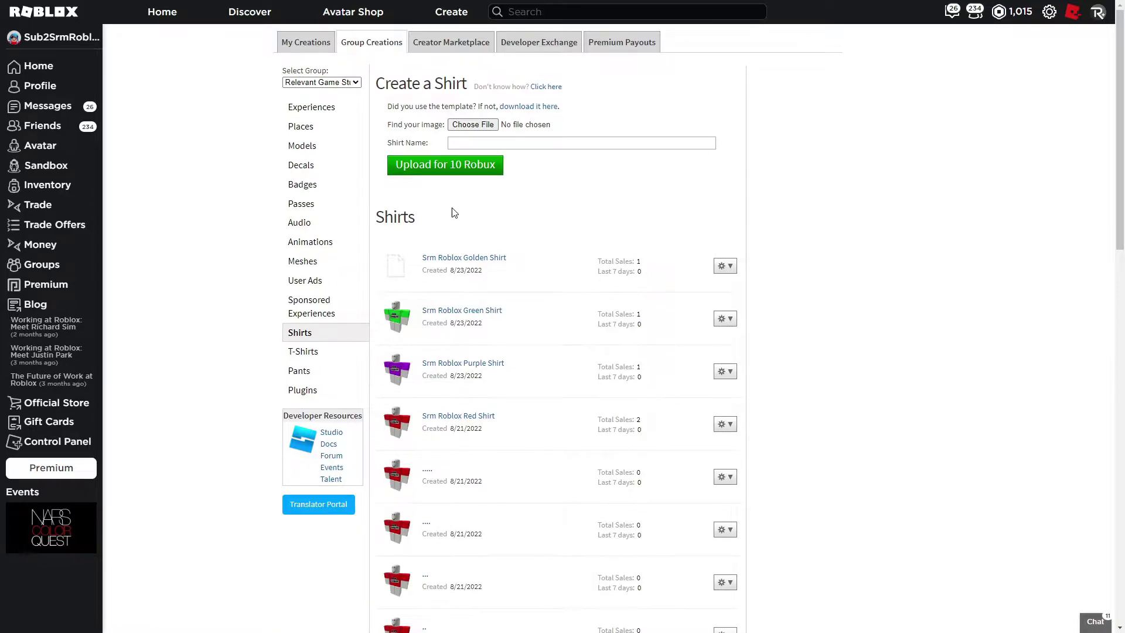
Examine the group's existing shirts and the template download note on the shirt creation page
scroll(462, 229, down, 6)
scroll(409, 338, up, 2)
scroll(408, 338, up, 3)
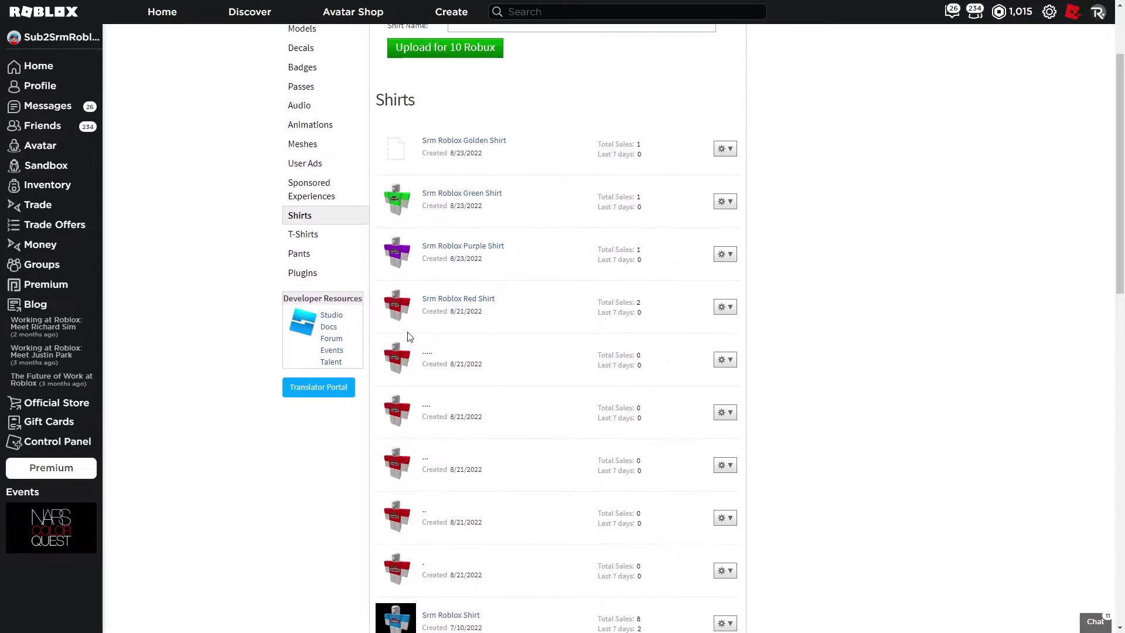
scroll(416, 375, down, 3)
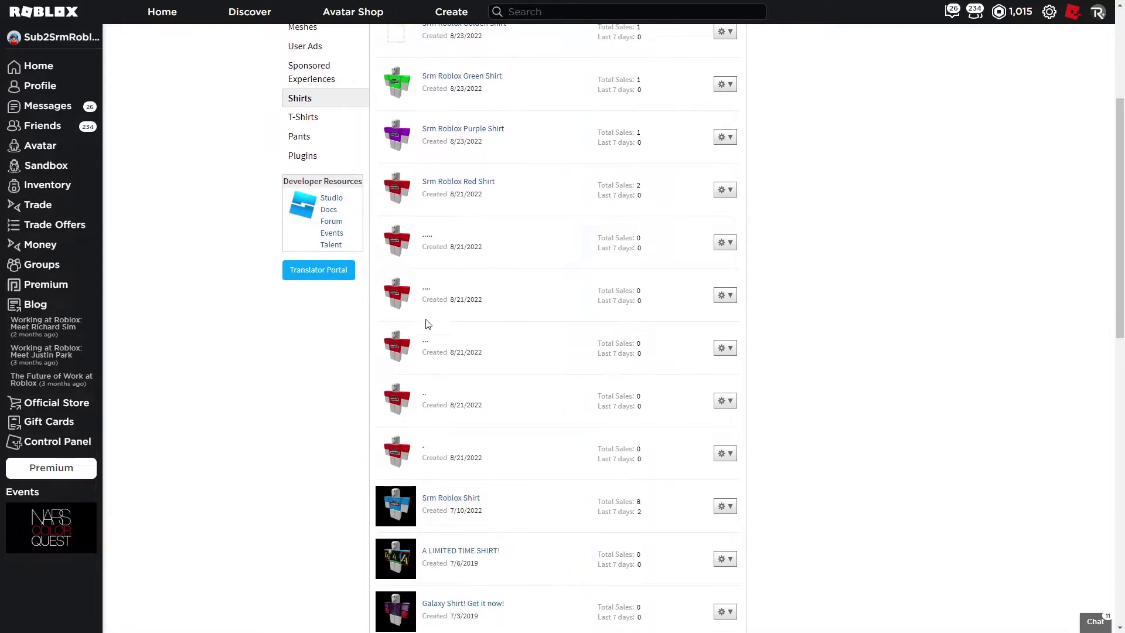
scroll(410, 187, up, 4)
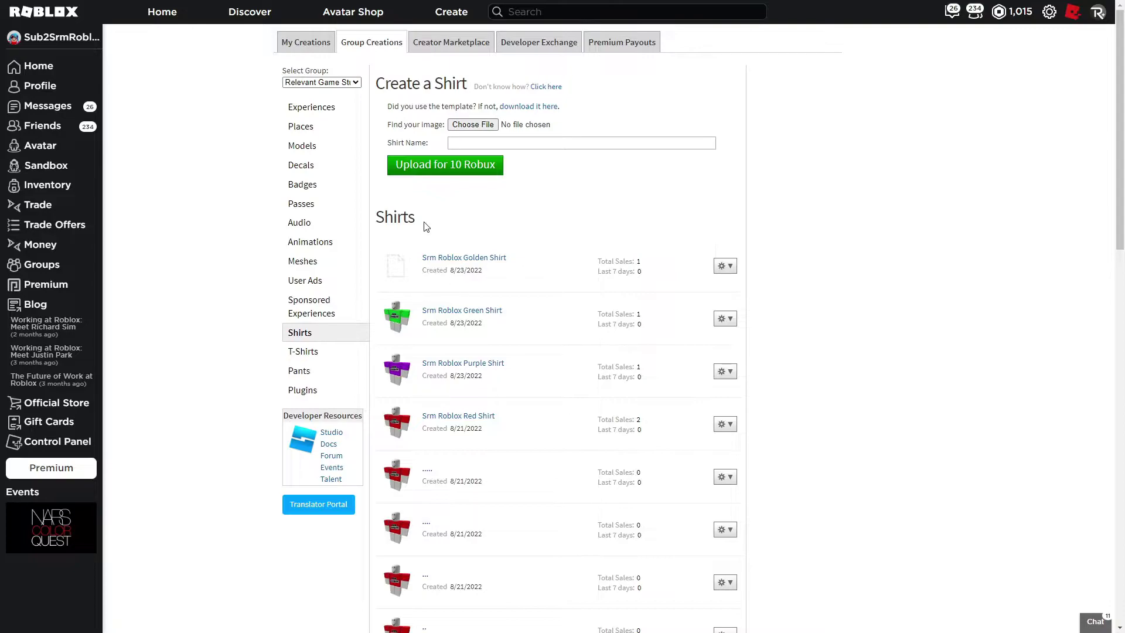
scroll(596, 406, down, 13)
scroll(520, 465, up, 11)
scroll(530, 428, up, 2)
drag(387, 108, 476, 109)
click(487, 108)
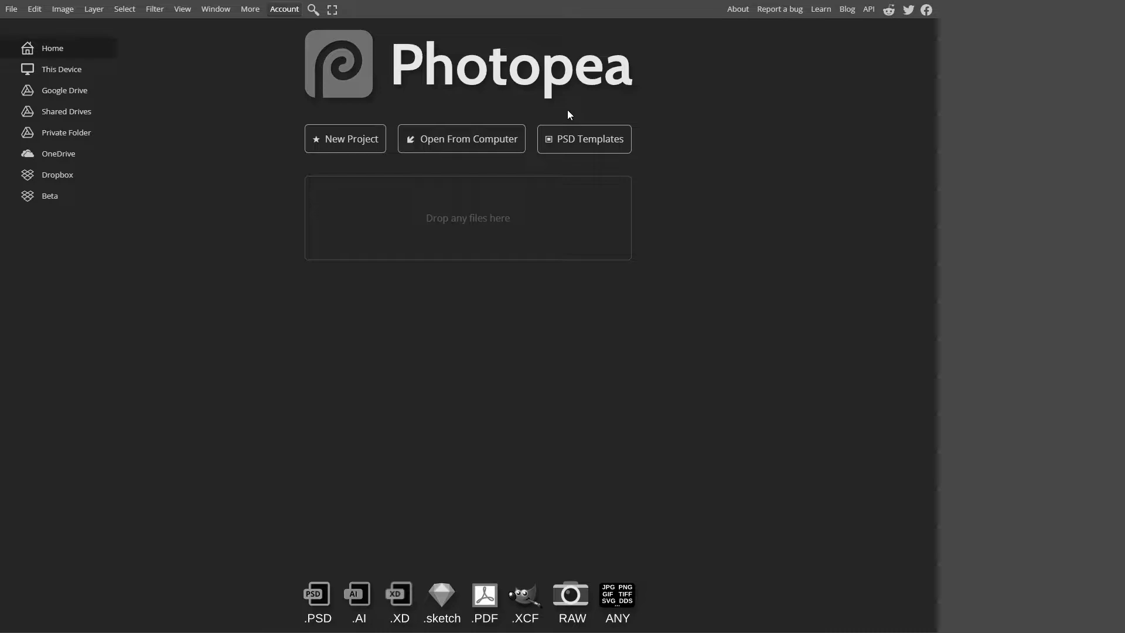
Search Photopea's PSD templates for "roblox sh" and open the Roblox Clothing Templates file
click(330, 143)
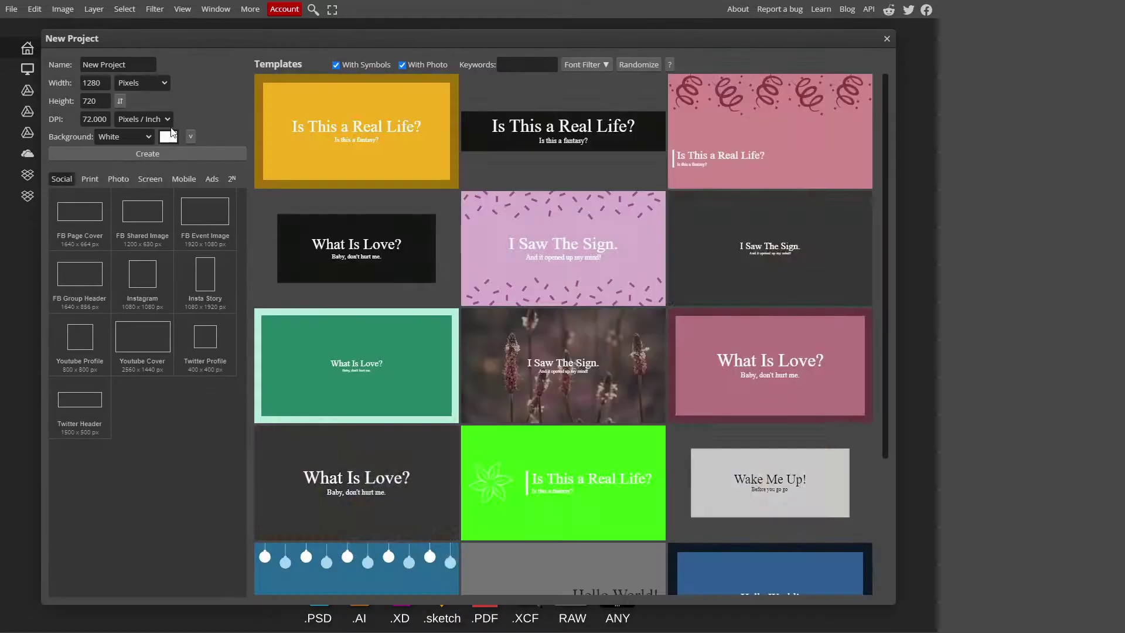
click(886, 38)
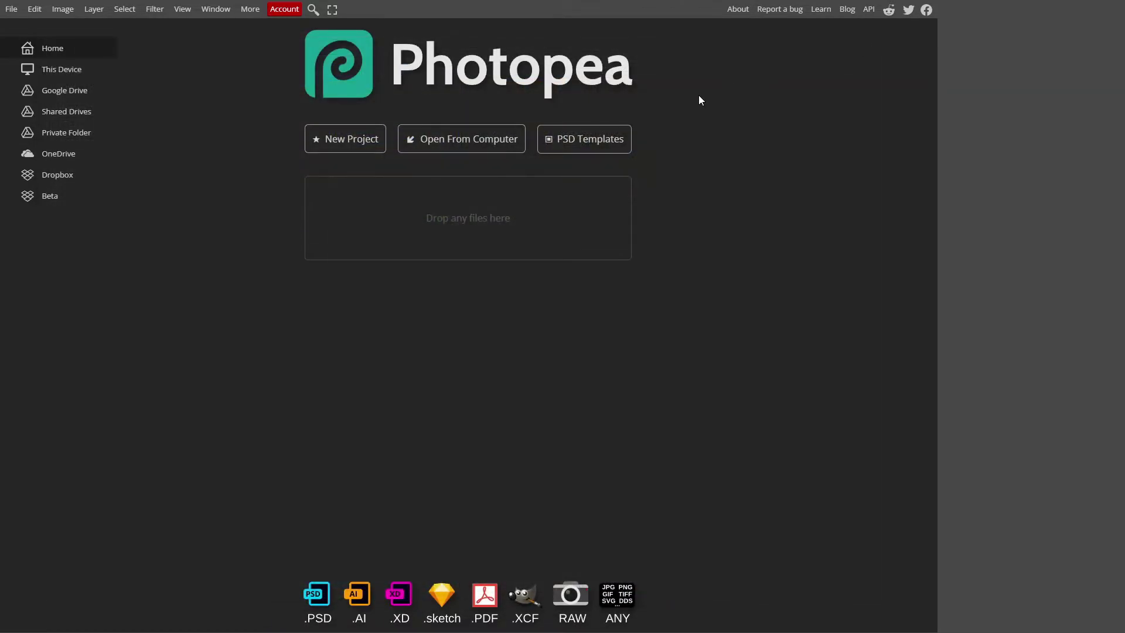
click(597, 155)
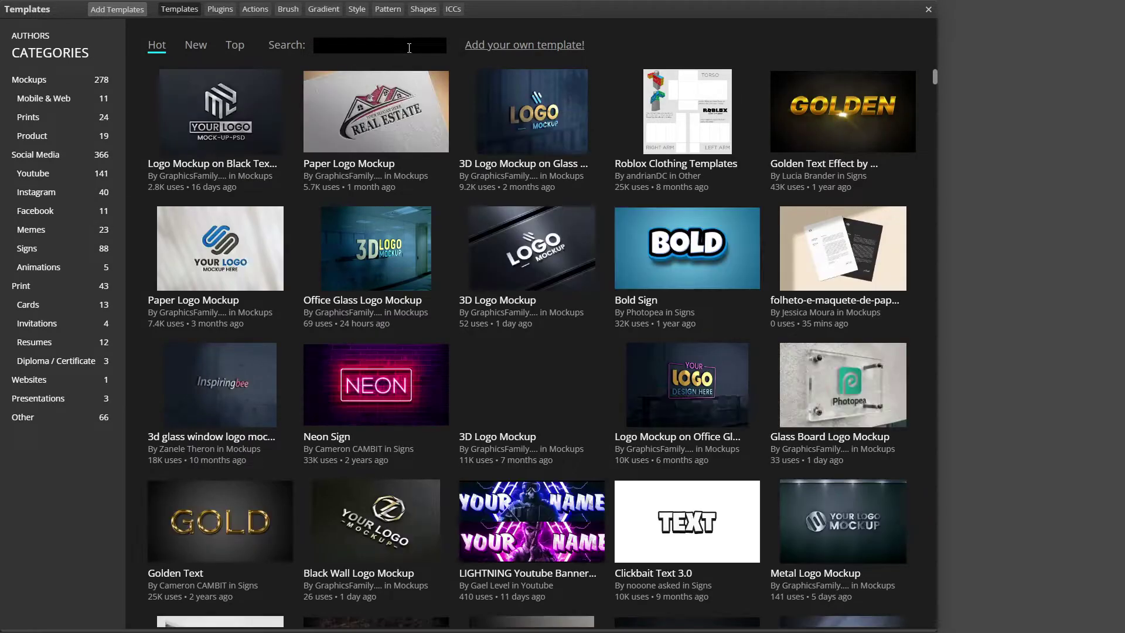
click(408, 48)
text(roblox sh)
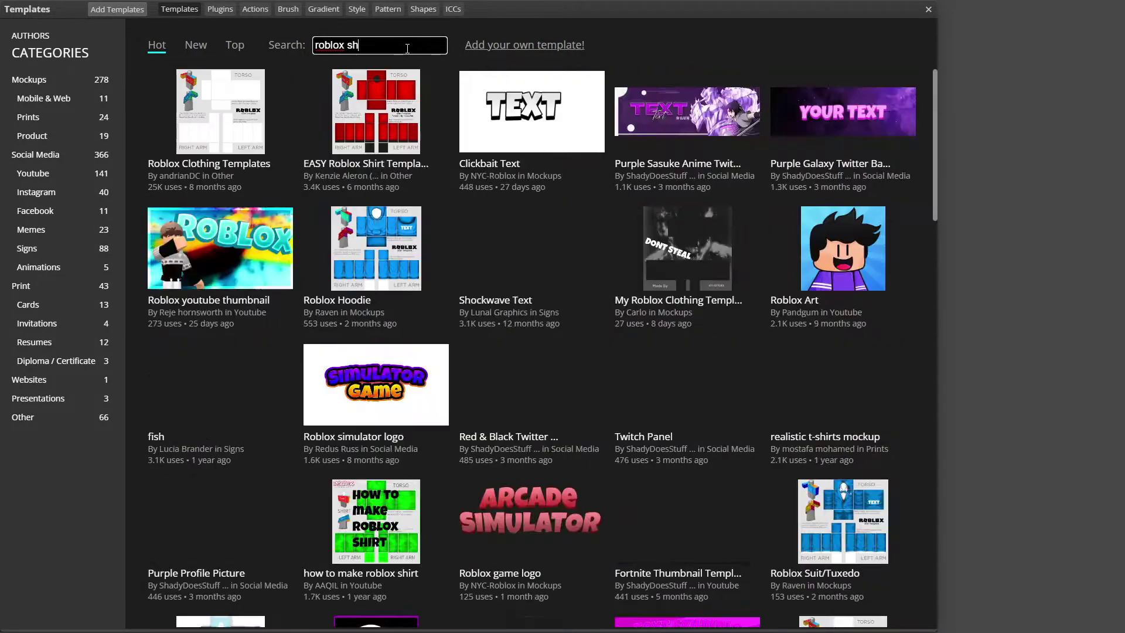
click(236, 175)
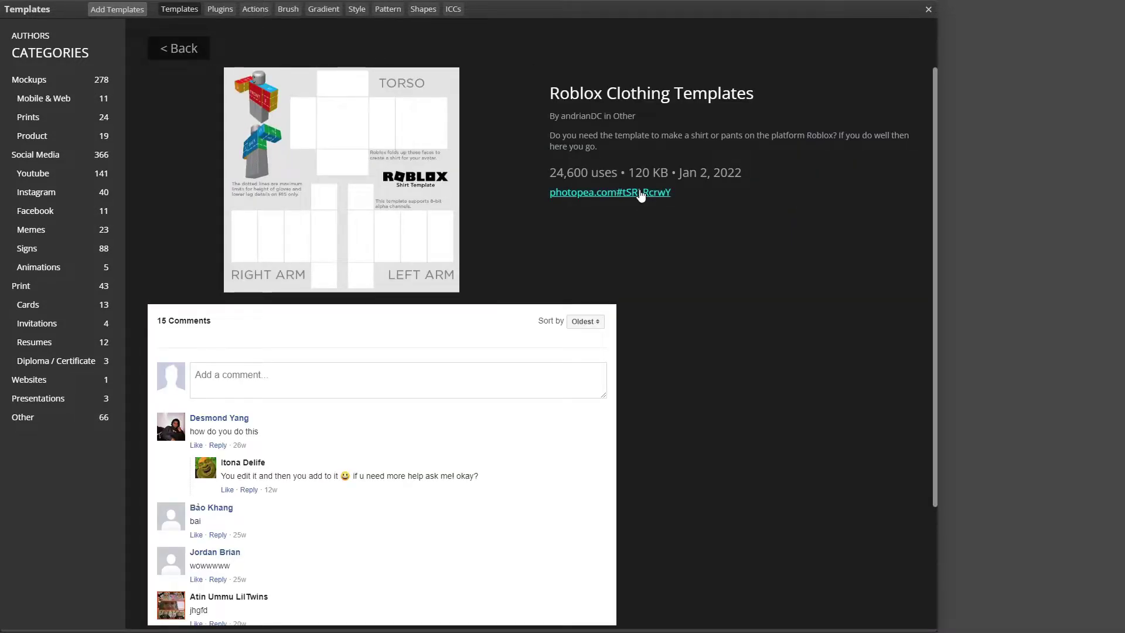
click(641, 193)
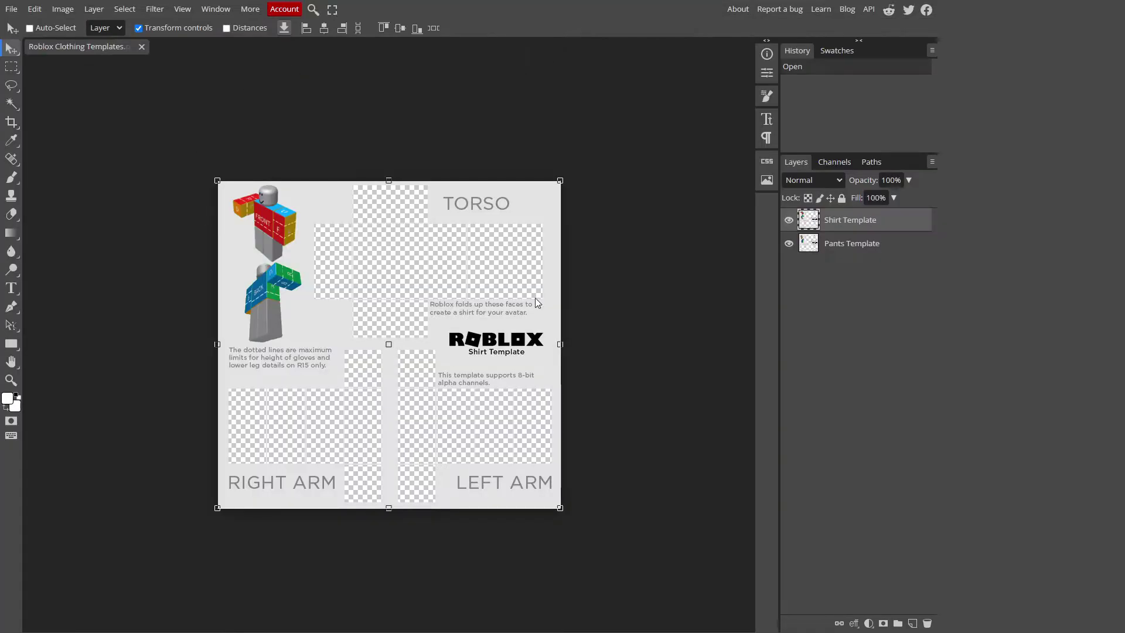
Examine the torso, right arm and left arm areas of the shirt template
mouse_move(474, 301)
mouse_down()
mouse_move(570, 260)
mouse_move(452, 307)
mouse_move(525, 301)
mouse_move(481, 314)
mouse_up()
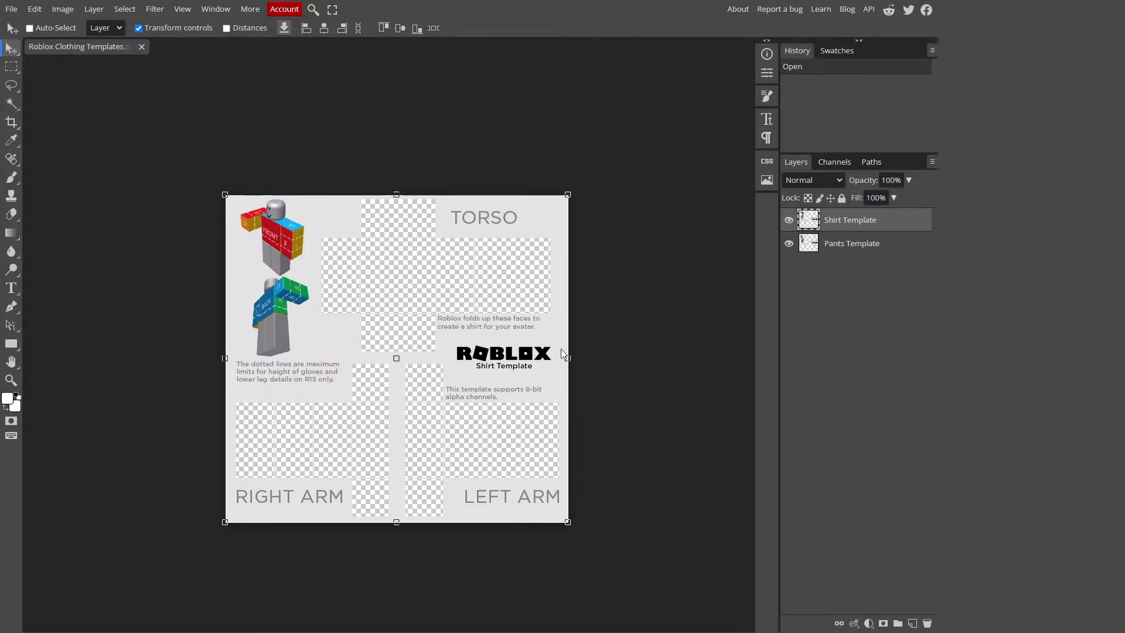
scroll(486, 294, up, 6)
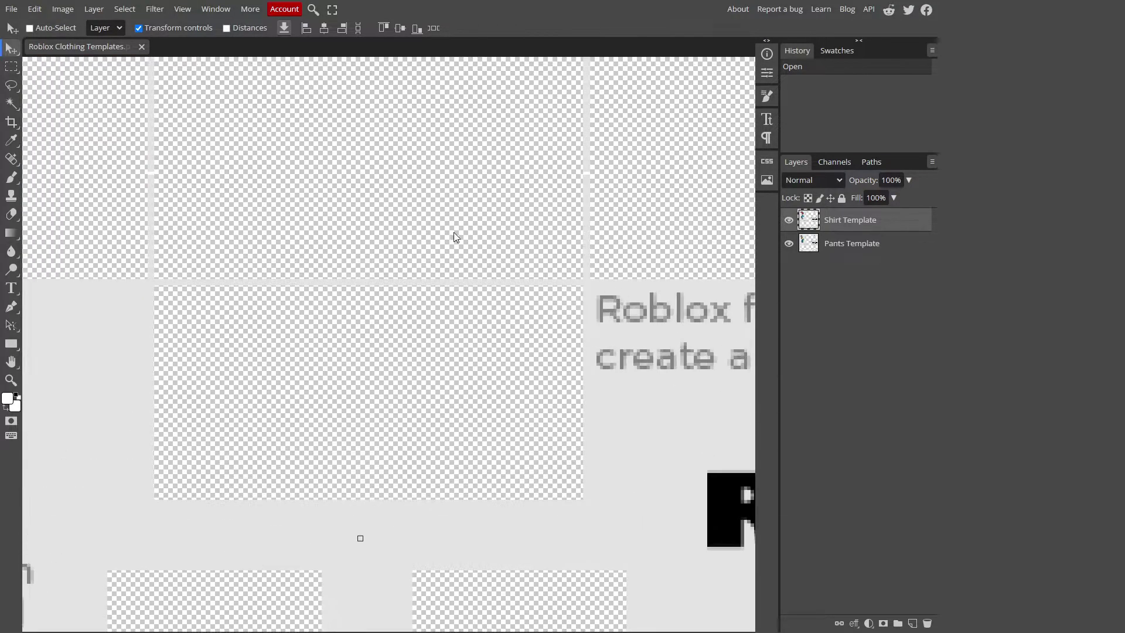
scroll(453, 232, down, 8)
scroll(466, 236, down, 6)
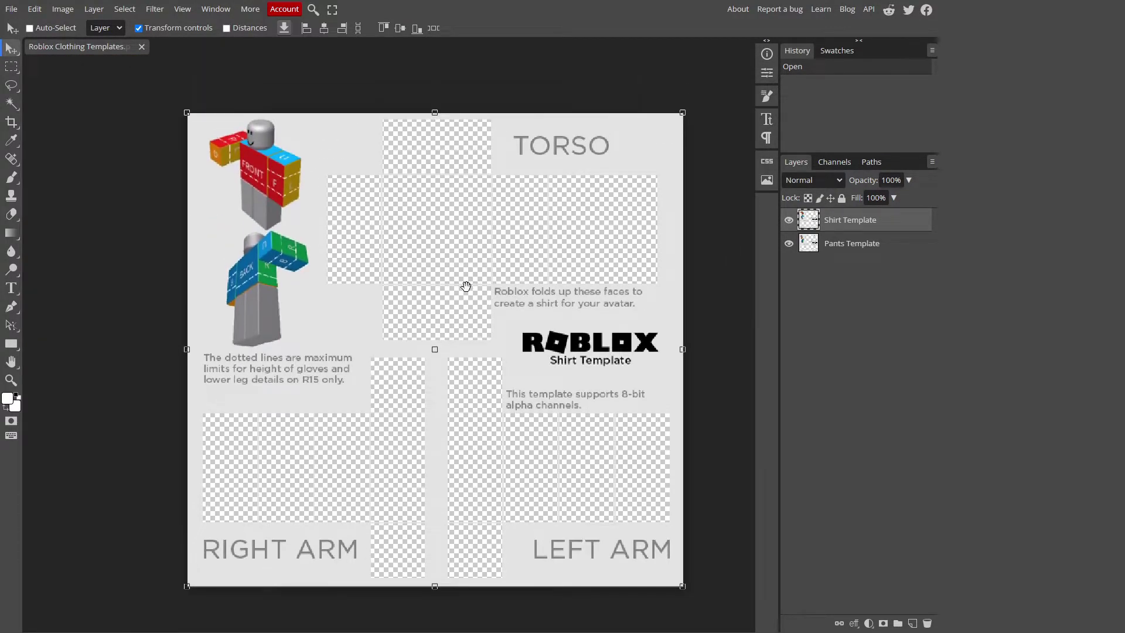
scroll(580, 291, up, 4)
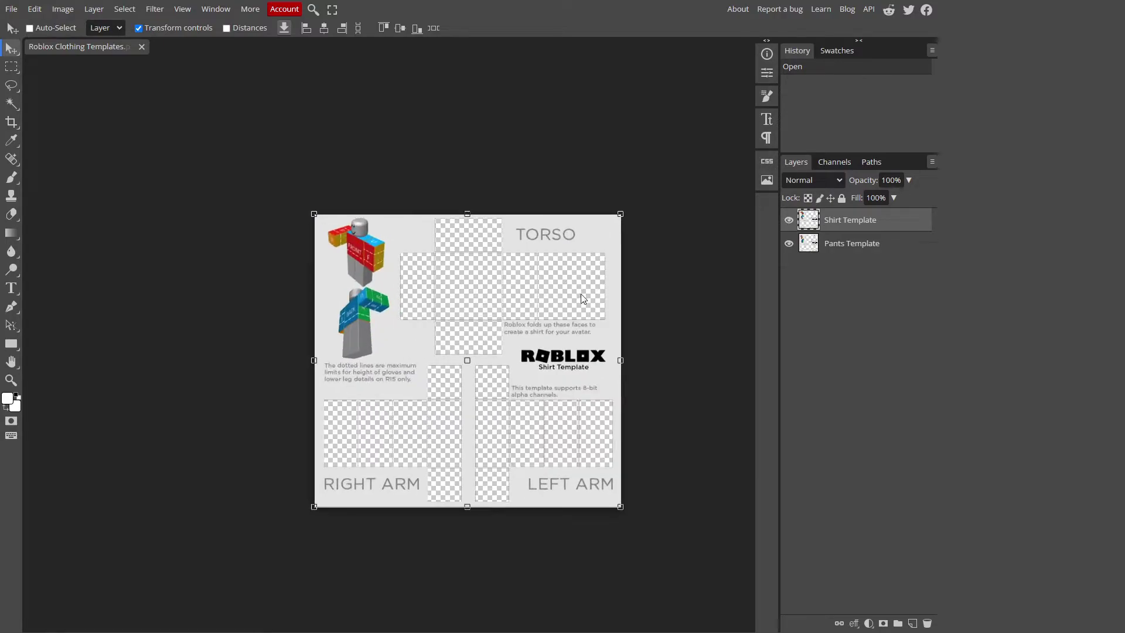
drag(658, 383, 613, 356)
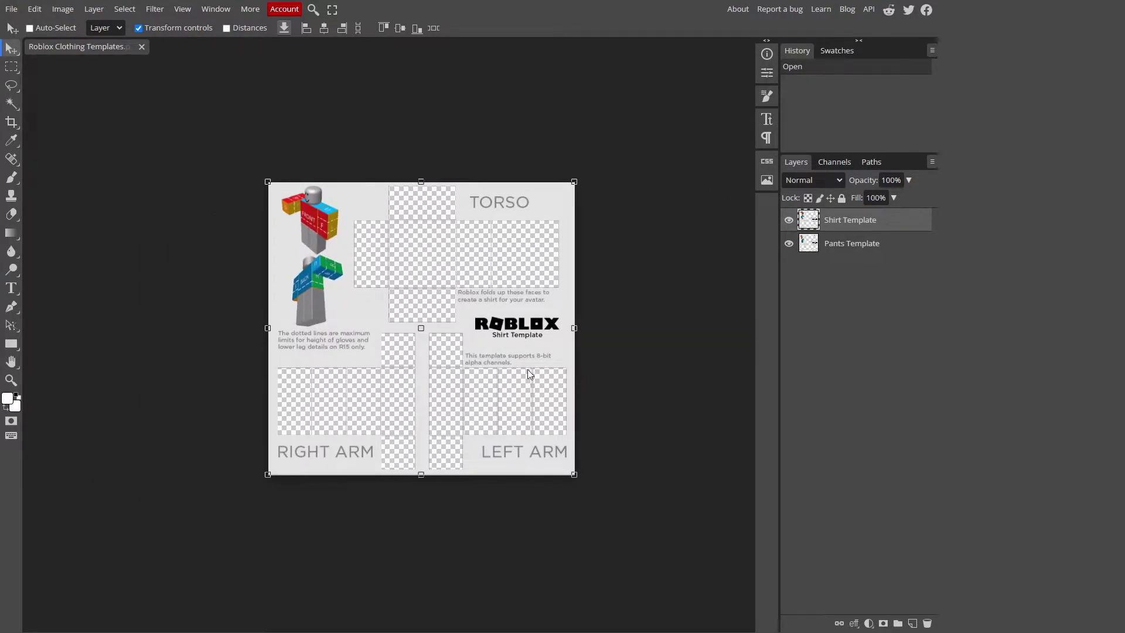
scroll(525, 365, up, 3)
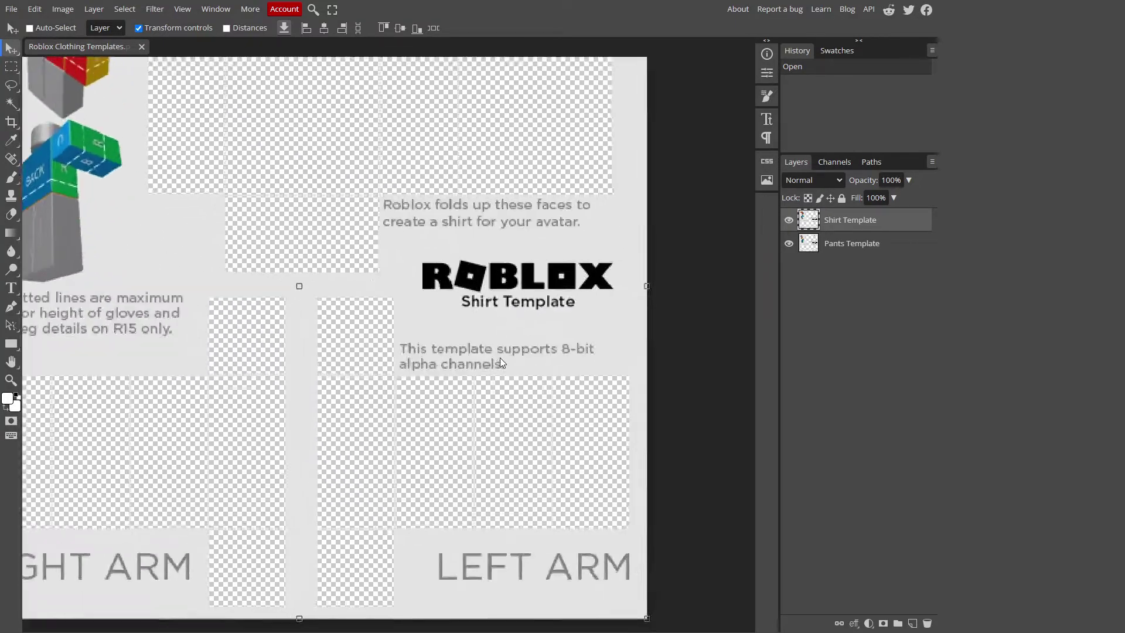
scroll(496, 352, down, 1)
scroll(492, 347, down, 1)
scroll(491, 346, up, 1)
drag(269, 319, 360, 369)
scroll(367, 304, down, 1)
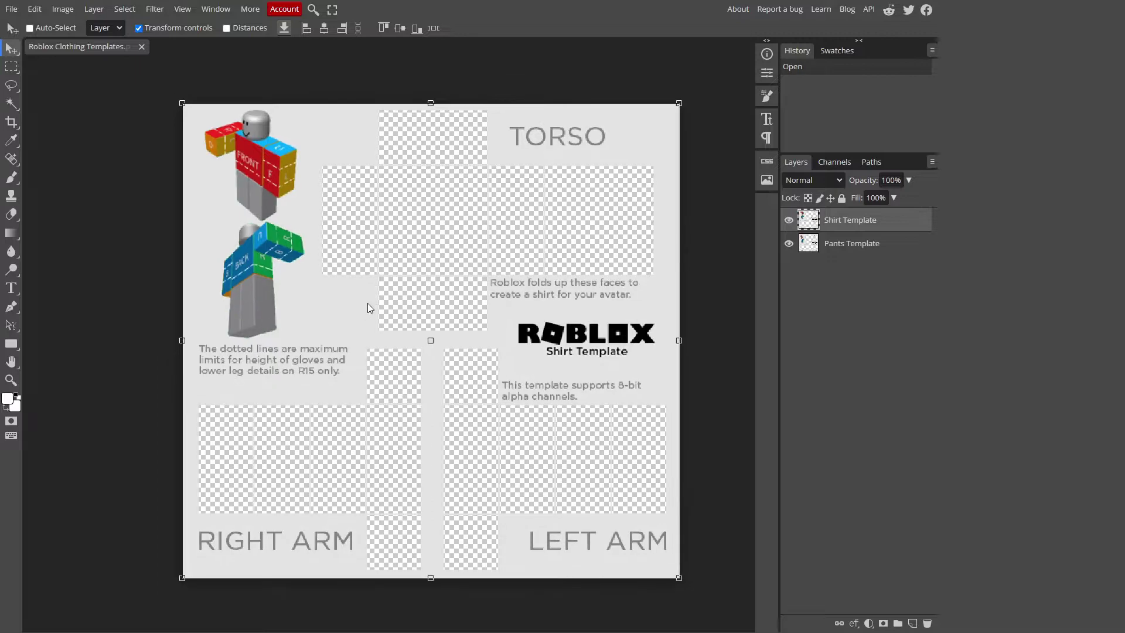
scroll(368, 303, down, 1)
scroll(366, 280, up, 4)
scroll(396, 308, down, 6)
scroll(350, 291, up, 3)
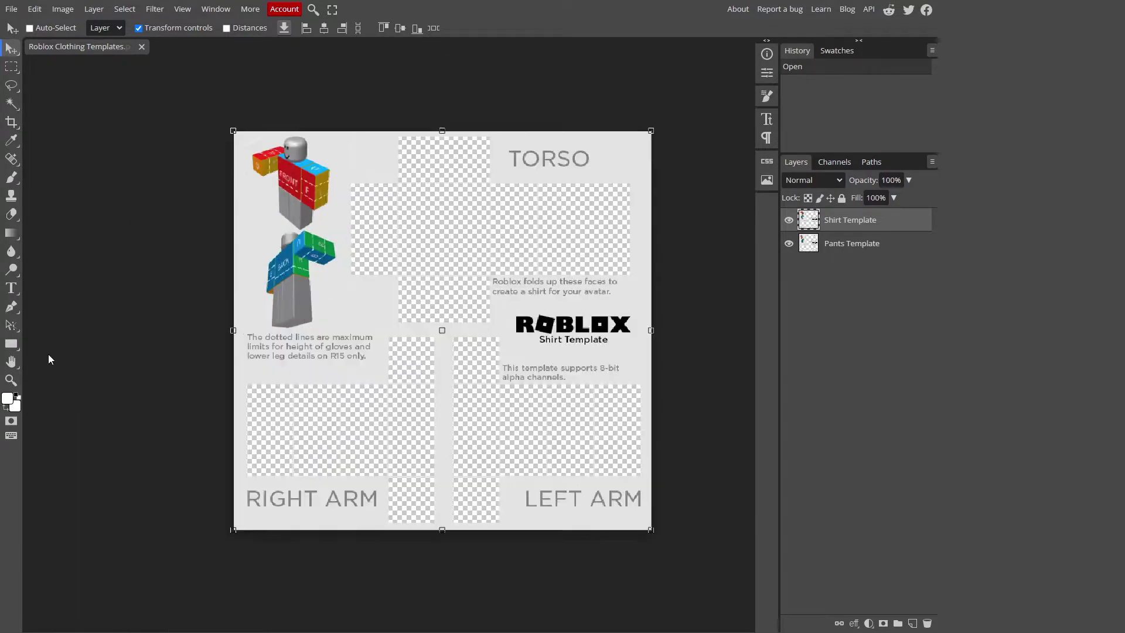
Delete the Pants Template layer from the clothing template
click(10, 345)
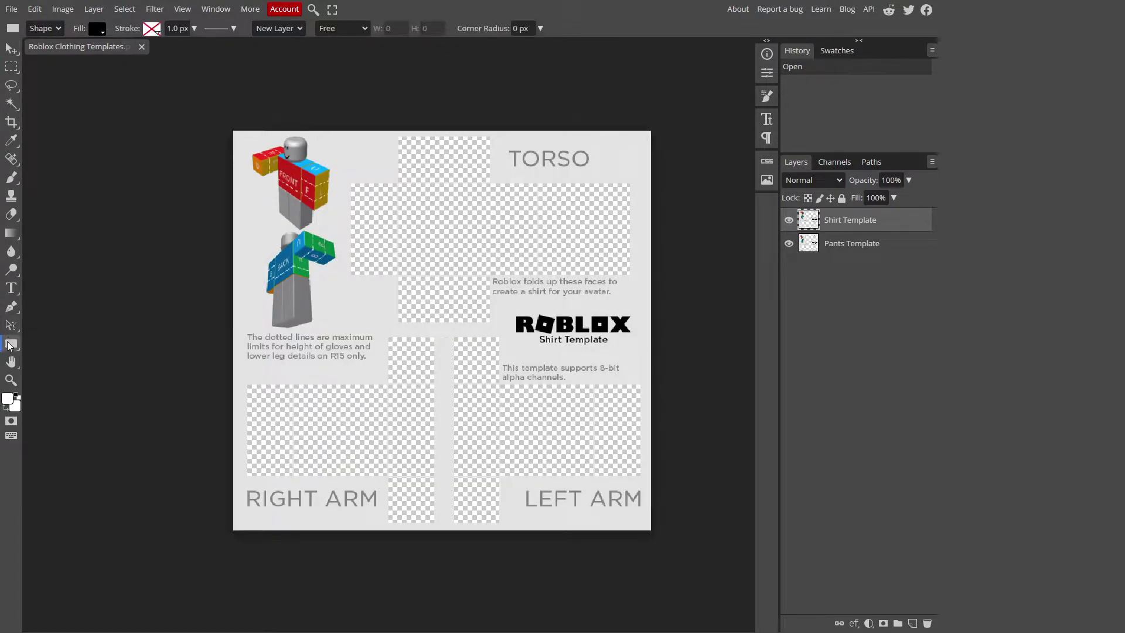
click(880, 252)
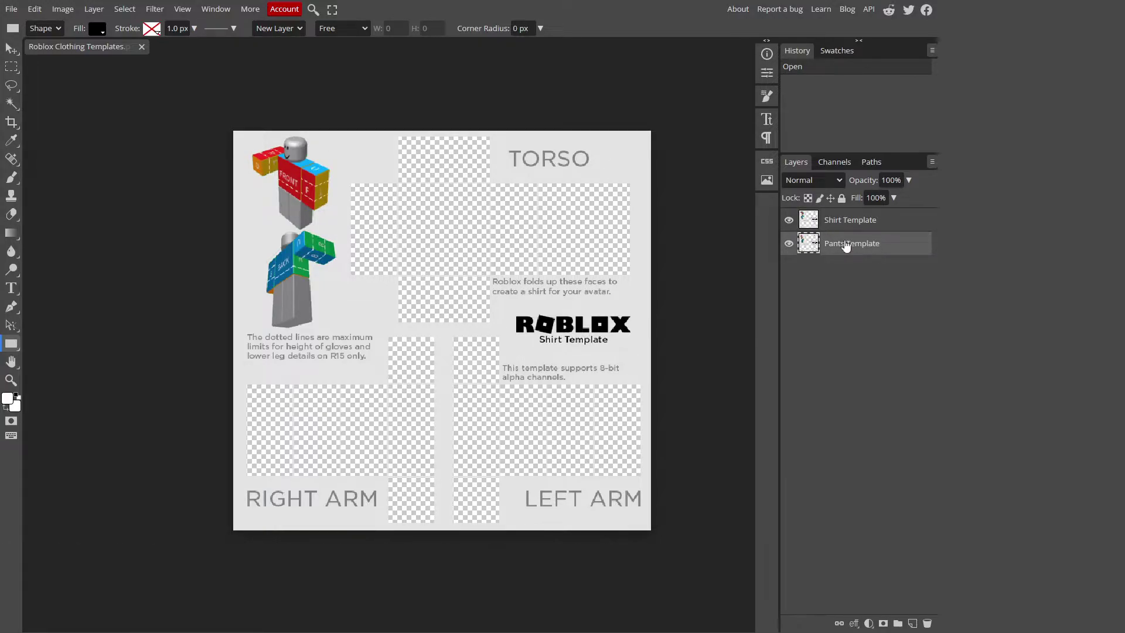
key(Delete)
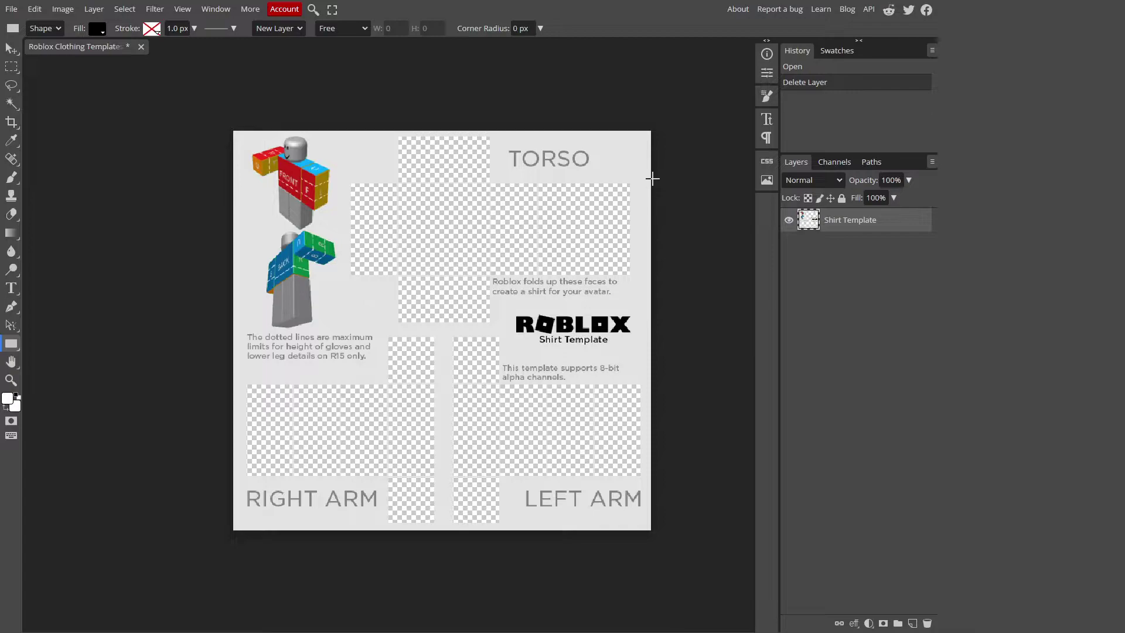
Draw a black filled rectangle covering the whole canvas and move its layer below the Shirt Template layer
click(830, 235)
click(97, 30)
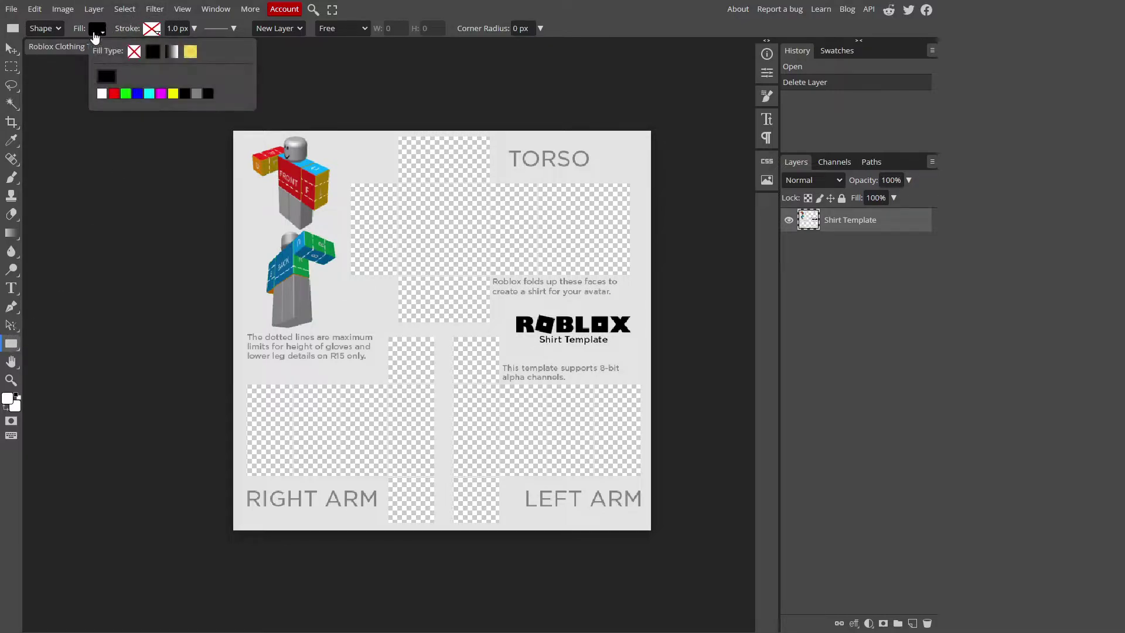
drag(212, 121, 682, 544)
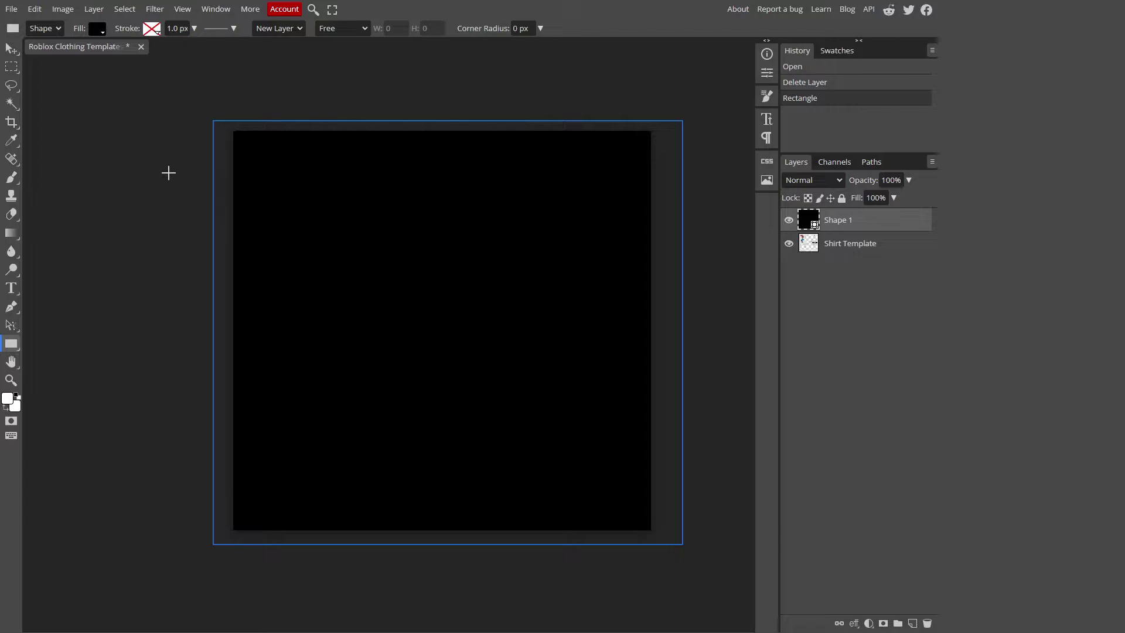
click(12, 48)
drag(879, 221, 882, 262)
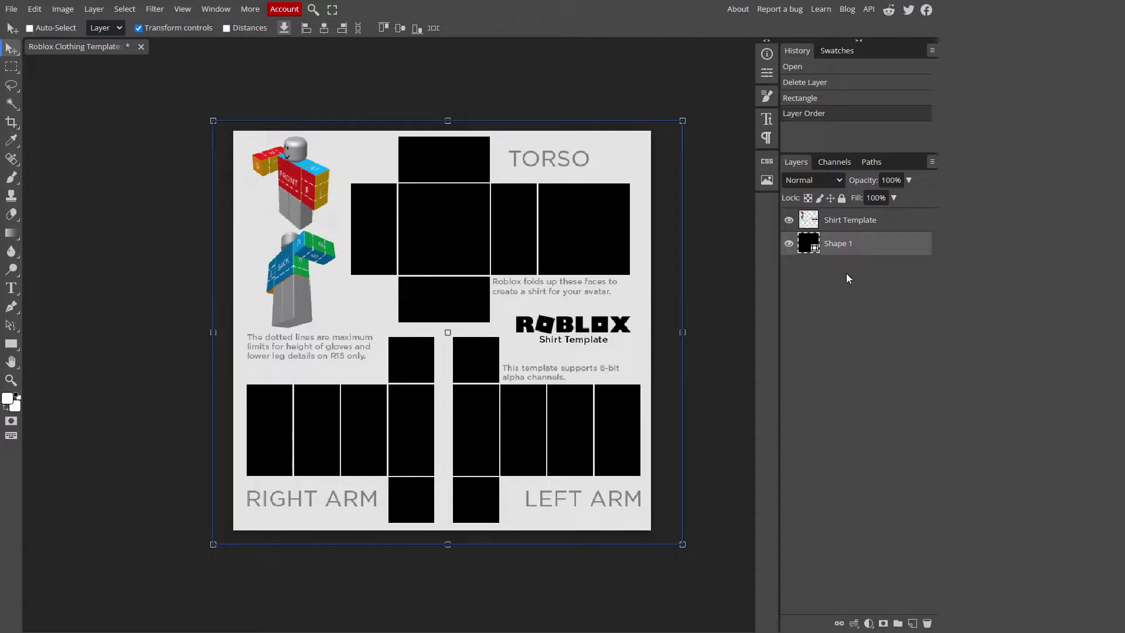
Hide the Shape 1 layer and add the text "front" on the torso and right arm panels and "fronb" on the left arm
click(790, 244)
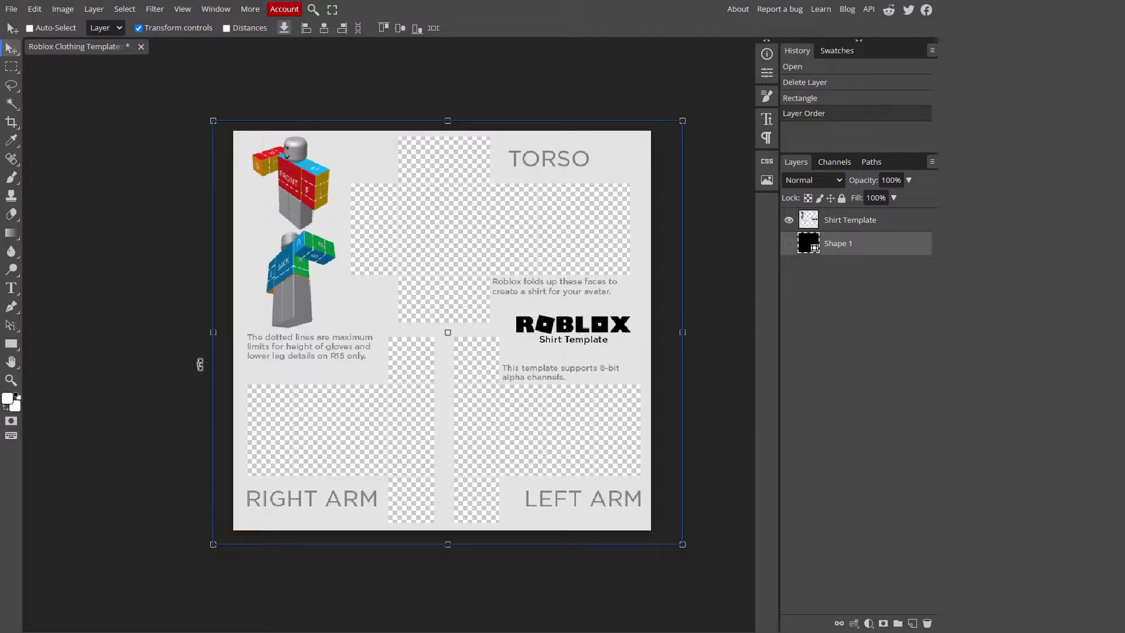
click(11, 287)
drag(410, 200, 464, 241)
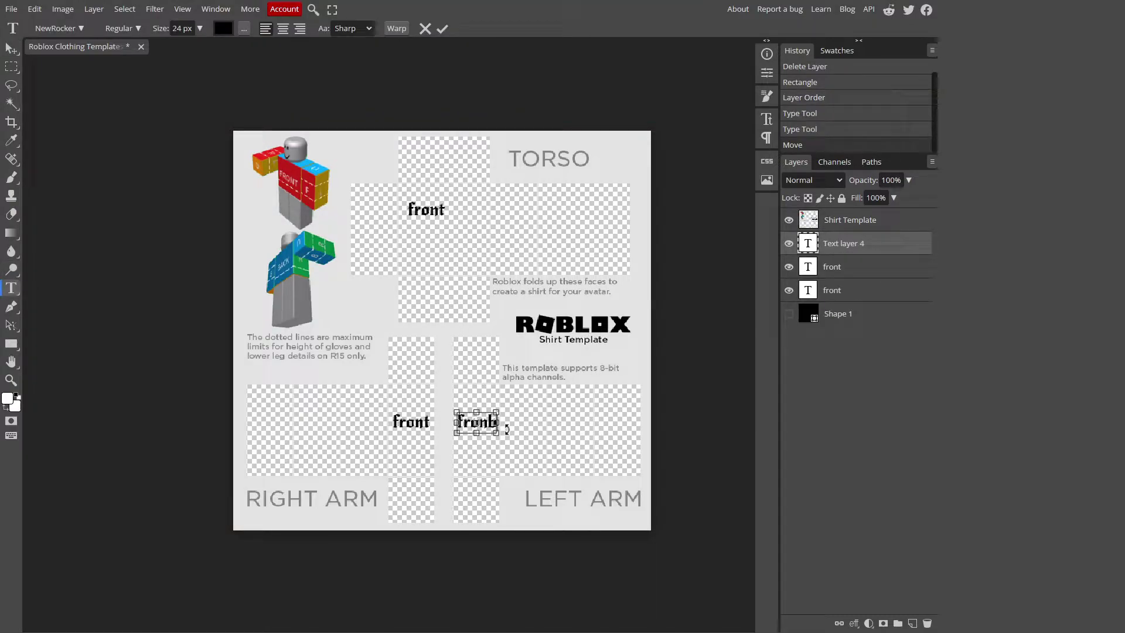
click(12, 48)
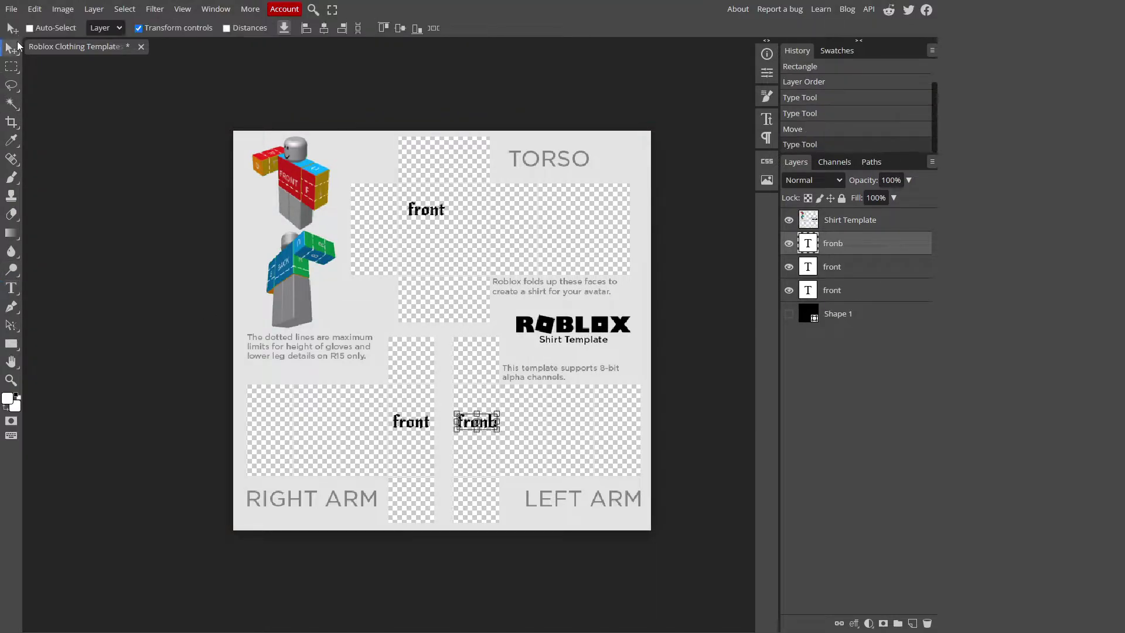
Select the torso's "front" text layer and examine the template's front torso panel up close
click(856, 288)
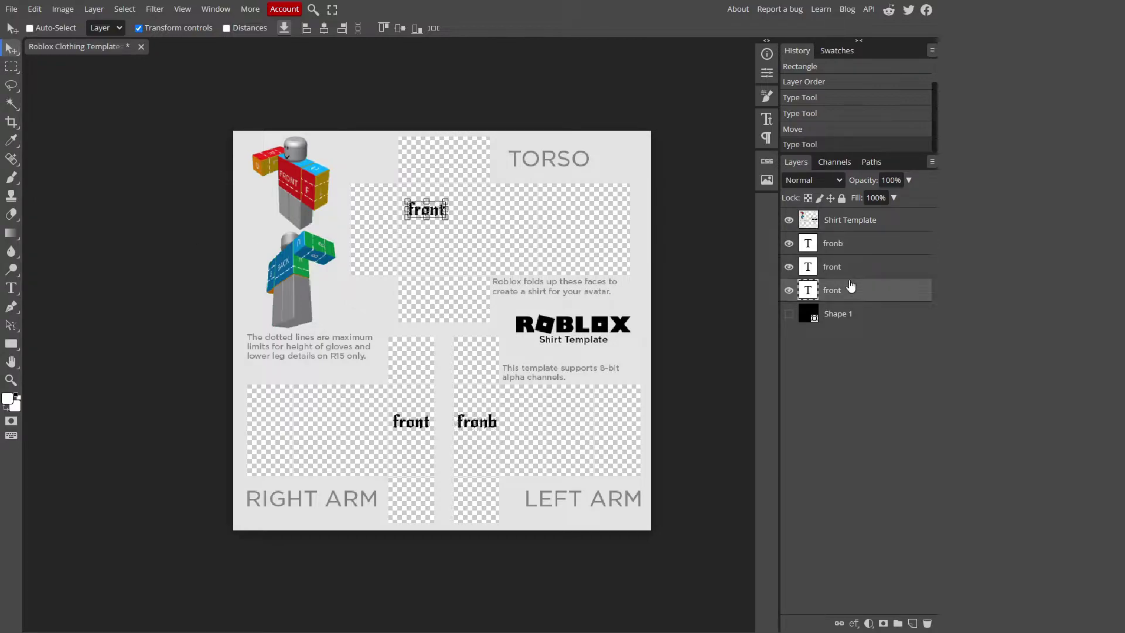
scroll(437, 212, down, 2)
scroll(351, 143, up, 2)
scroll(396, 209, down, 1)
scroll(396, 209, up, 2)
scroll(396, 209, up, 8)
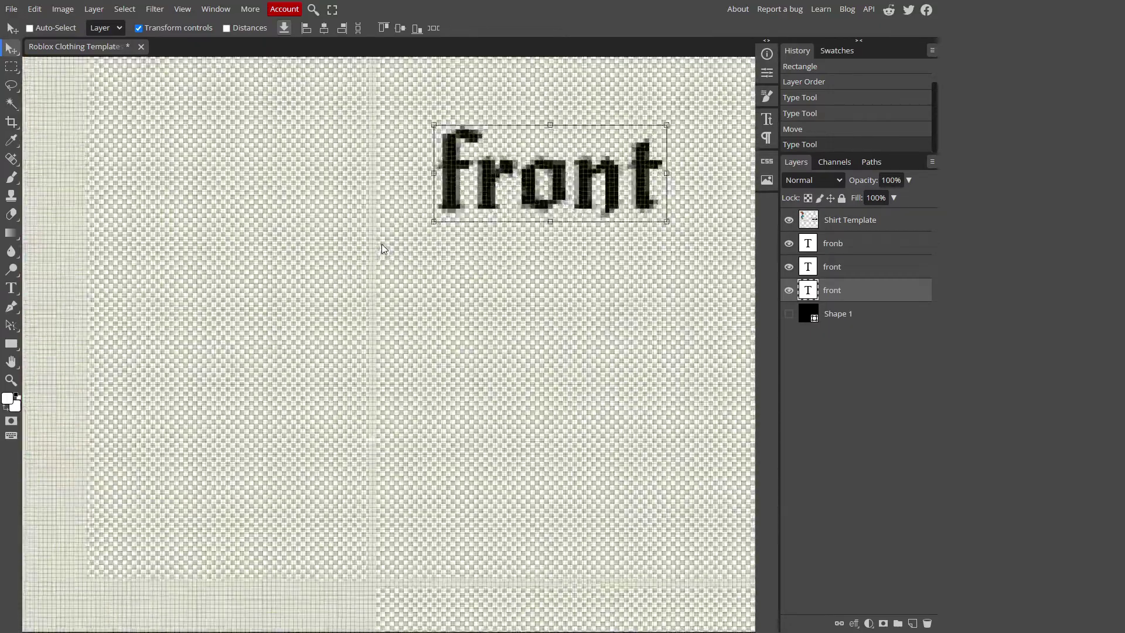
scroll(367, 254, down, 6)
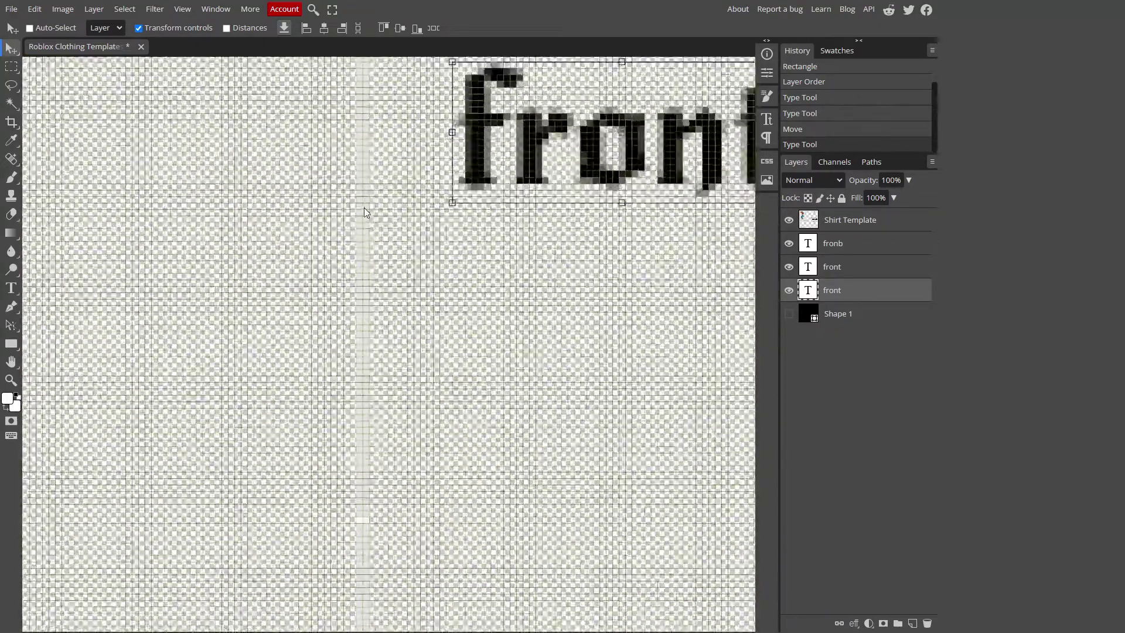
drag(540, 249, 426, 272)
scroll(437, 267, down, 5)
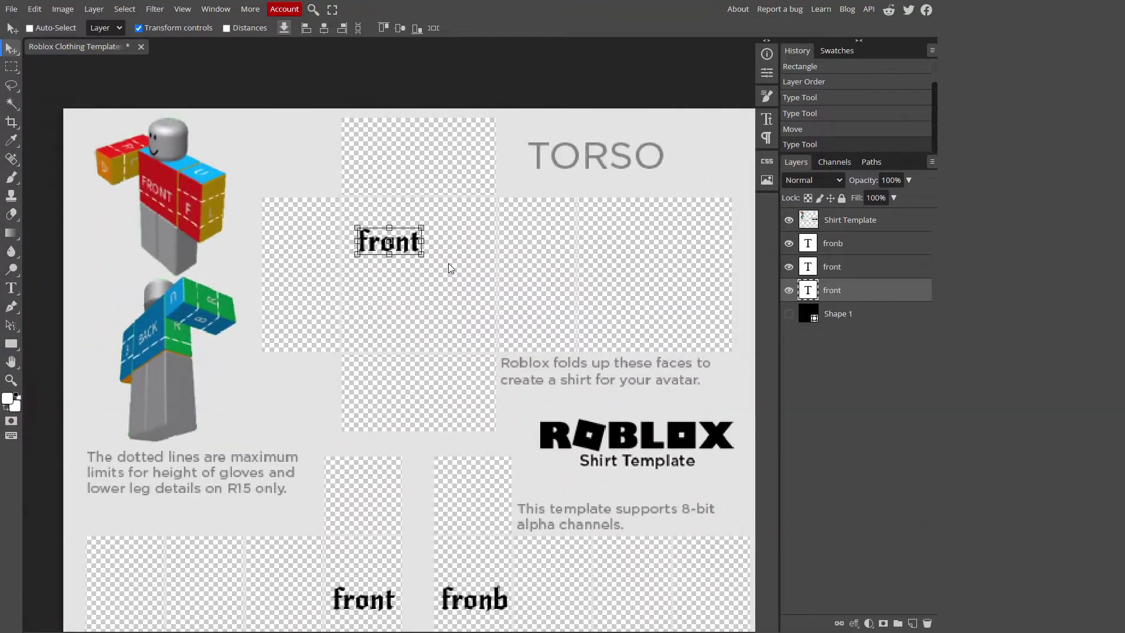
Show the Shape 1 layer and enable a Color Overlay in its blending options after trying a Gradient Overlay
click(790, 313)
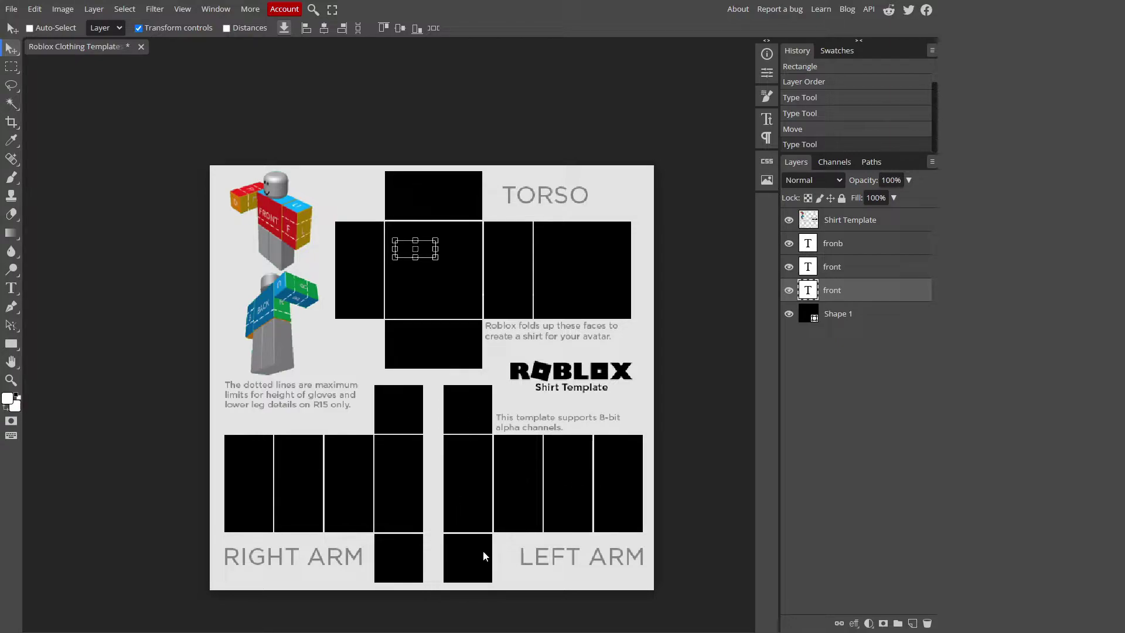
right_click(876, 317)
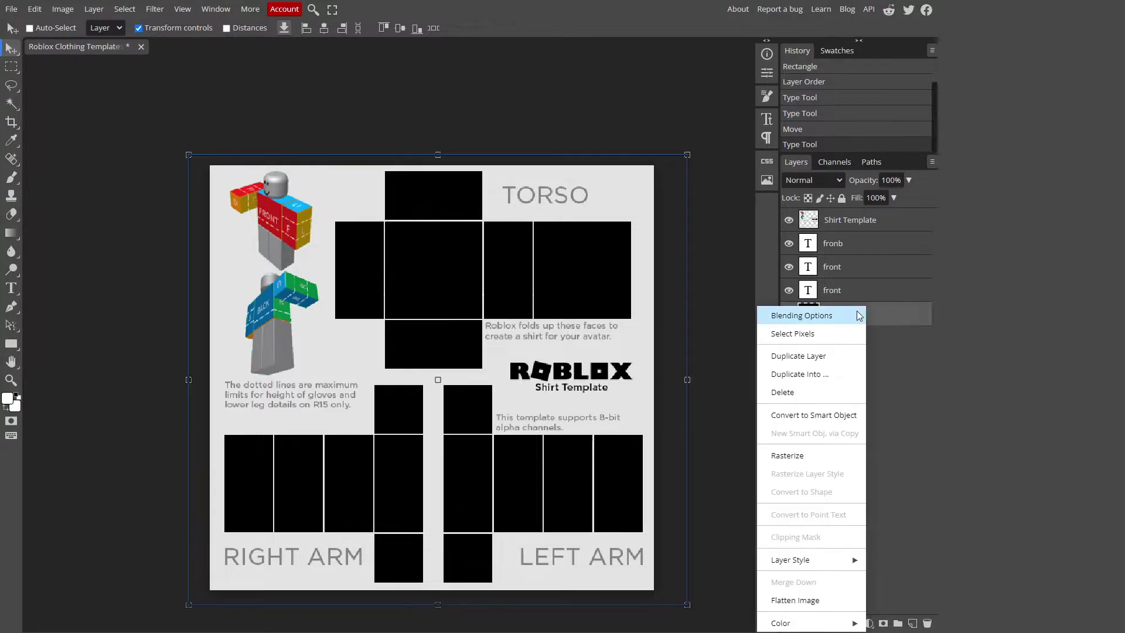
click(857, 317)
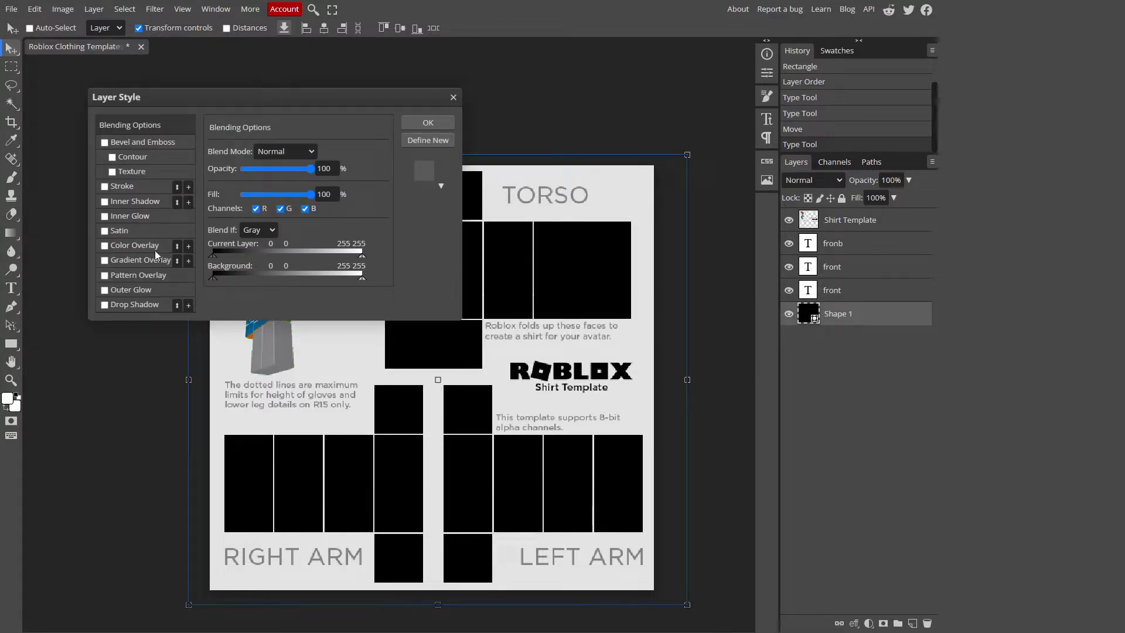
click(105, 246)
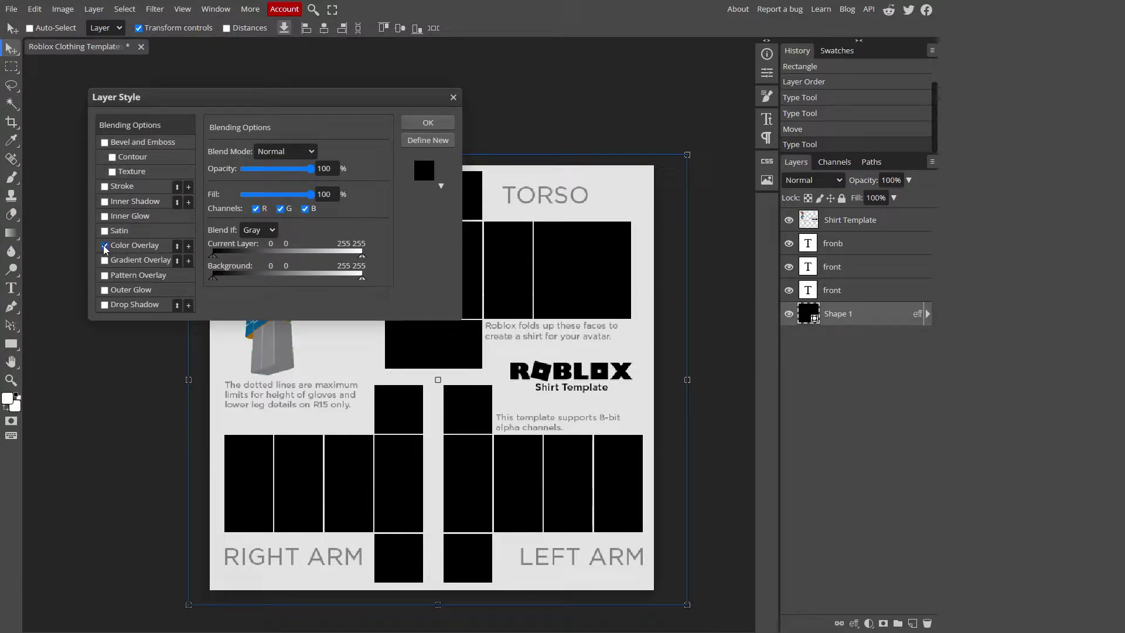
click(105, 246)
click(105, 261)
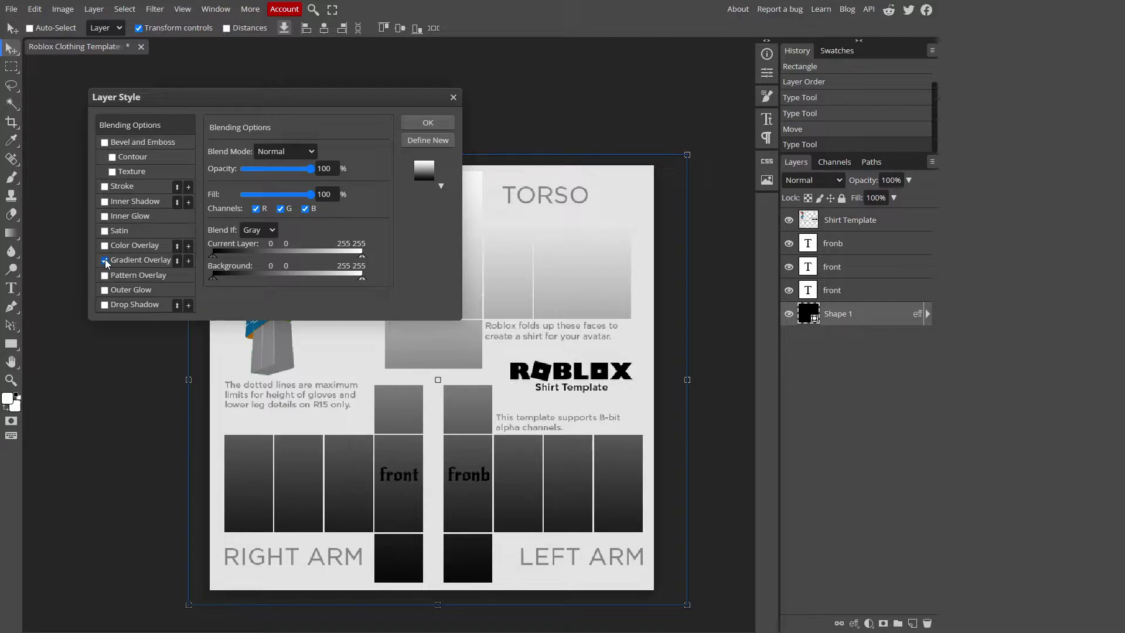
click(104, 261)
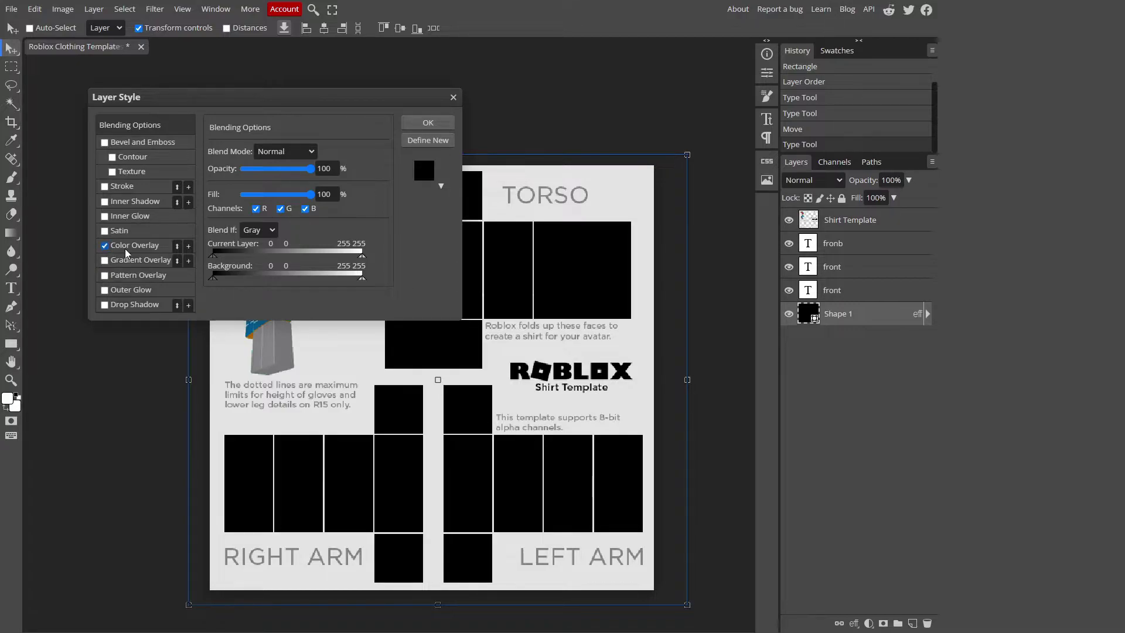
click(105, 246)
Set Shape 1's Color Overlay to a golden yellow of about #ffc600 and apply the layer style
click(353, 166)
drag(225, 196, 261, 108)
click(227, 175)
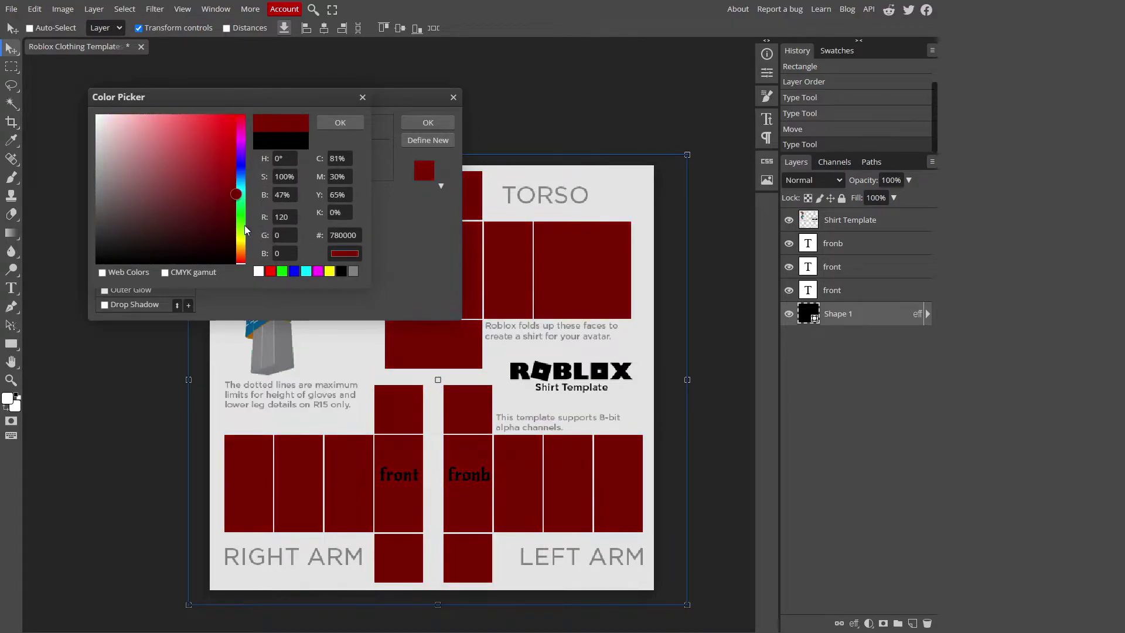
click(241, 208)
drag(209, 219, 241, 244)
click(241, 130)
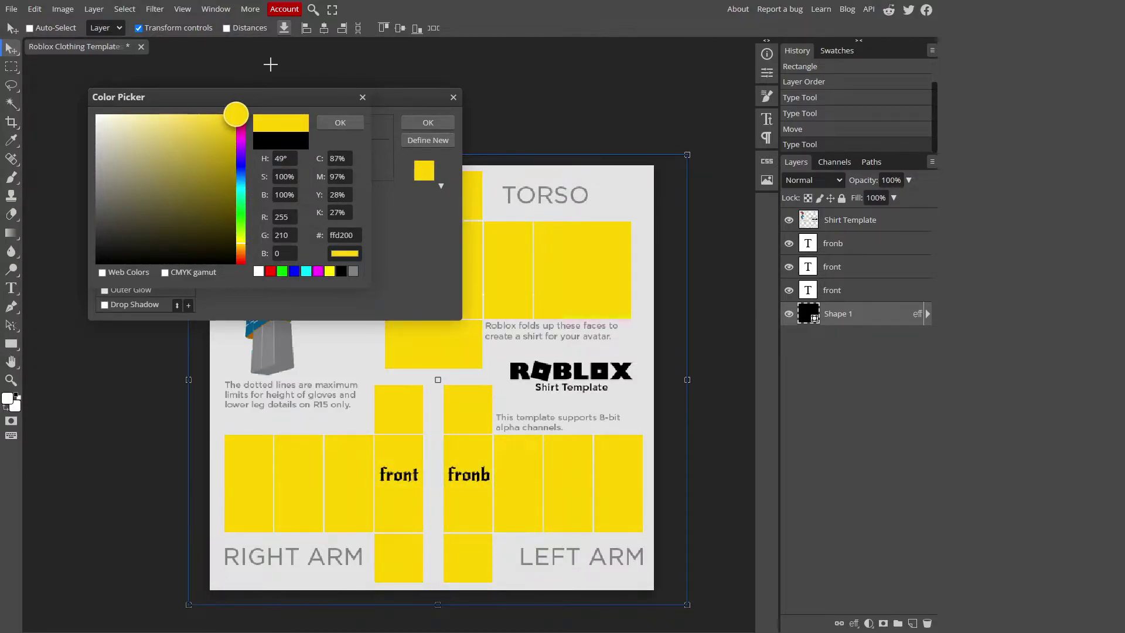
drag(201, 186, 252, 140)
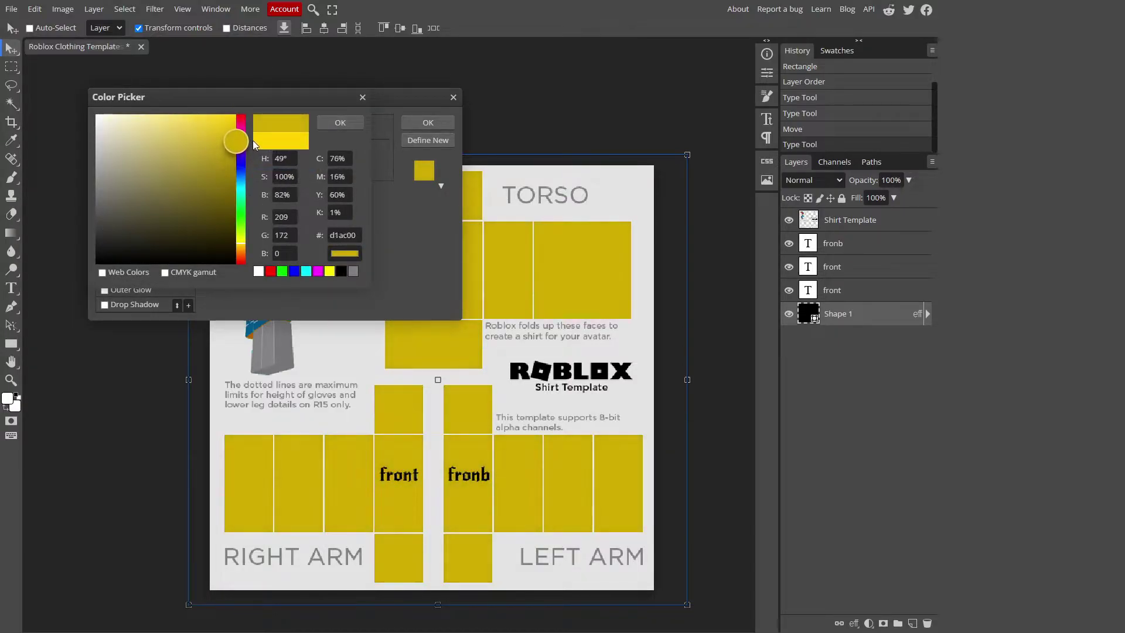
click(243, 248)
drag(196, 187, 249, 109)
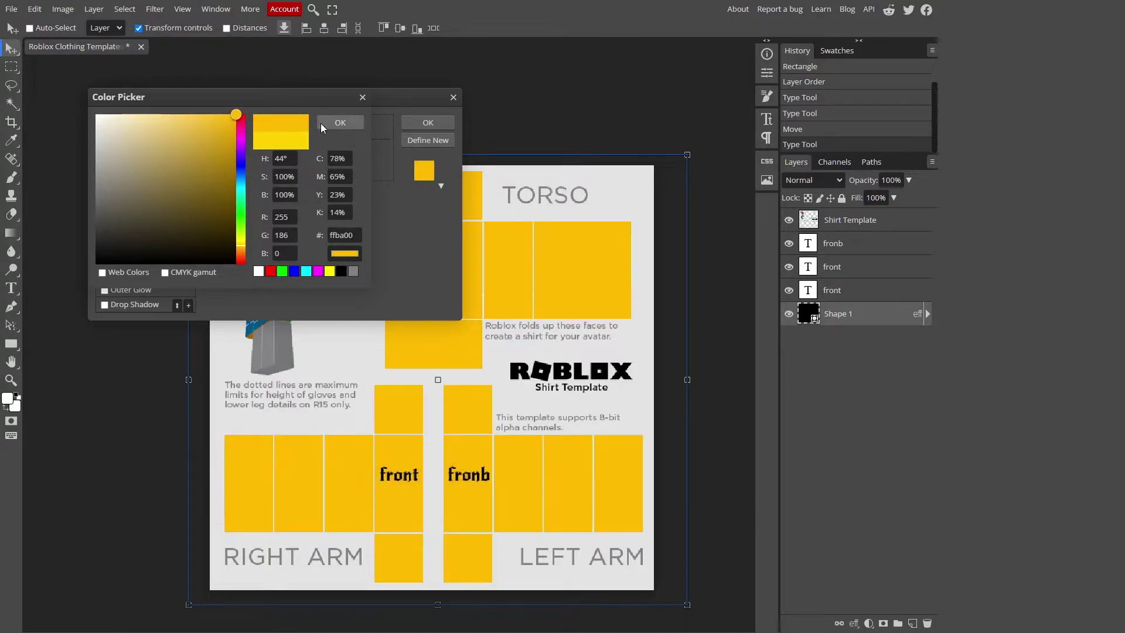
click(241, 248)
click(242, 245)
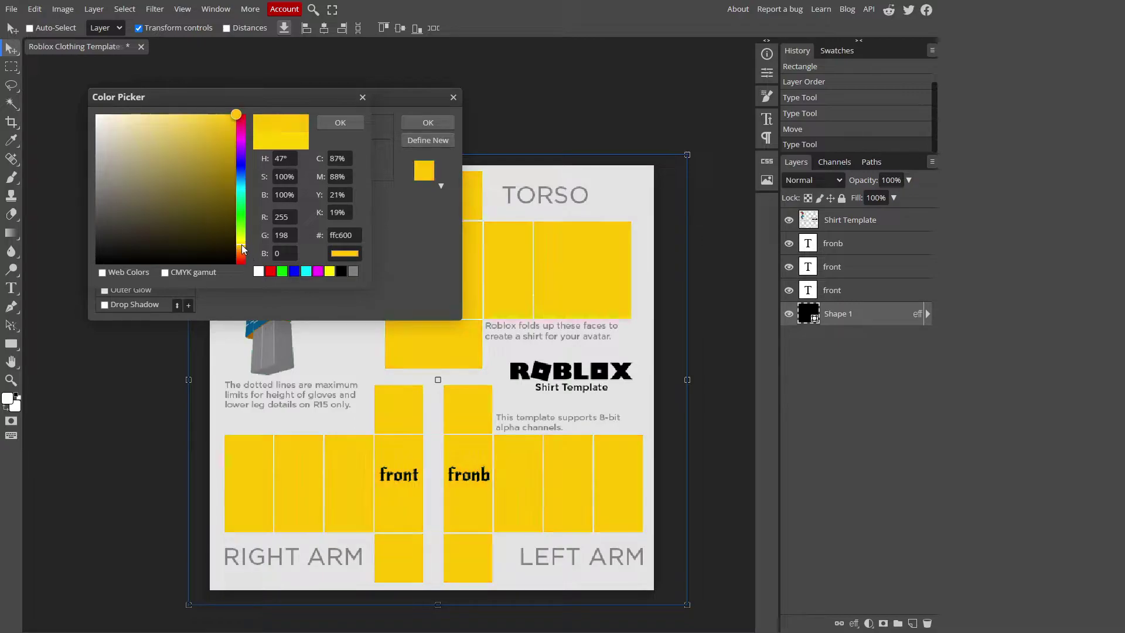
click(346, 123)
click(417, 125)
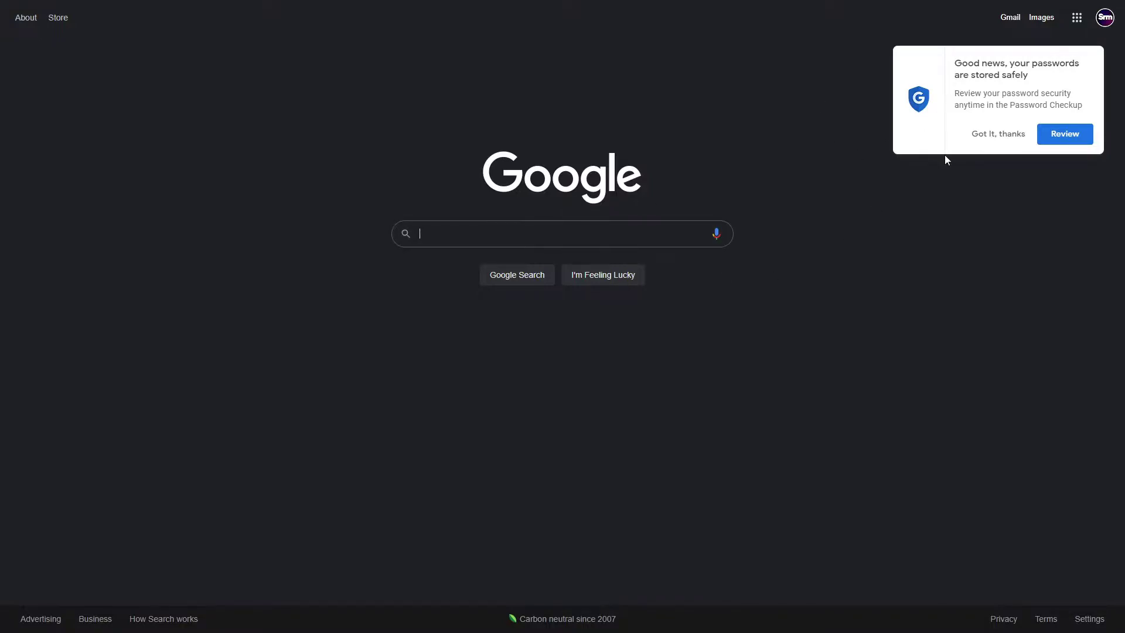
Switch to Google, dismiss the password notice and search for "roblox crease shirt"
click(994, 135)
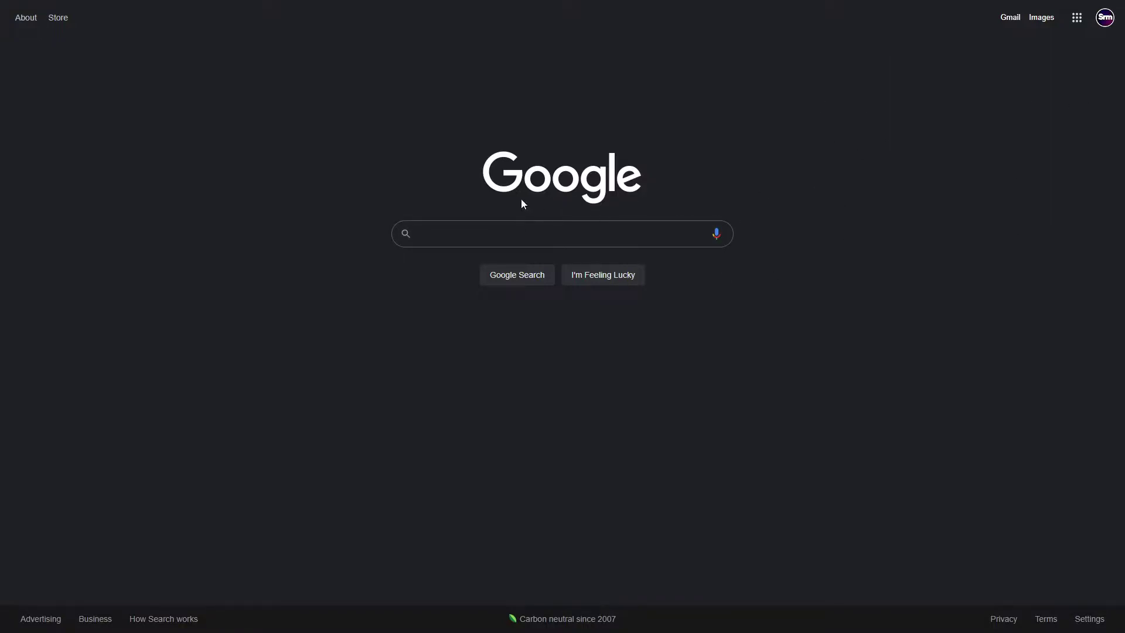
click(526, 228)
text(roblo)
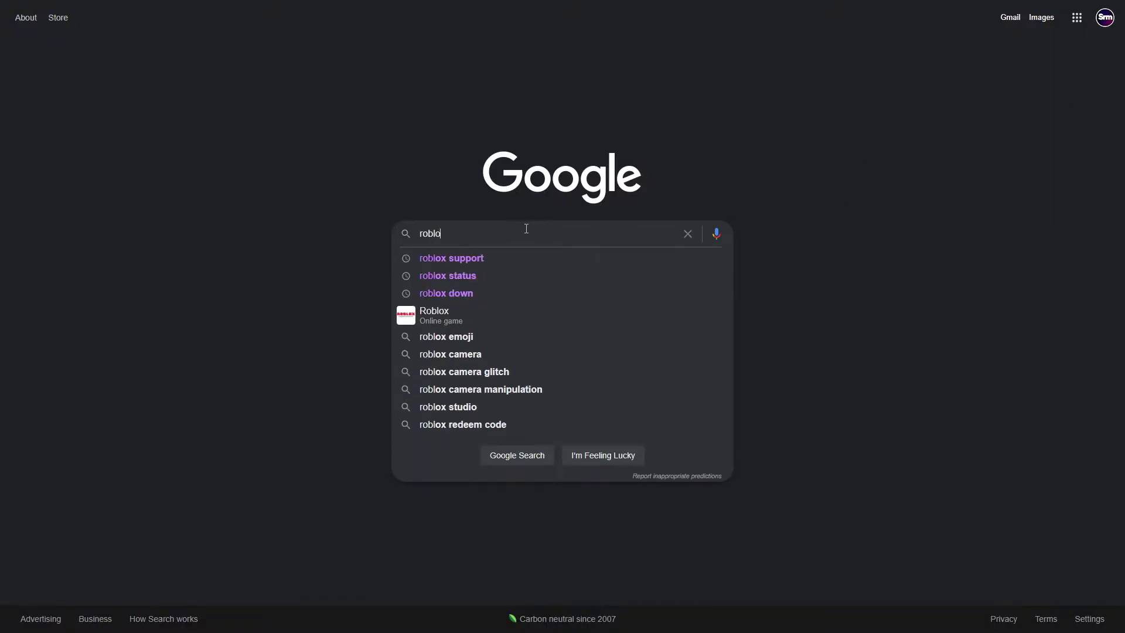
text(x crease)
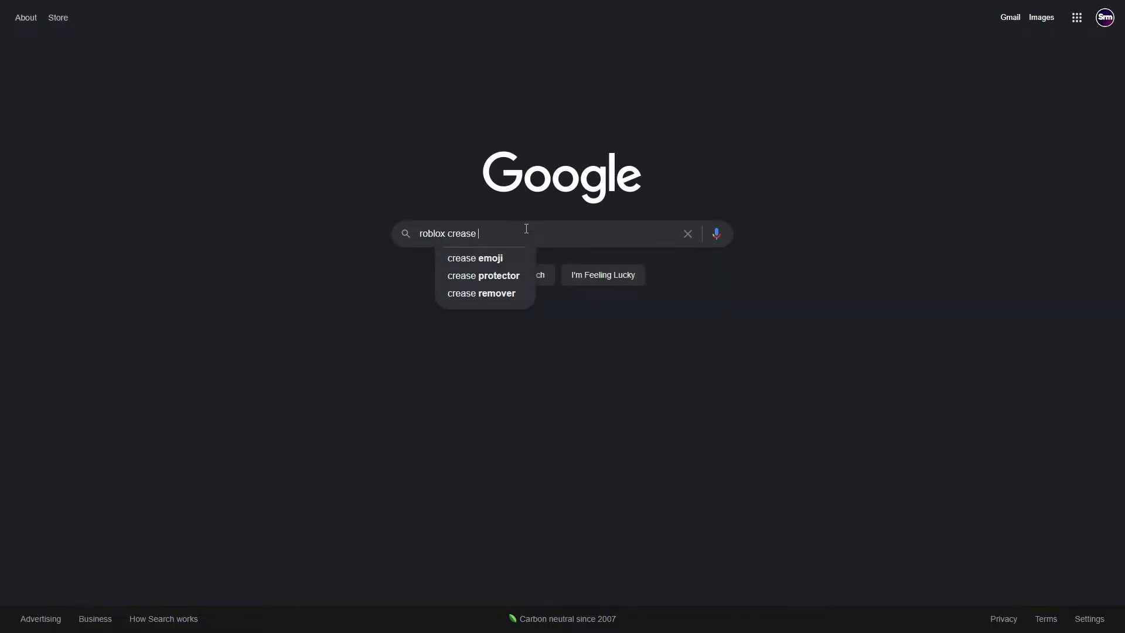
text( shirt)
key(Return)
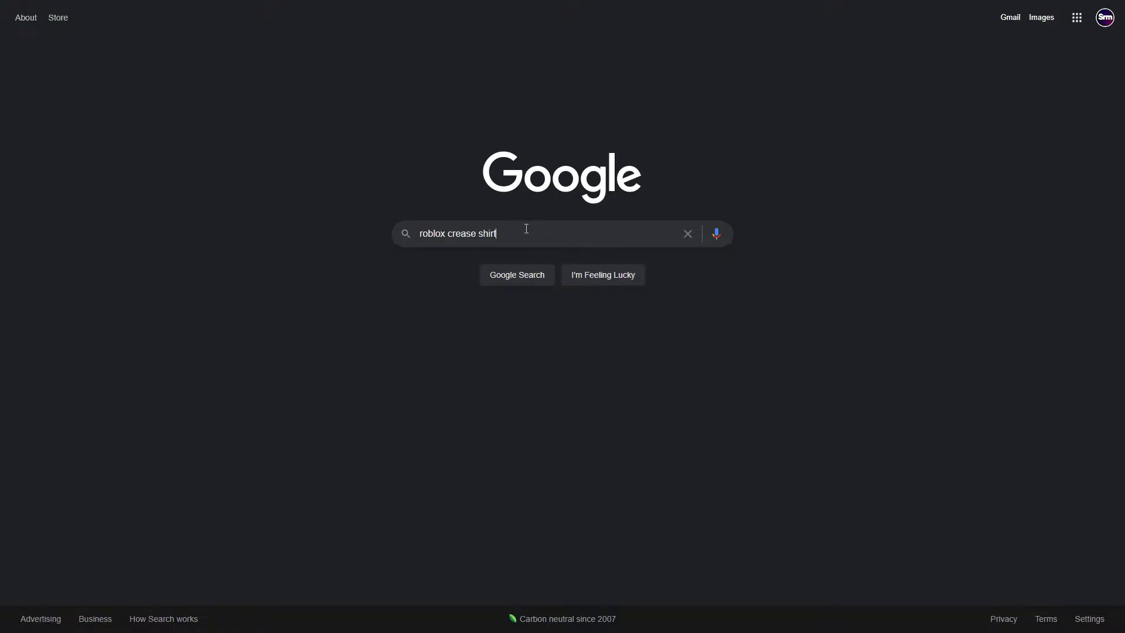
Show the image results and open the large preview of FreePNGImg's transparent Roblox Shaded Shirt Template
click(223, 71)
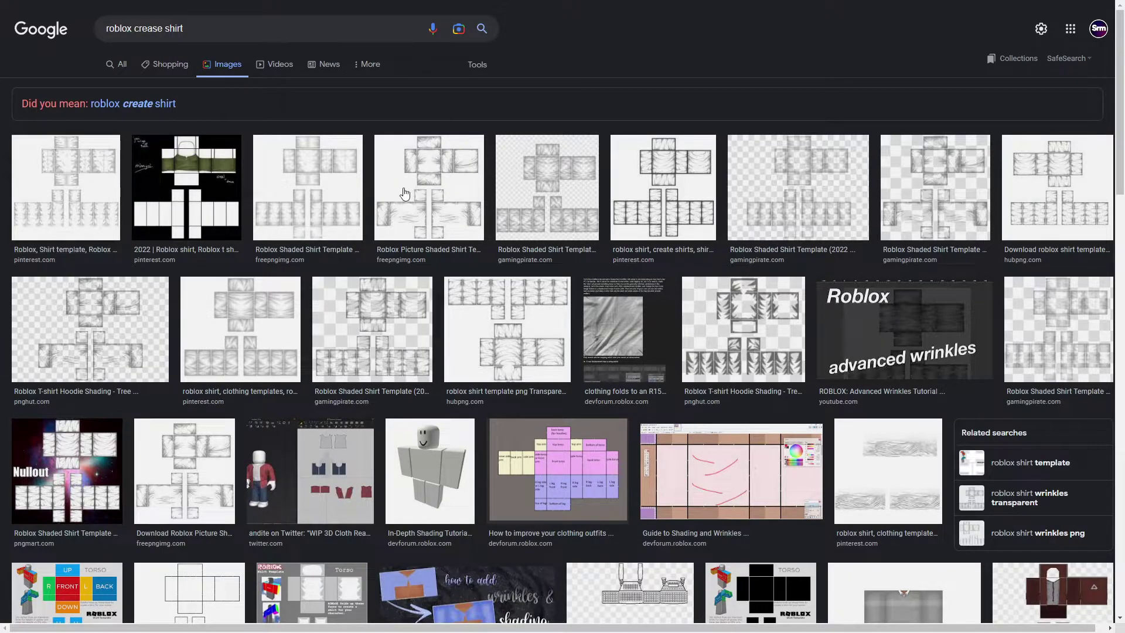
click(505, 332)
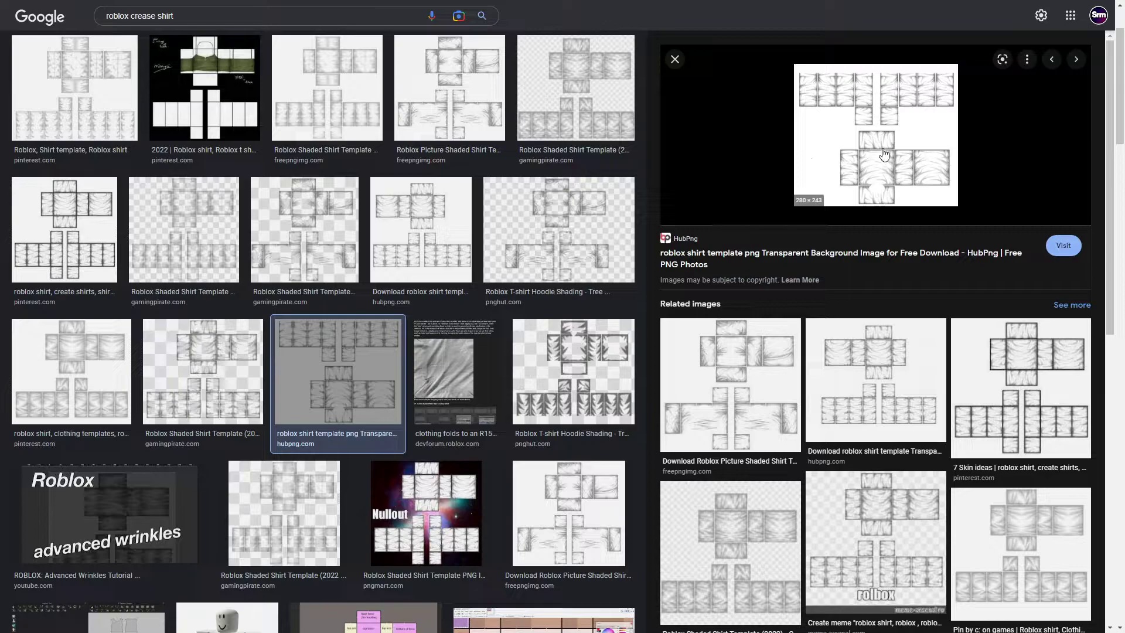
click(1051, 364)
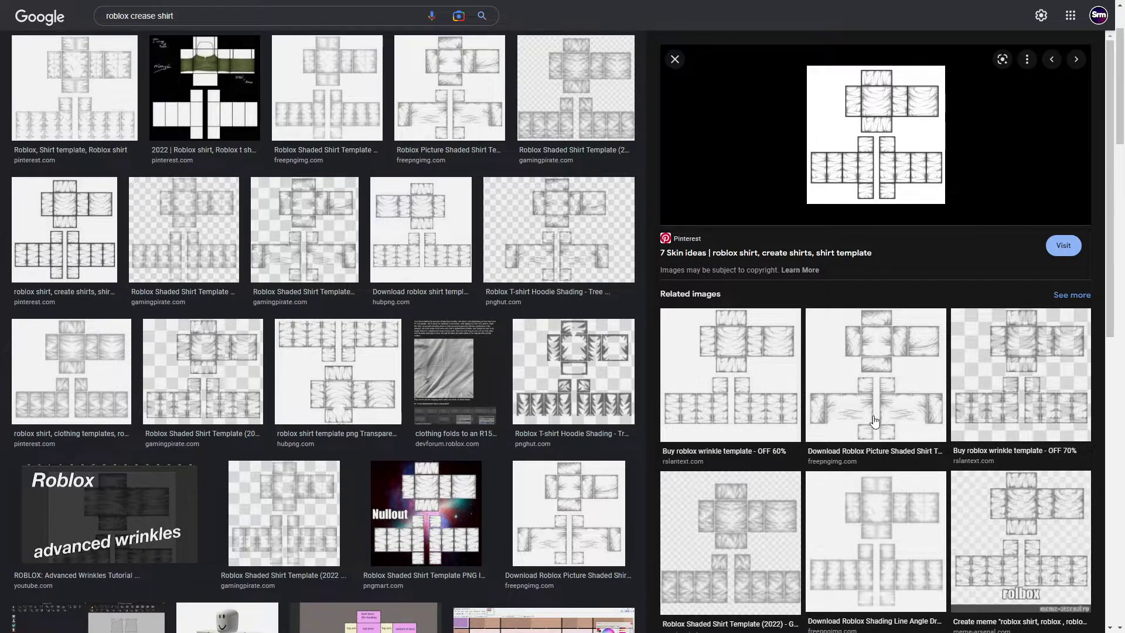
click(830, 475)
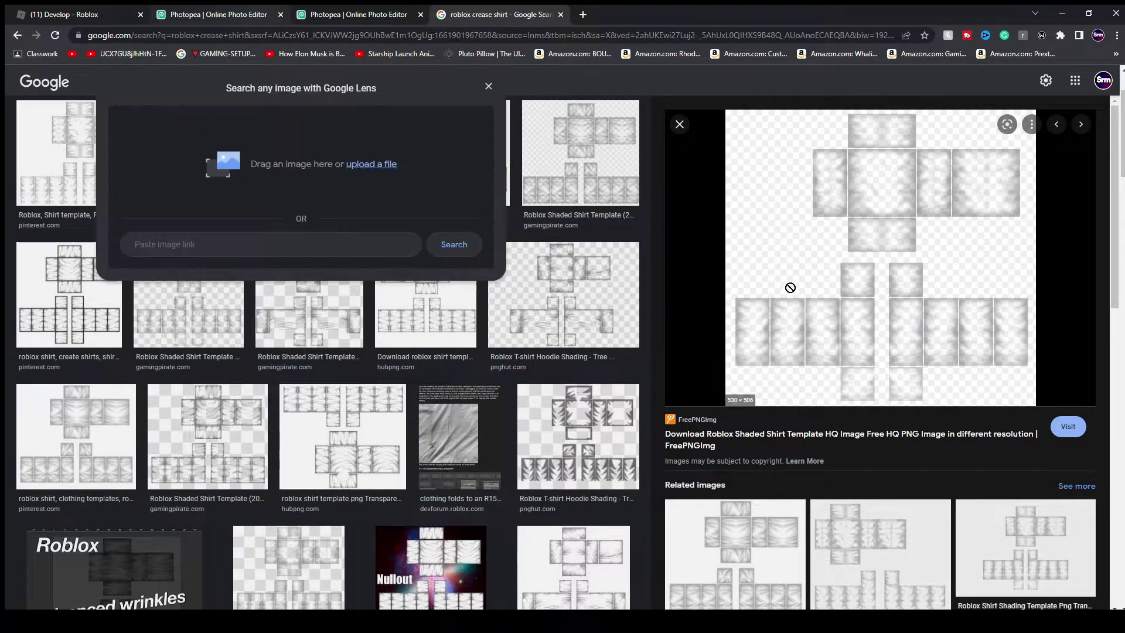
Place the previewed shading image into the shirt template document in Photopea and return to full-screen view
drag(225, 5, 225, 4)
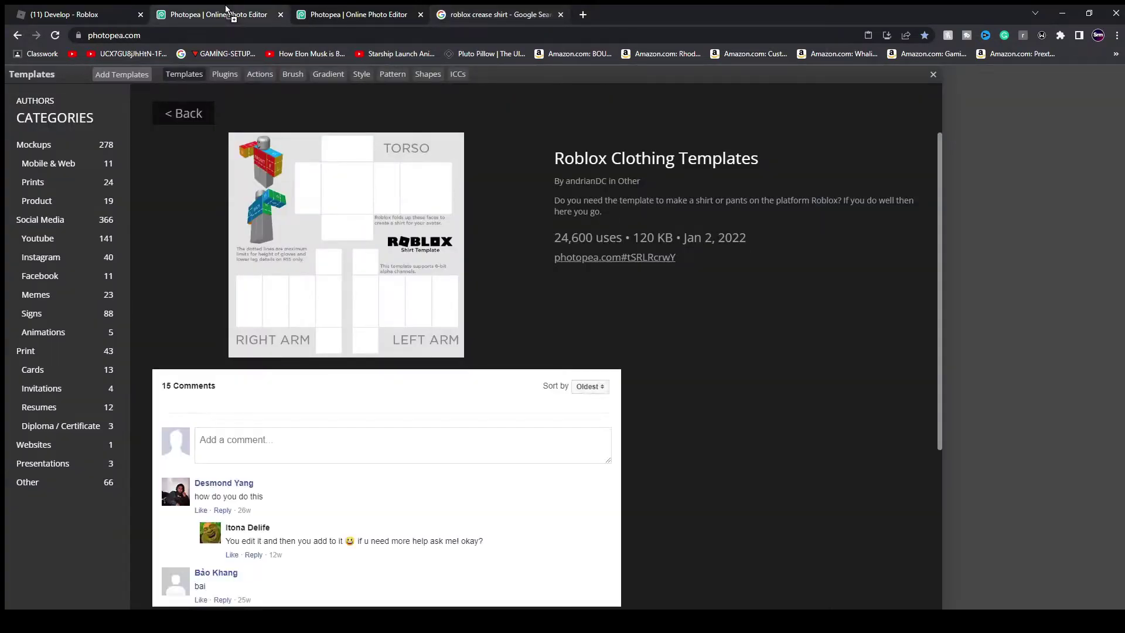
mouse_move(346, 9)
mouse_down()
mouse_move(372, 136)
mouse_move(473, 438)
mouse_move(441, 420)
mouse_move(477, 443)
mouse_move(464, 453)
mouse_move(456, 442)
mouse_move(468, 424)
mouse_up()
key(F11)
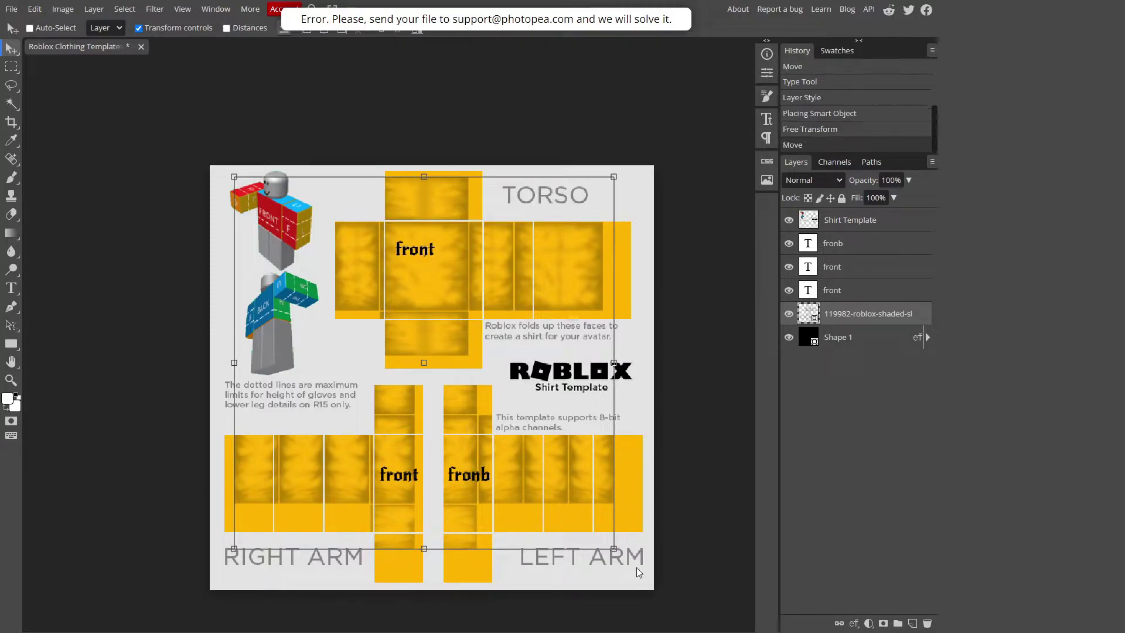
Scale the shading image to about 110% and align it with the torso and arm panels of the shirt template
drag(615, 551, 650, 581)
drag(479, 362, 460, 350)
drag(643, 576, 658, 582)
key(Left)
key(Left)
key(Left)
key(Left)
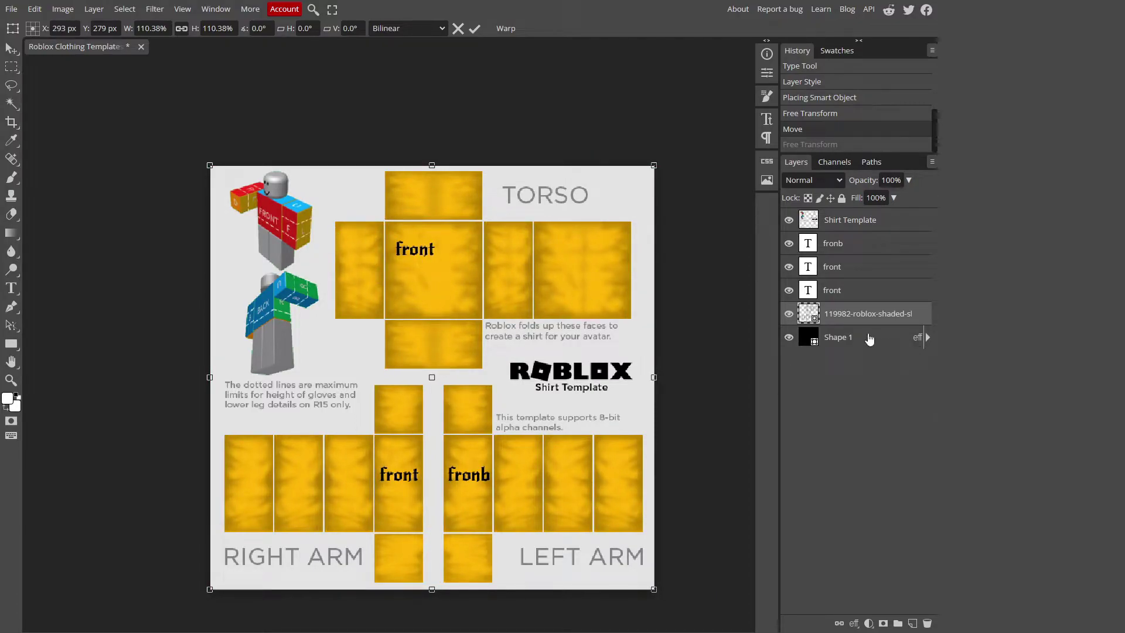
Apply the transform and lower the shading layer's opacity to 61%
right_click(858, 320)
click(909, 179)
drag(910, 198, 886, 194)
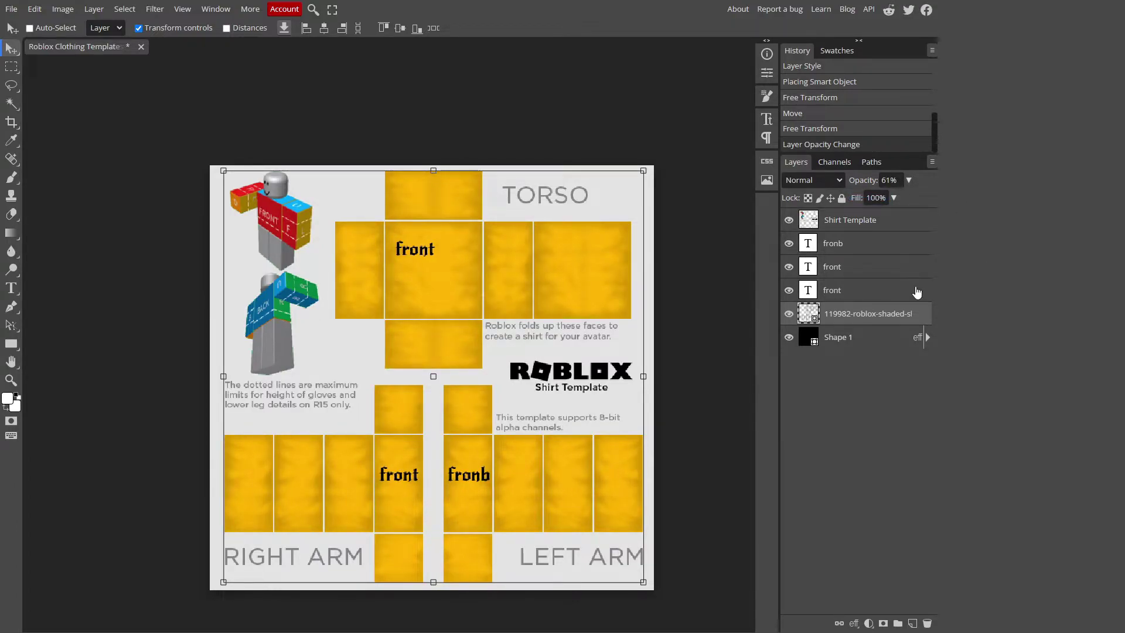
Replace the torso's "front" text with "SUBSRIBE TO SRMROBLOX", starting a new line after the first word
click(844, 245)
click(845, 276)
click(851, 293)
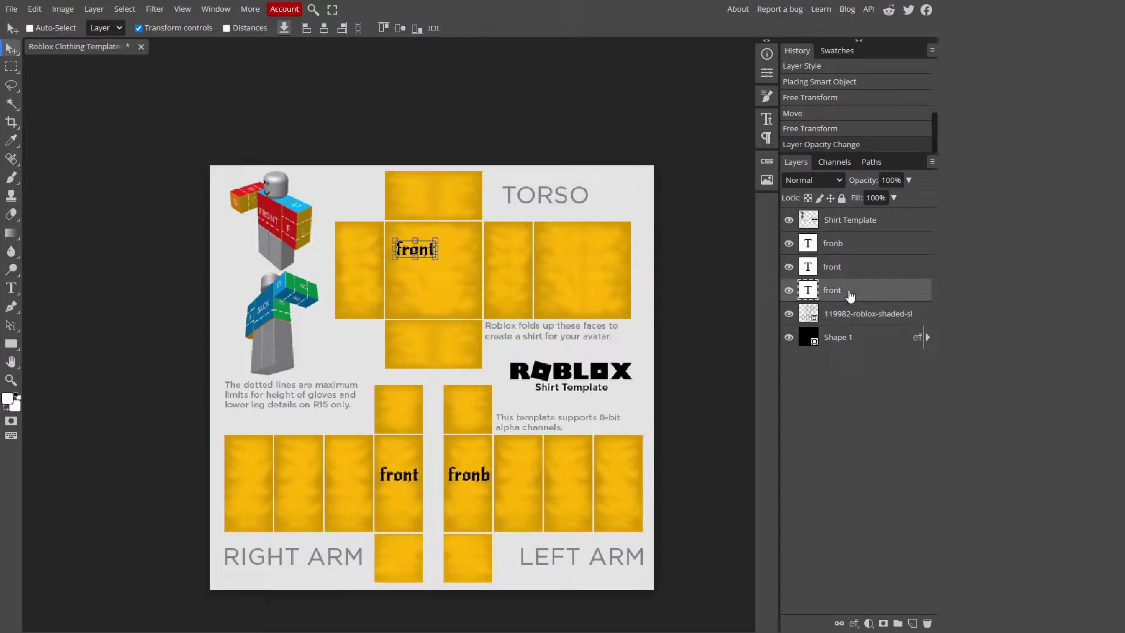
double_click(427, 252)
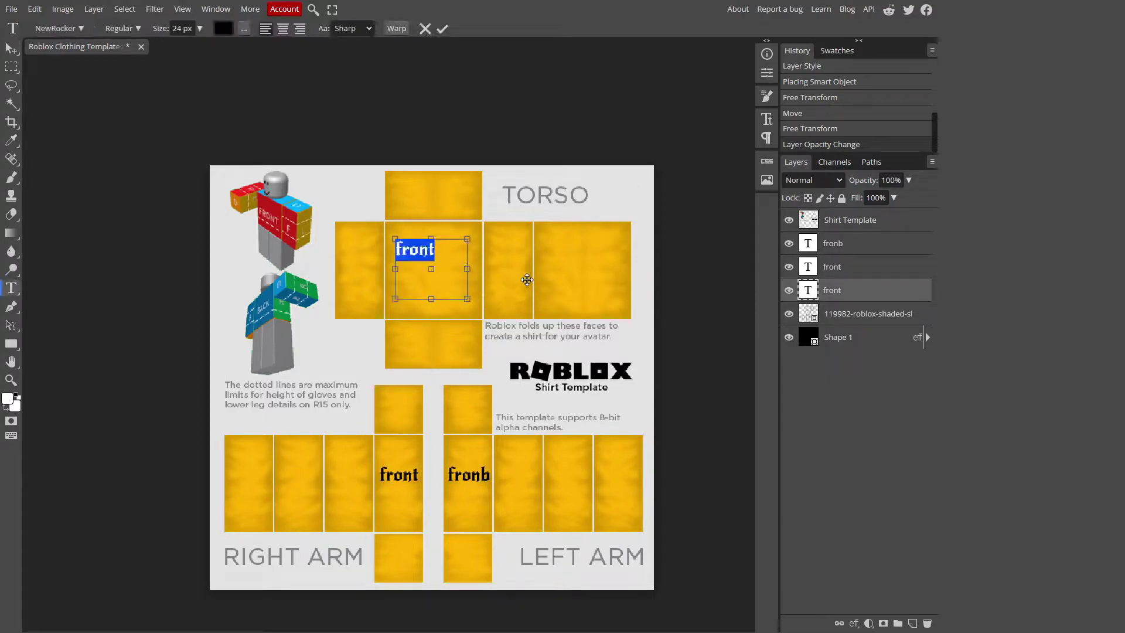
text(5RM)
key(BackSpace)
key(BackSpace)
text(UBSRIBE)
key(Return)
text(TO SRM)
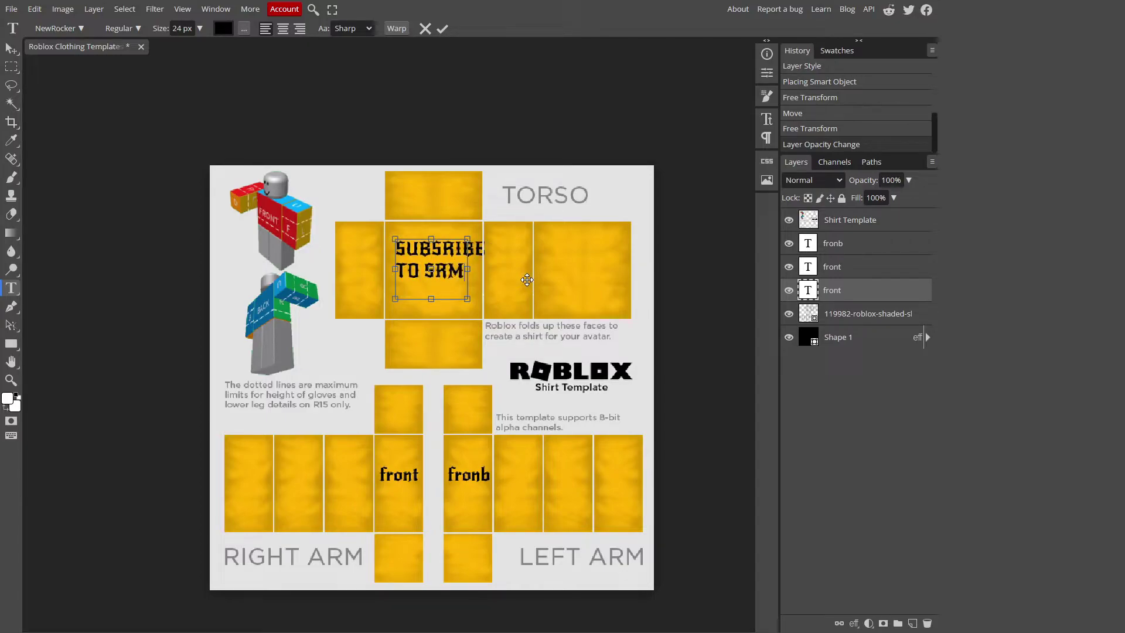
text(ROBLOX)
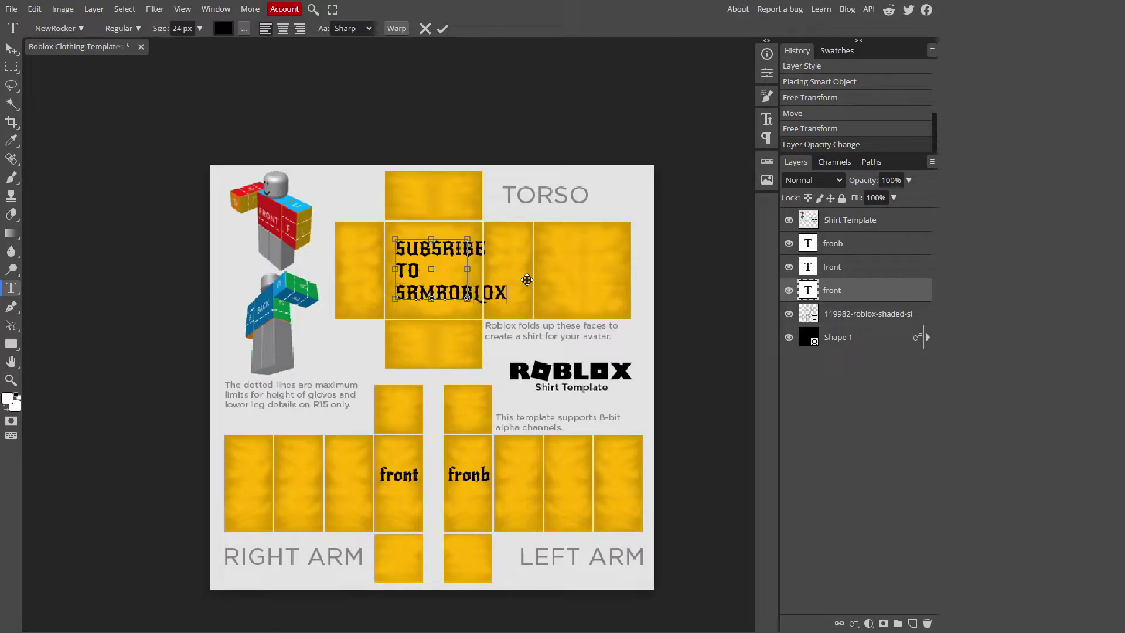
Commit the text edit and reposition the "SUBSRIBE TO SRMROBLOX" text on the torso's front panel
click(11, 48)
mouse_move(466, 298)
mouse_down()
mouse_move(512, 293)
mouse_move(495, 319)
mouse_move(473, 291)
mouse_up()
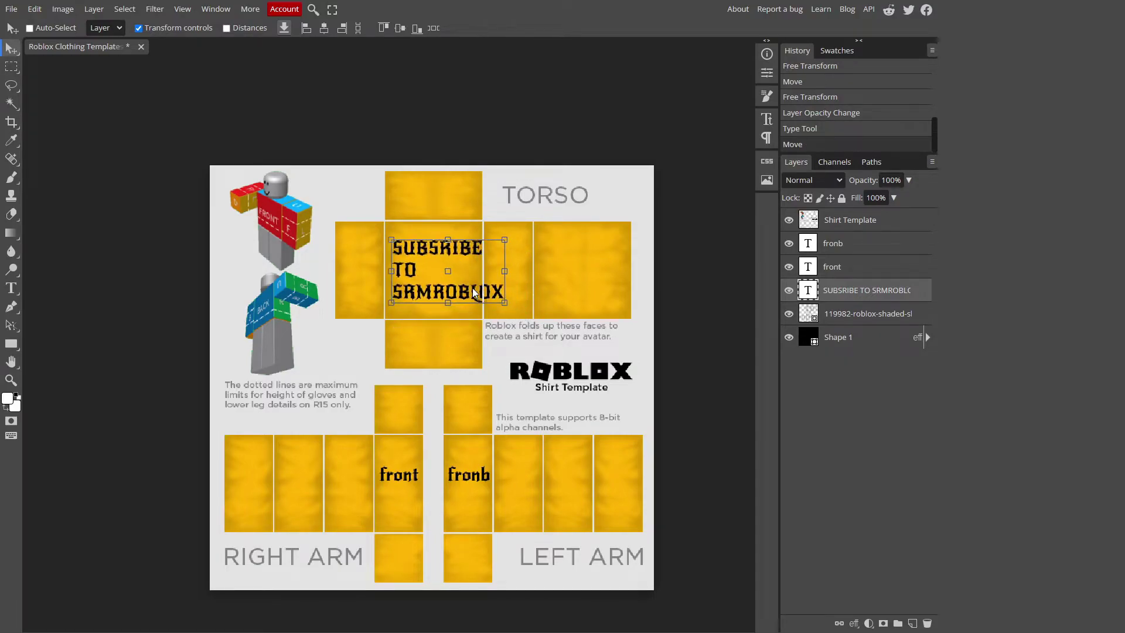
double_click(475, 299)
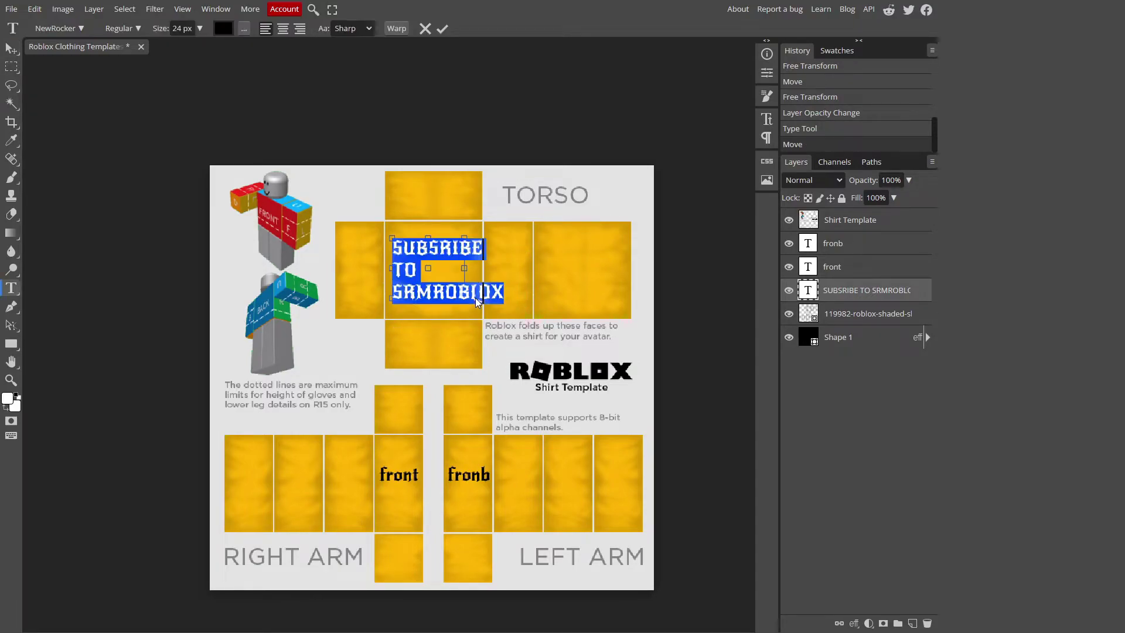
click(462, 293)
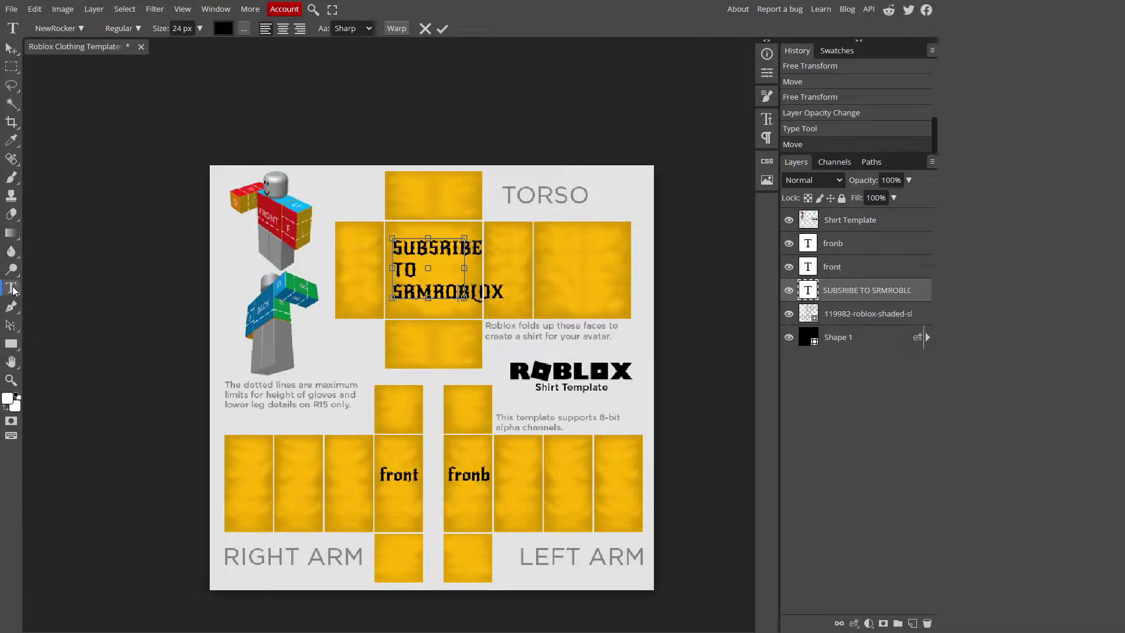
click(11, 48)
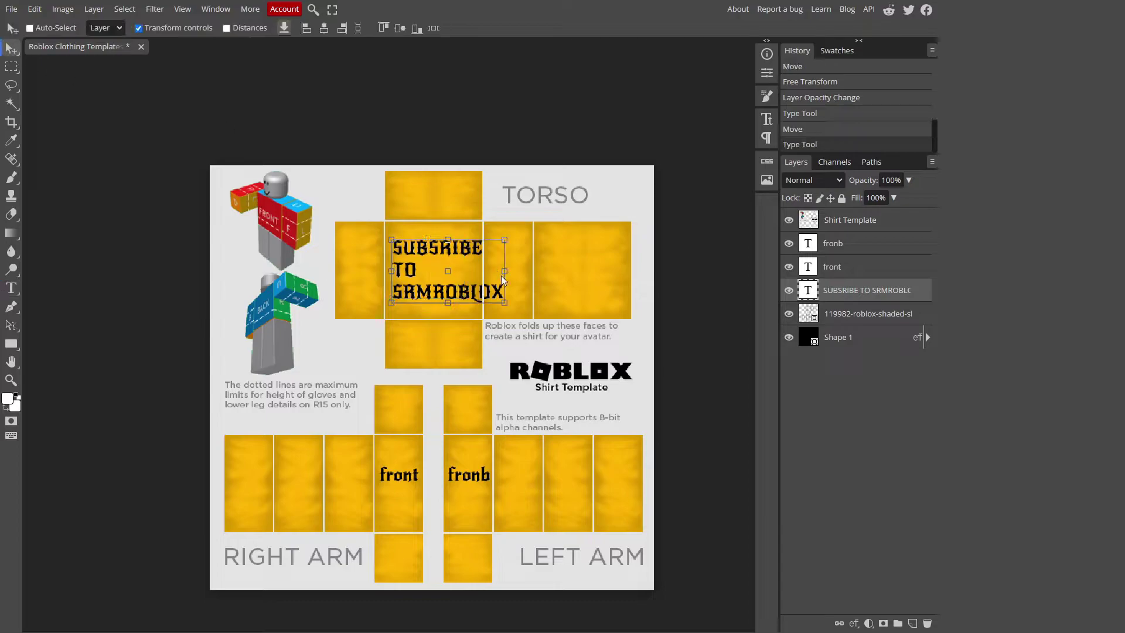
mouse_move(486, 293)
mouse_down()
mouse_move(465, 245)
mouse_move(471, 311)
mouse_move(494, 296)
mouse_up()
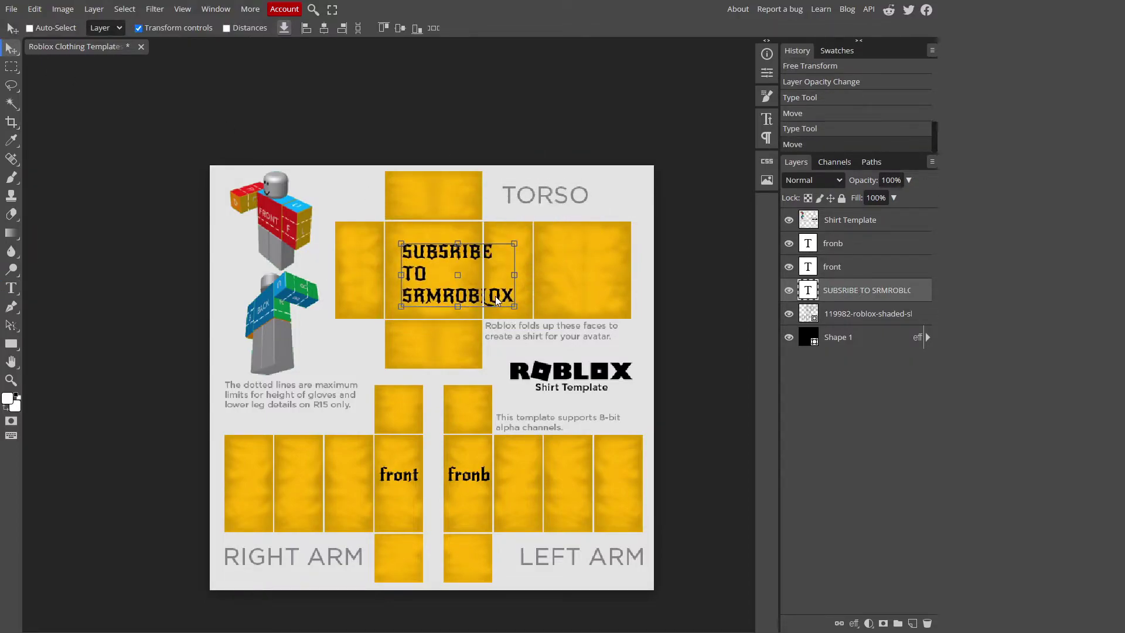
Change the font of all the "SUBSRIBE TO SRMROBLOX" text on the torso's front panel to NotMaryKate
double_click(418, 298)
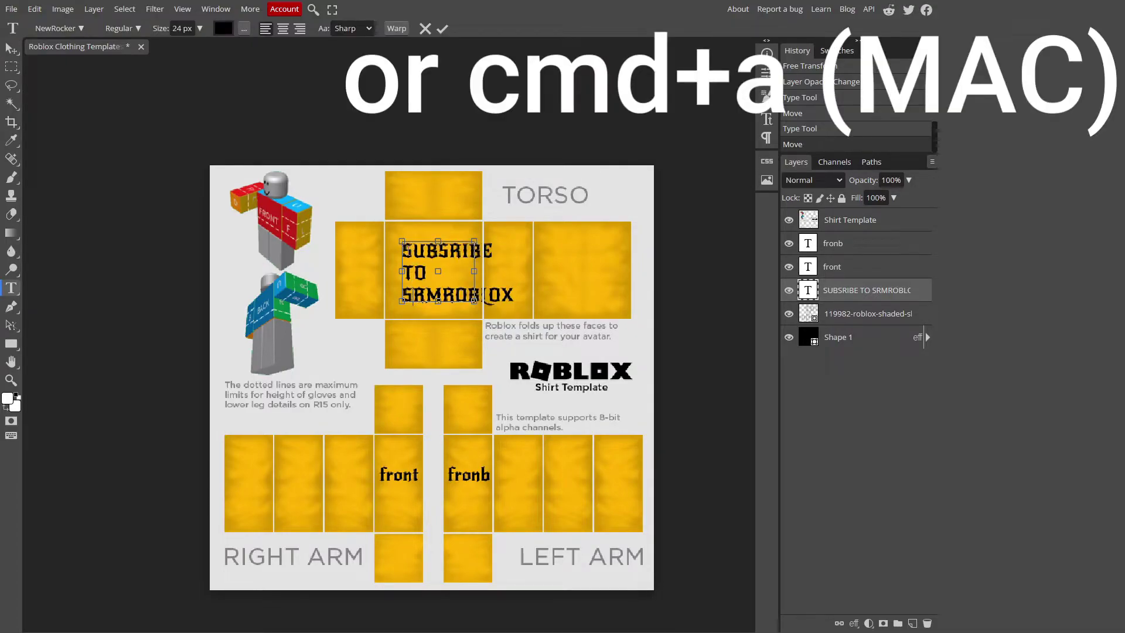
key(ctrl+a)
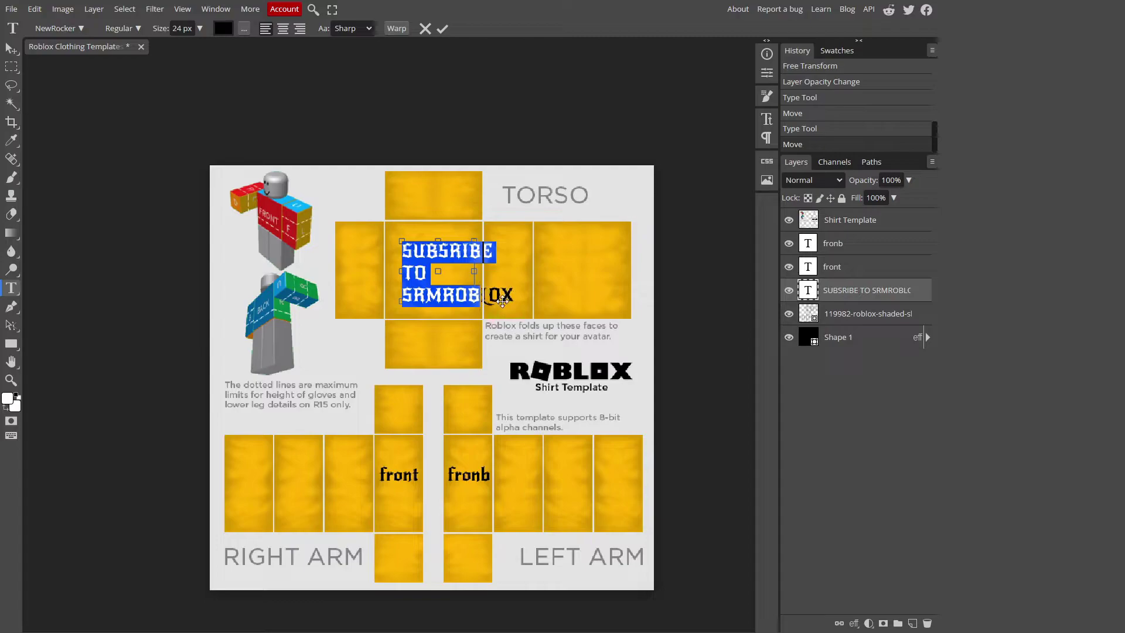
drag(474, 270, 369, 241)
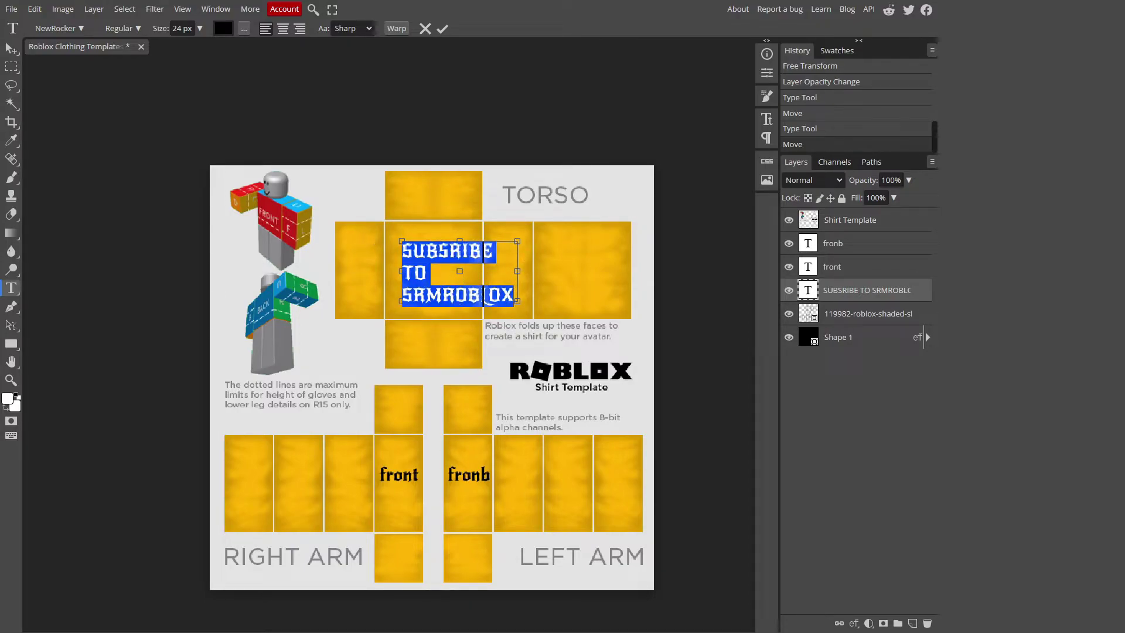
click(57, 29)
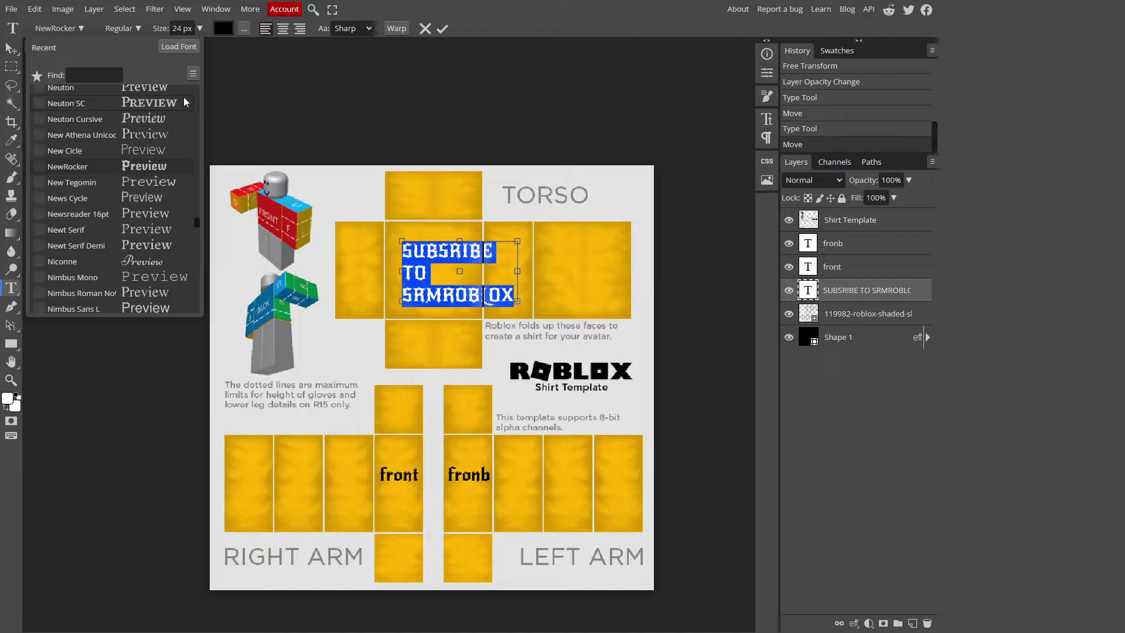
scroll(163, 154, down, 5)
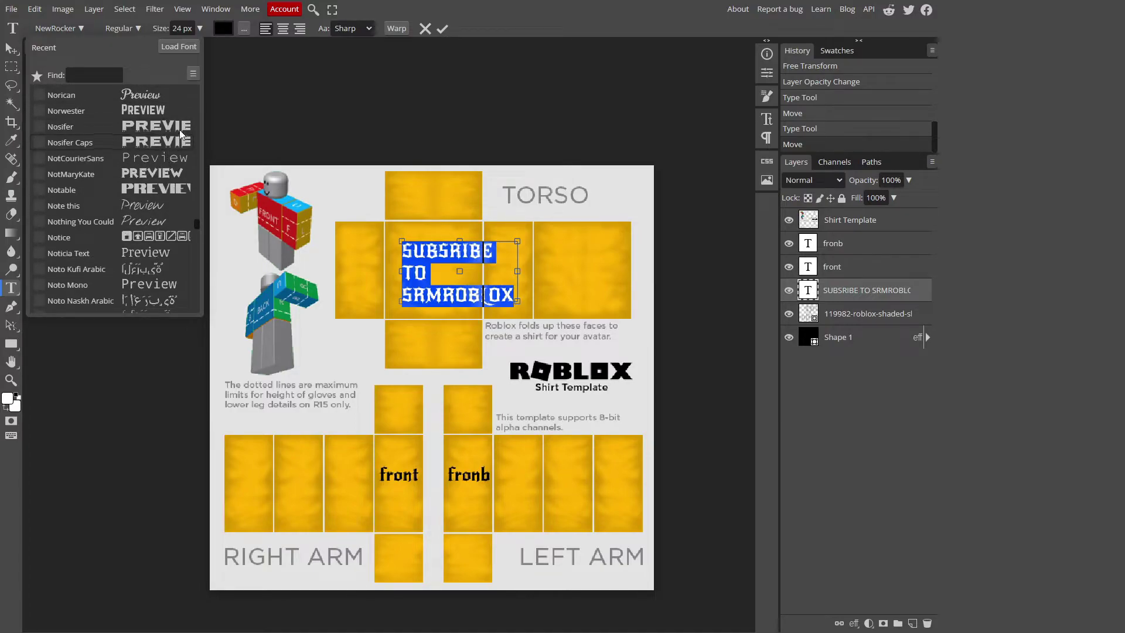
click(166, 174)
Scale the "SUBSRIBE TO SRMROBLOX" text to about 80% and fit it on two lines along the upper edge of the torso's front panel
drag(517, 271, 469, 248)
click(12, 48)
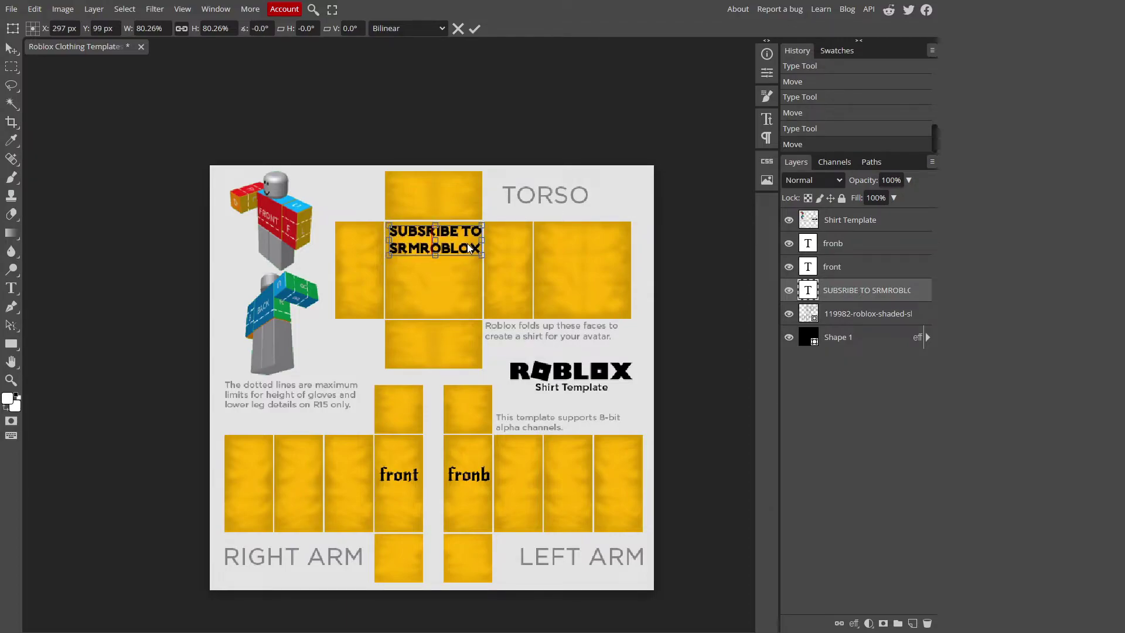
click(864, 348)
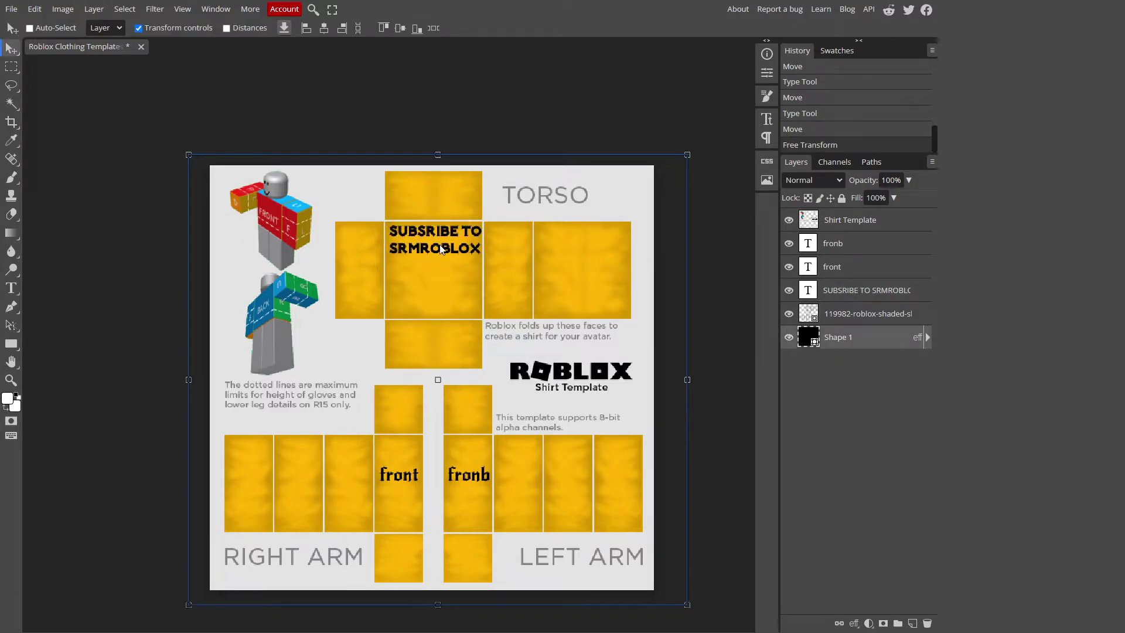
Rasterize the "SUBSRIBE TO SRMROBLOX" text layer for use with the Eraser tool
click(856, 251)
click(866, 296)
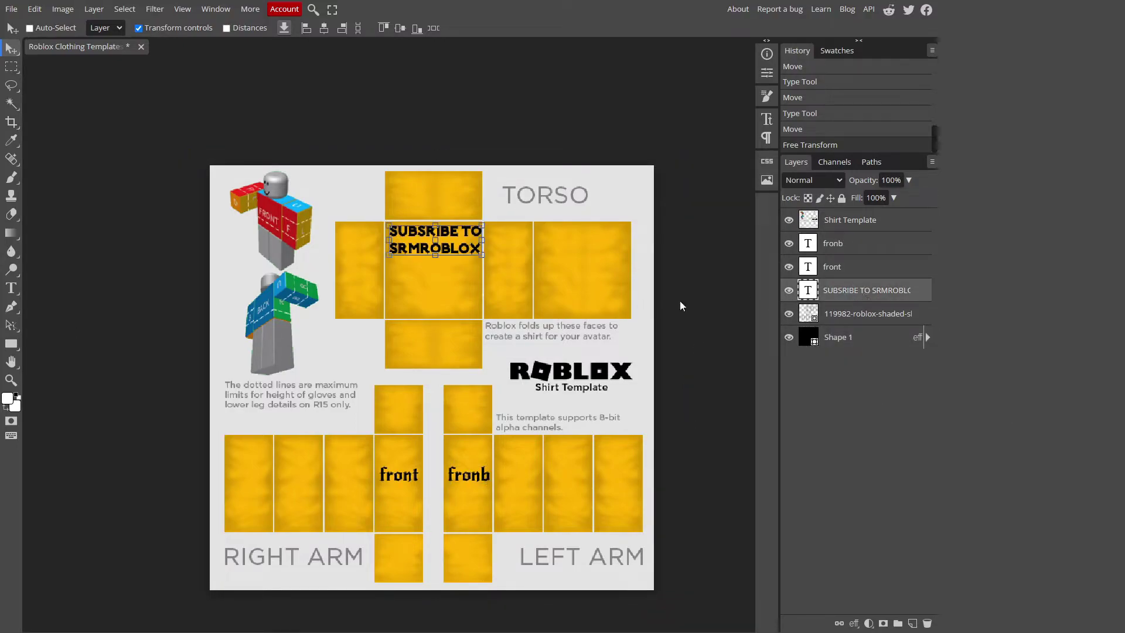
click(11, 214)
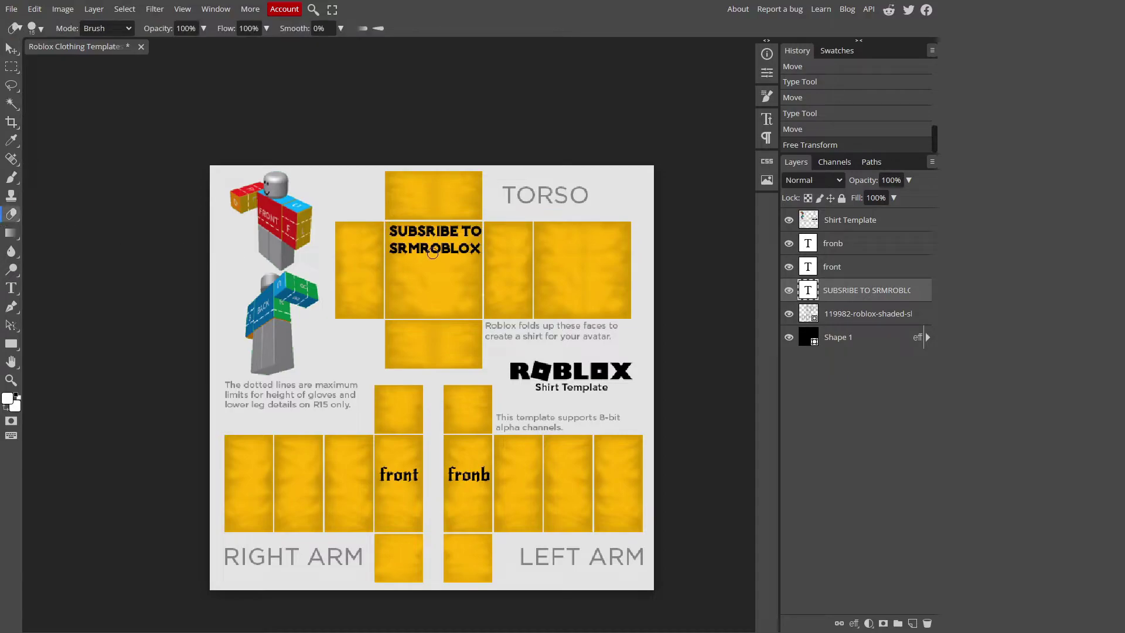
click(431, 243)
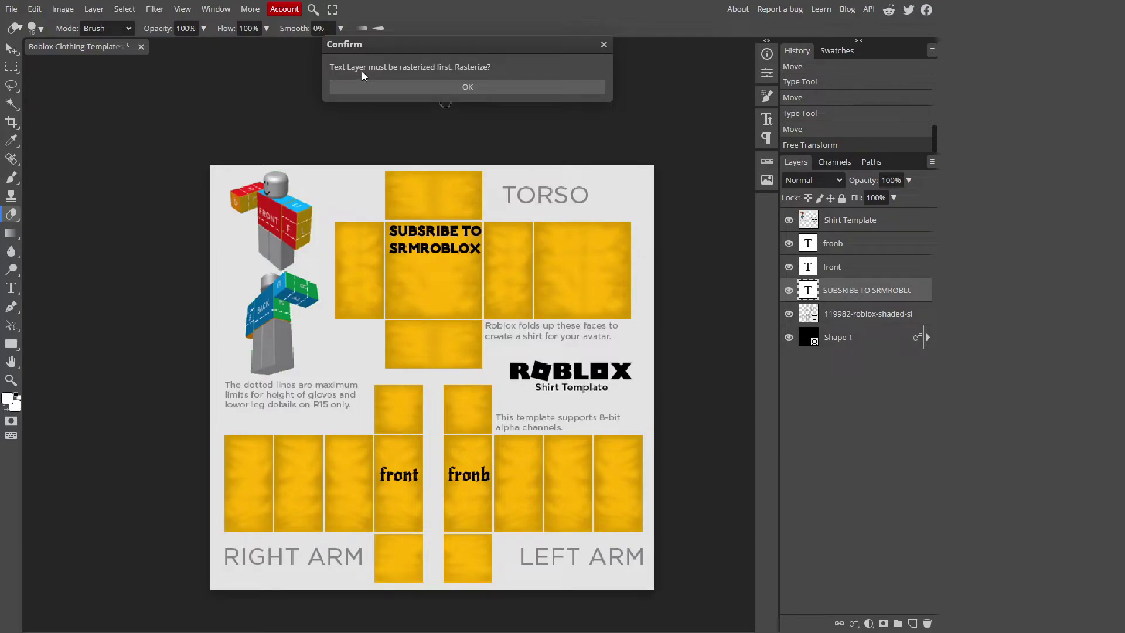
click(491, 86)
Try the Eraser on the middle letters of "SRMROBLOX" and undo the erasing strokes
click(434, 253)
click(435, 251)
click(435, 249)
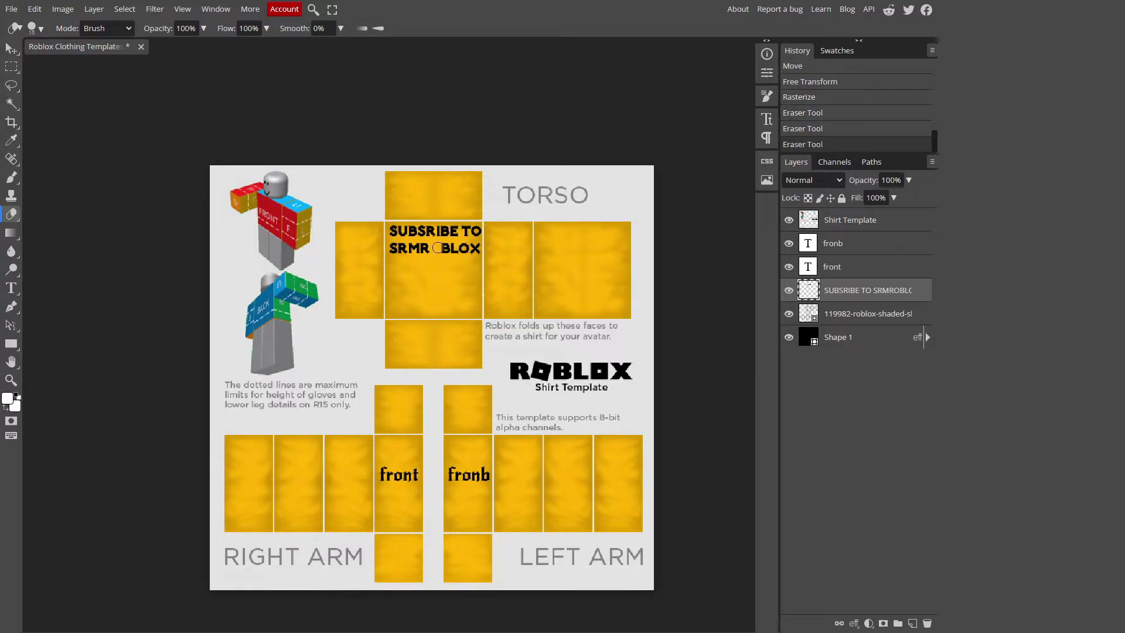
key(ctrl+z)
key(ctrl+z)
key(ctrl+z)
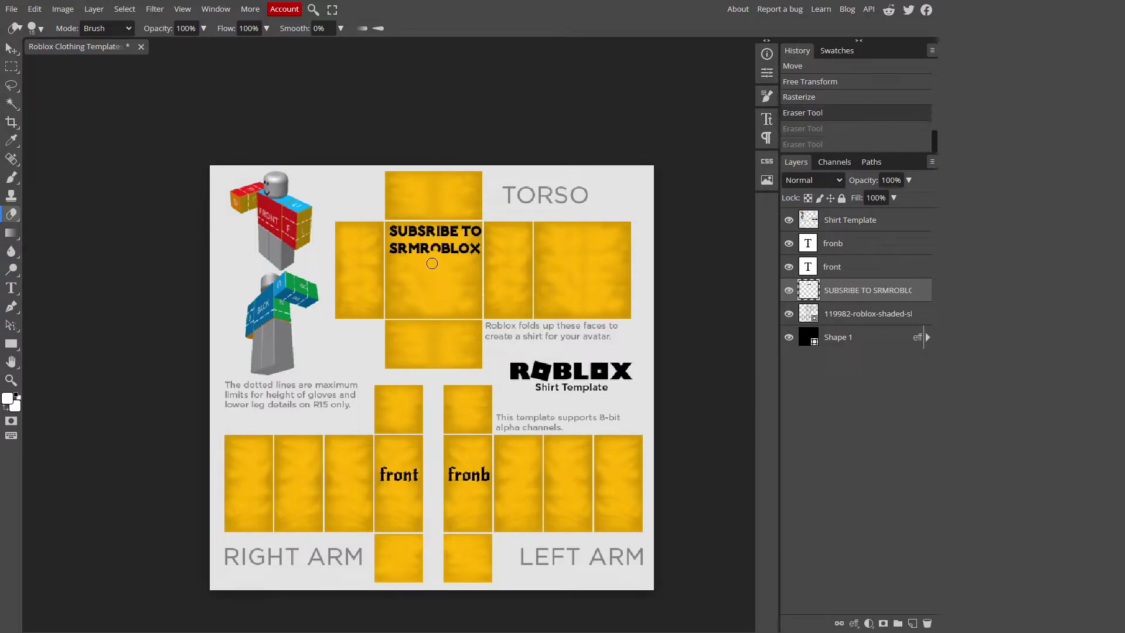
mouse_move(453, 259)
mouse_down()
mouse_move(463, 244)
mouse_move(422, 231)
mouse_move(448, 232)
mouse_move(445, 246)
mouse_up()
key(ctrl+z)
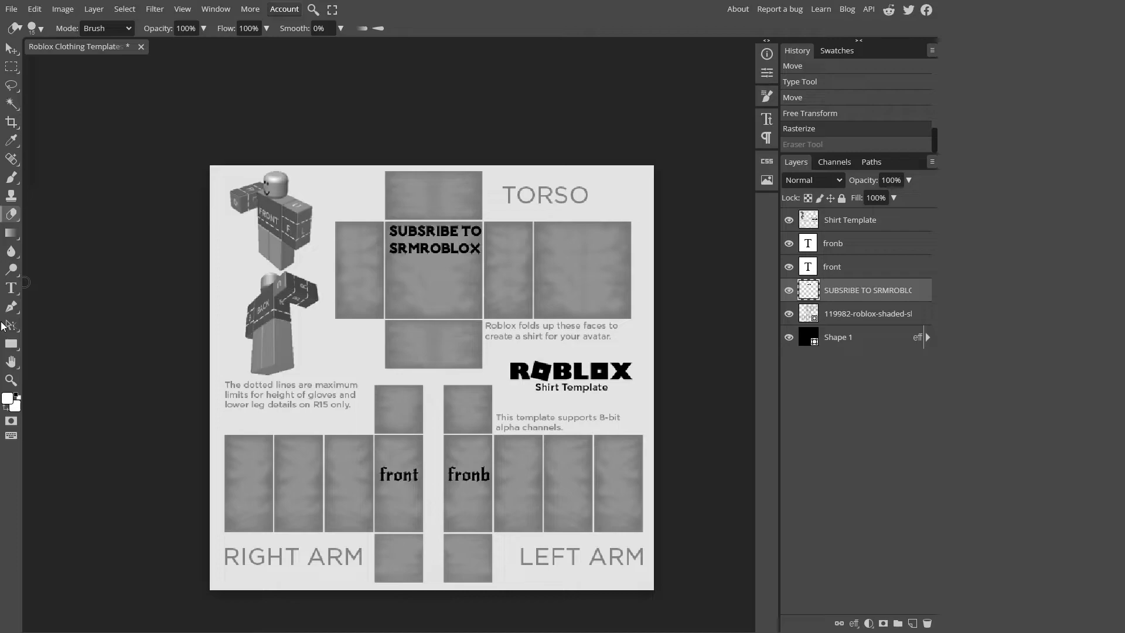
Try a freehand white Brush stroke across the torso on the rasterized text layer and undo it
click(12, 179)
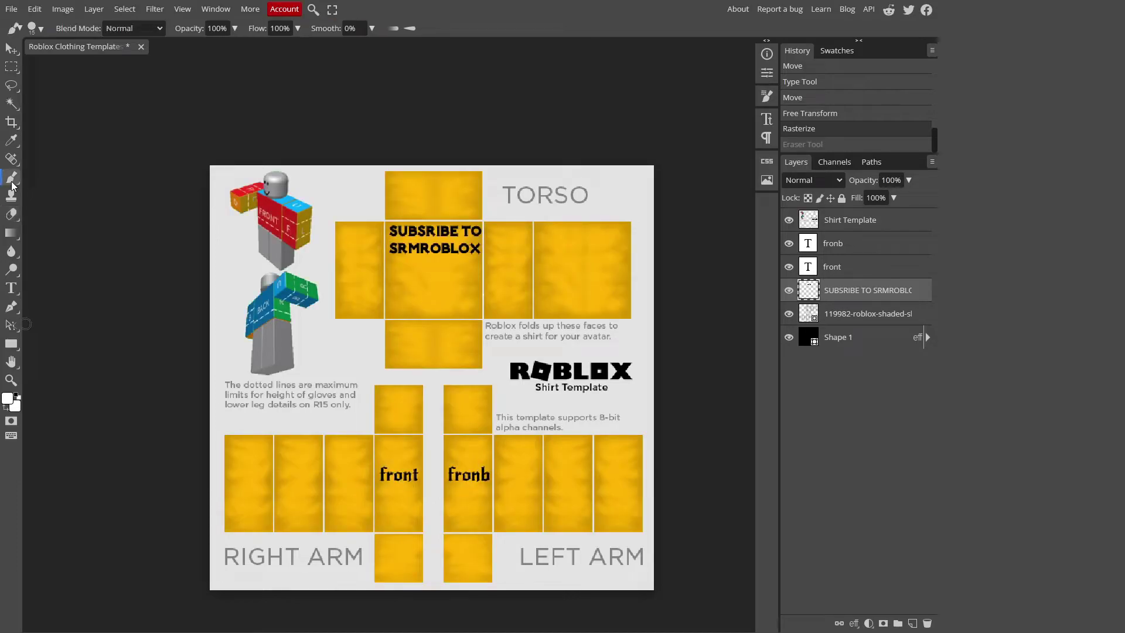
mouse_move(417, 290)
mouse_down()
mouse_move(446, 284)
mouse_move(436, 260)
mouse_move(436, 289)
mouse_move(416, 307)
mouse_move(469, 270)
mouse_move(339, 316)
mouse_up()
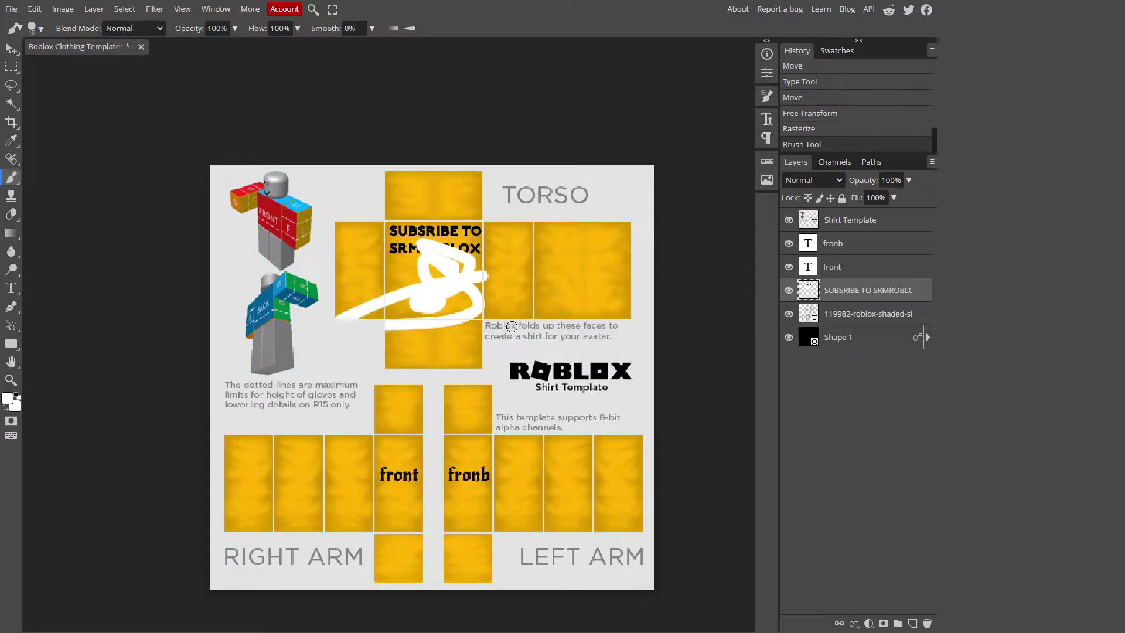
key(ctrl+z)
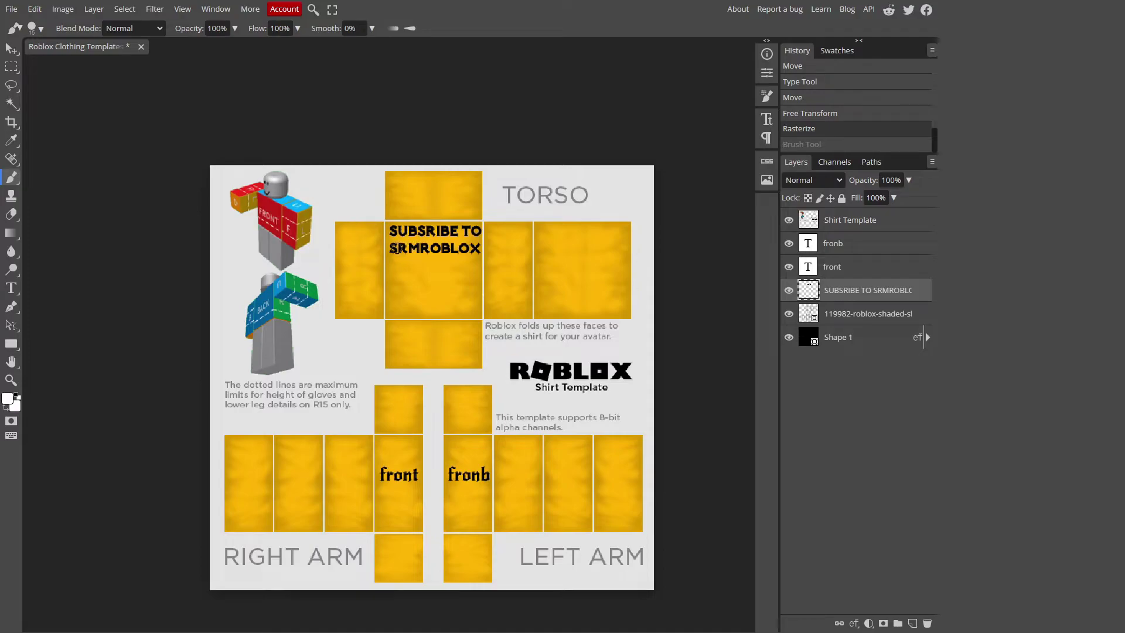
key(ctrl+shift+z)
key(ctrl+z)
Try the Brush on the base shape layer, then rasterize the shading layer for painting
click(850, 348)
click(468, 271)
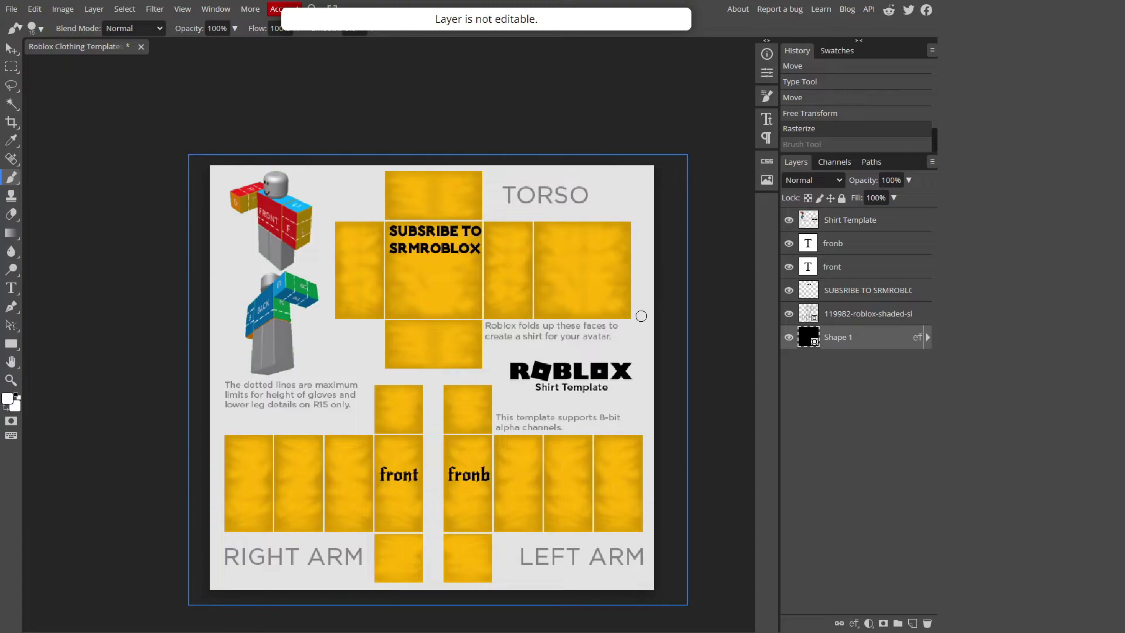
click(846, 320)
click(431, 291)
click(463, 88)
Try several white Brush strokes over the torso panels on the shading layer and undo them
mouse_move(456, 288)
mouse_down()
mouse_move(436, 304)
mouse_move(468, 254)
mouse_move(477, 330)
mouse_move(513, 298)
mouse_move(395, 324)
mouse_up()
mouse_move(469, 258)
mouse_down()
mouse_move(410, 241)
mouse_move(358, 246)
mouse_move(348, 231)
mouse_up()
mouse_move(487, 264)
mouse_down()
mouse_move(615, 293)
mouse_move(461, 314)
mouse_up()
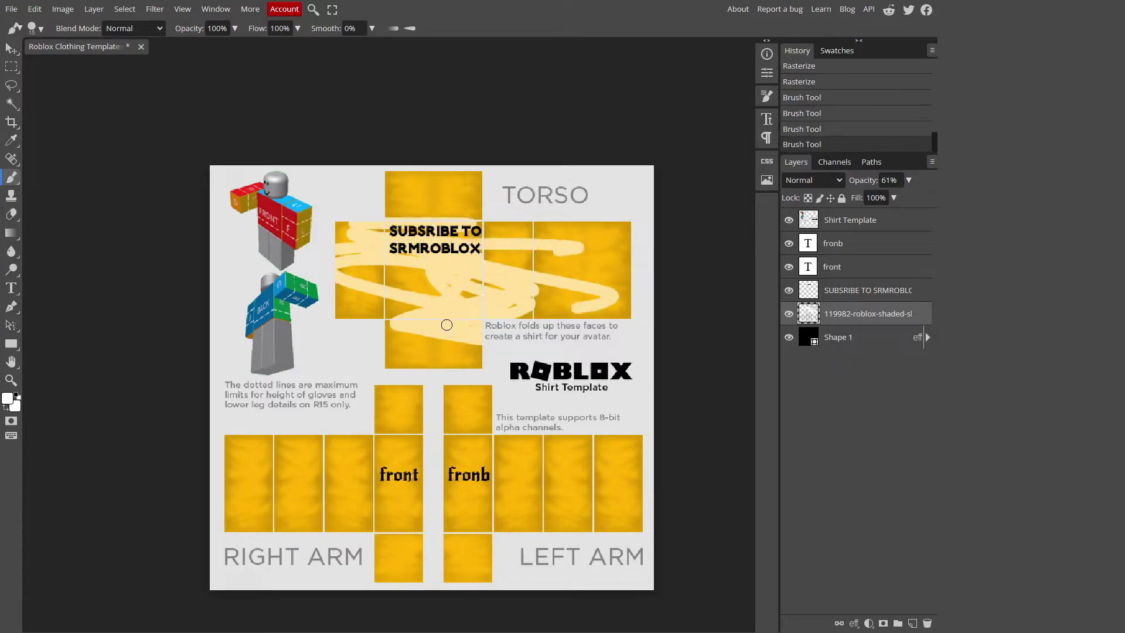
key(ctrl+z)
key(ctrl+z)
key(ctrl+z)
key(ctrl+z)
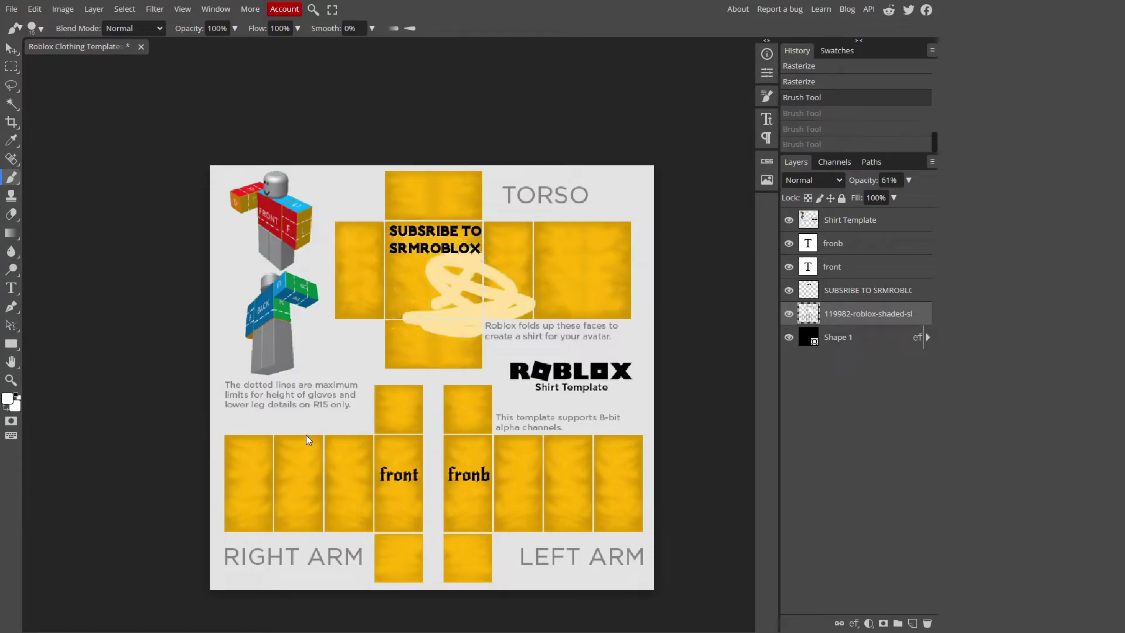
Try a white zigzag stroke on the shading layer with its opacity raised to 66%, and undo both changes
mouse_move(456, 303)
mouse_down()
mouse_move(577, 286)
mouse_move(475, 304)
mouse_move(572, 287)
mouse_move(474, 300)
mouse_up()
click(909, 179)
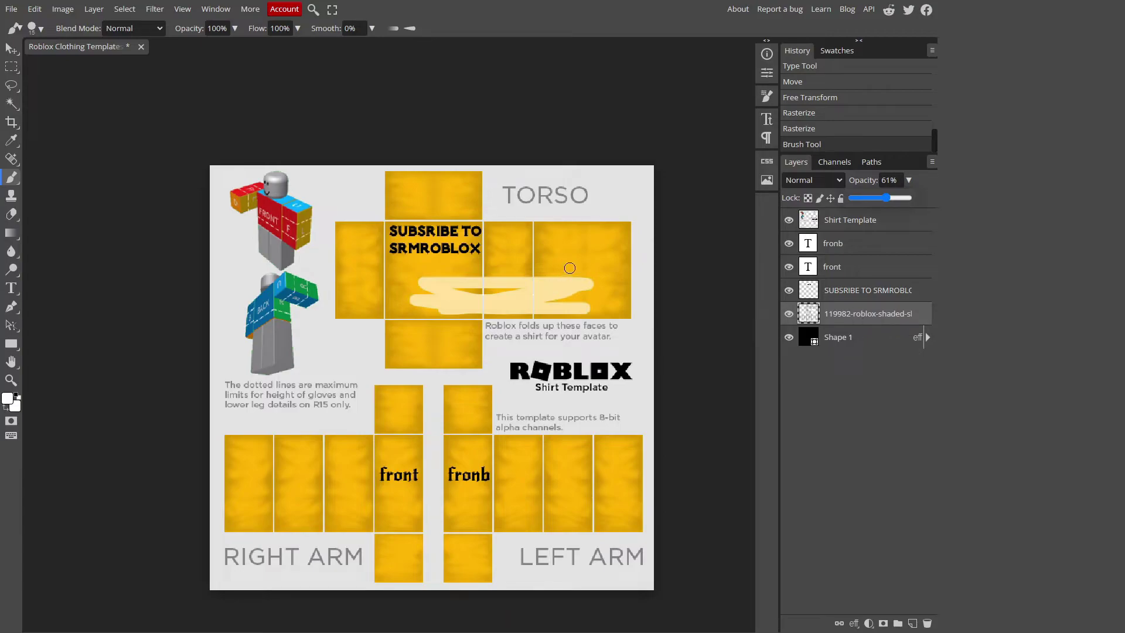
mouse_move(891, 198)
mouse_down()
mouse_move(929, 200)
mouse_move(889, 210)
mouse_up()
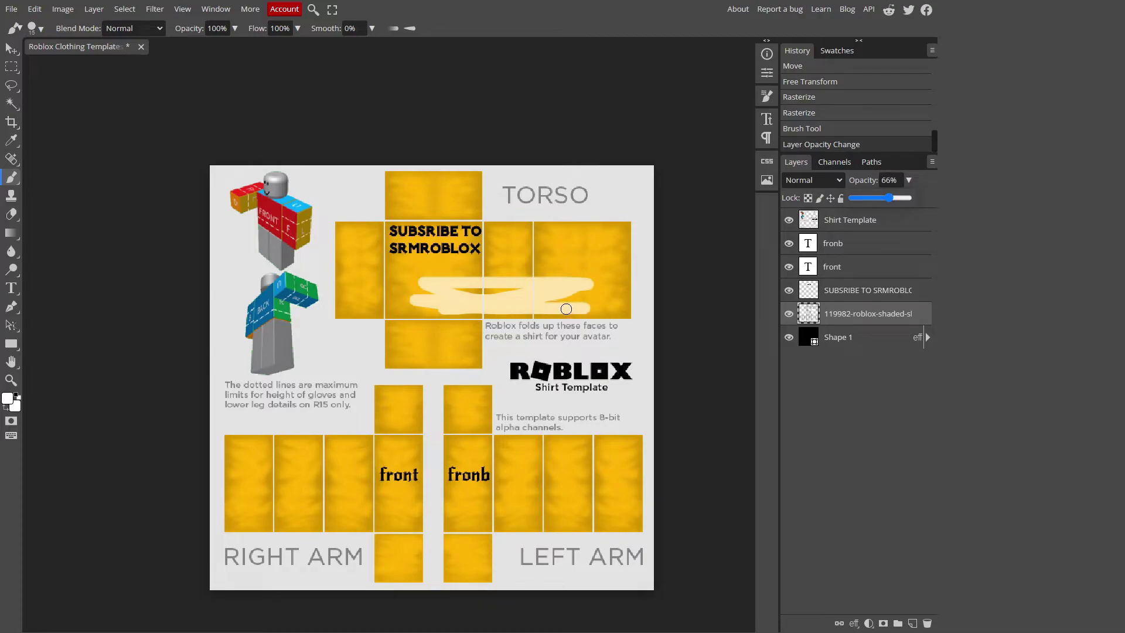
key(ctrl+z)
key(ctrl+z)
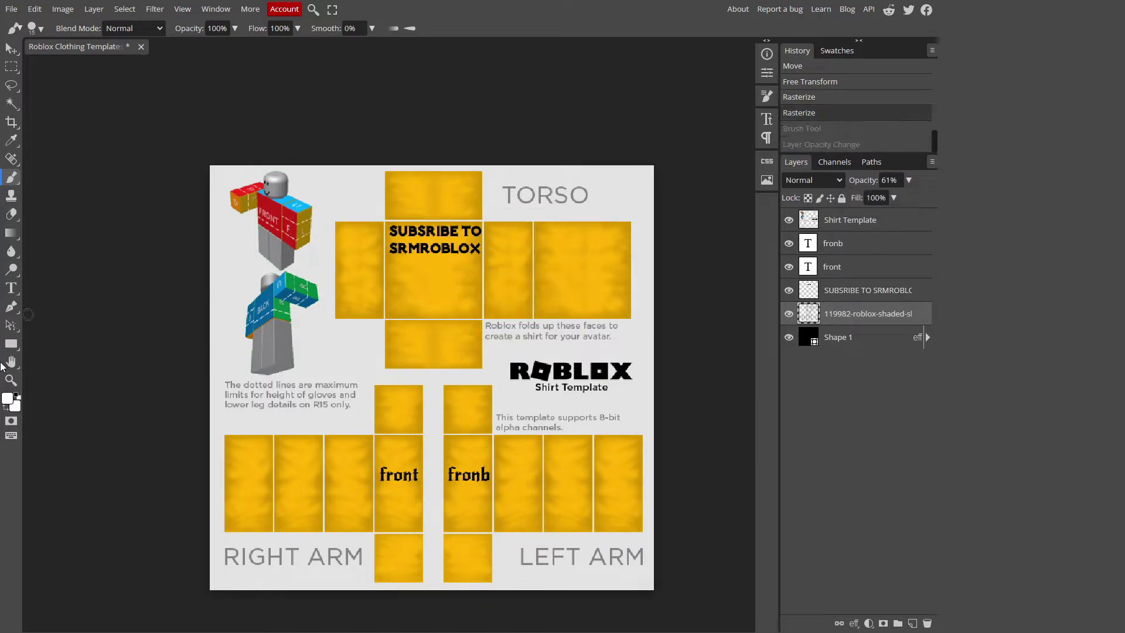
Set the foreground colour to red (#fb003b), test it with a Brush stroke over the torso and undo the stroke
click(8, 401)
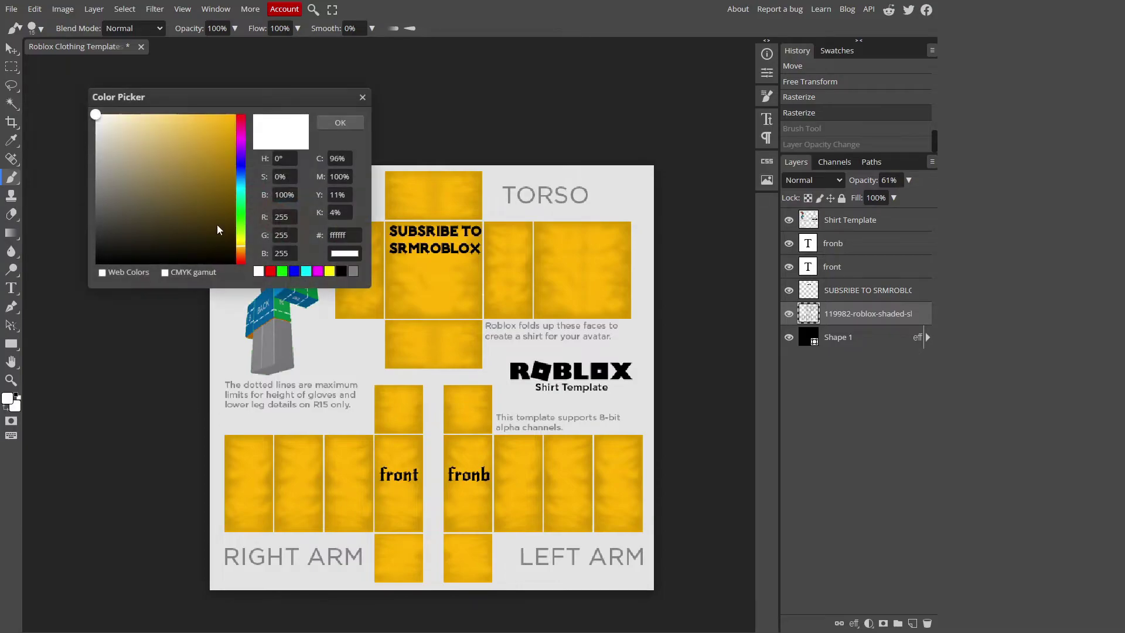
click(240, 125)
click(209, 162)
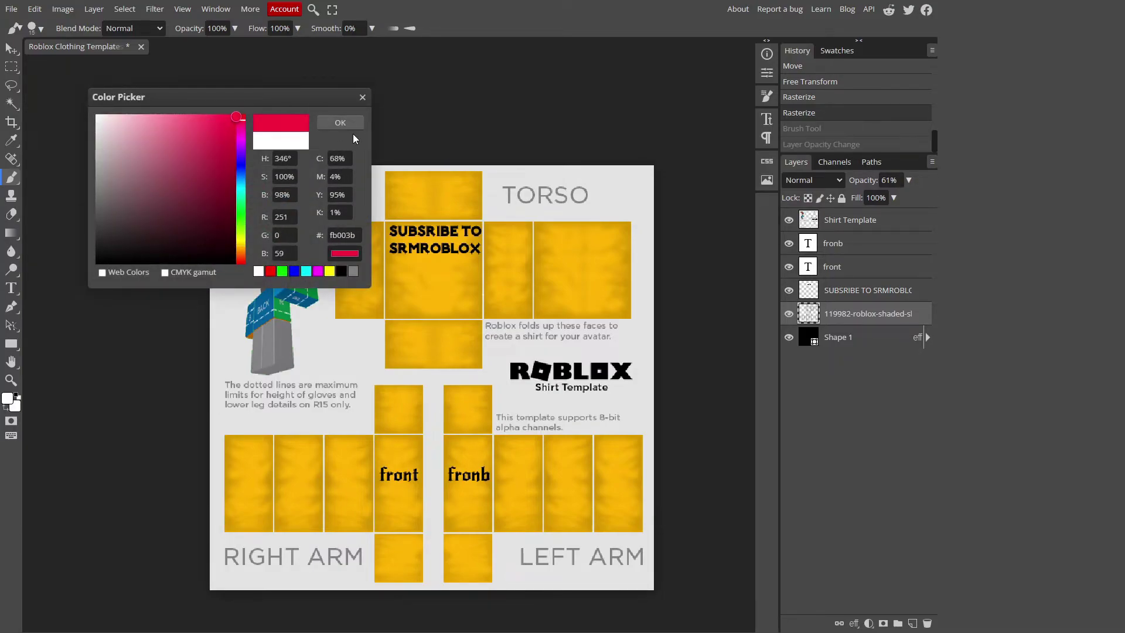
click(352, 124)
mouse_move(415, 303)
mouse_down()
mouse_move(449, 295)
mouse_move(451, 331)
mouse_up()
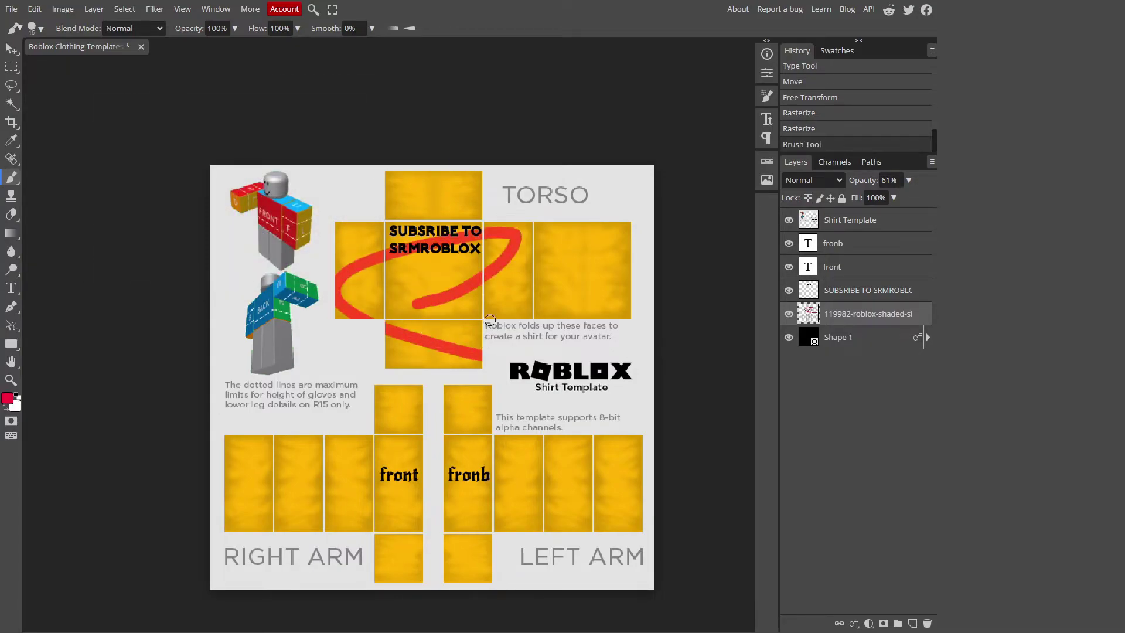
key(ctrl+z)
Paint a red YouTube-style play button with a white triangle below the text on the torso's front panel
mouse_move(404, 299)
mouse_down()
mouse_move(398, 272)
mouse_move(413, 301)
mouse_up()
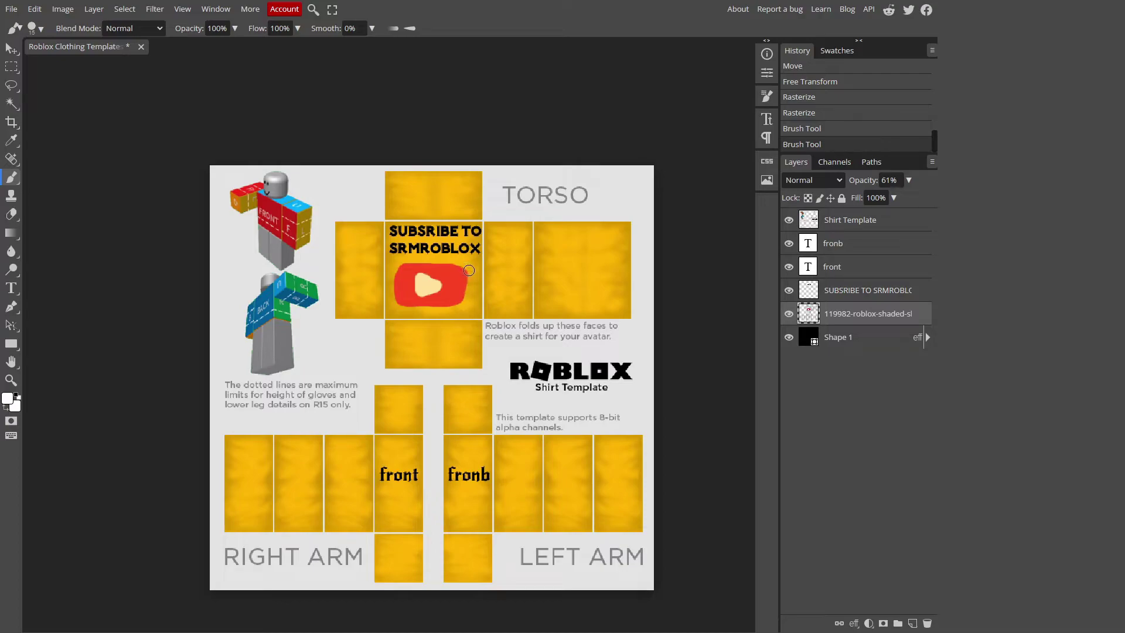
mouse_move(472, 270)
mouse_down()
mouse_move(432, 261)
mouse_move(397, 270)
mouse_up()
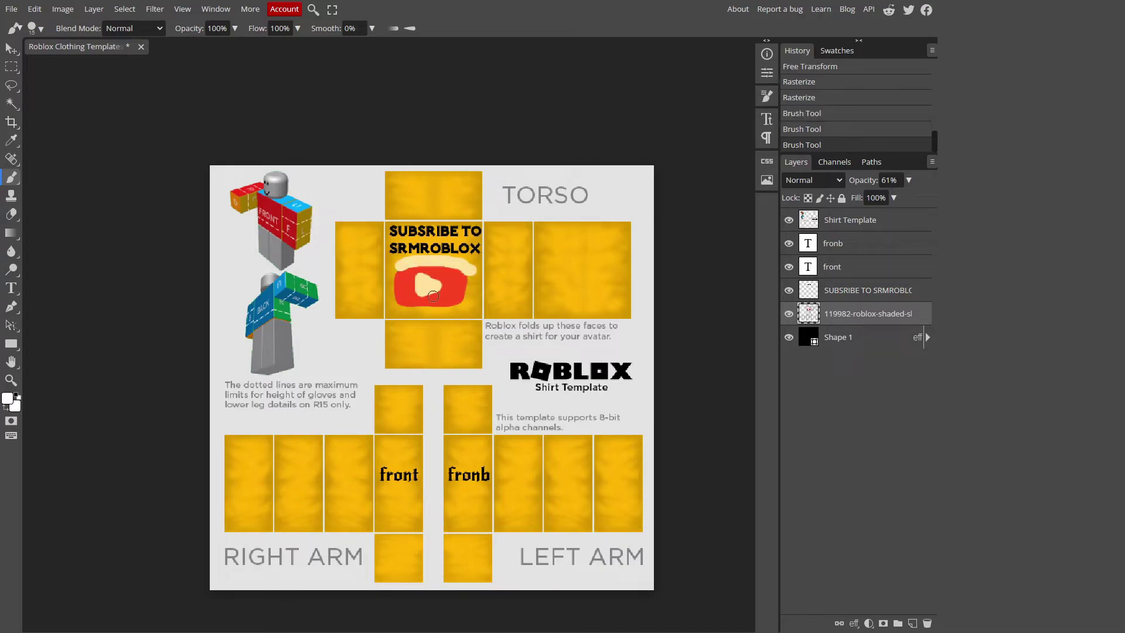
key(ctrl+z)
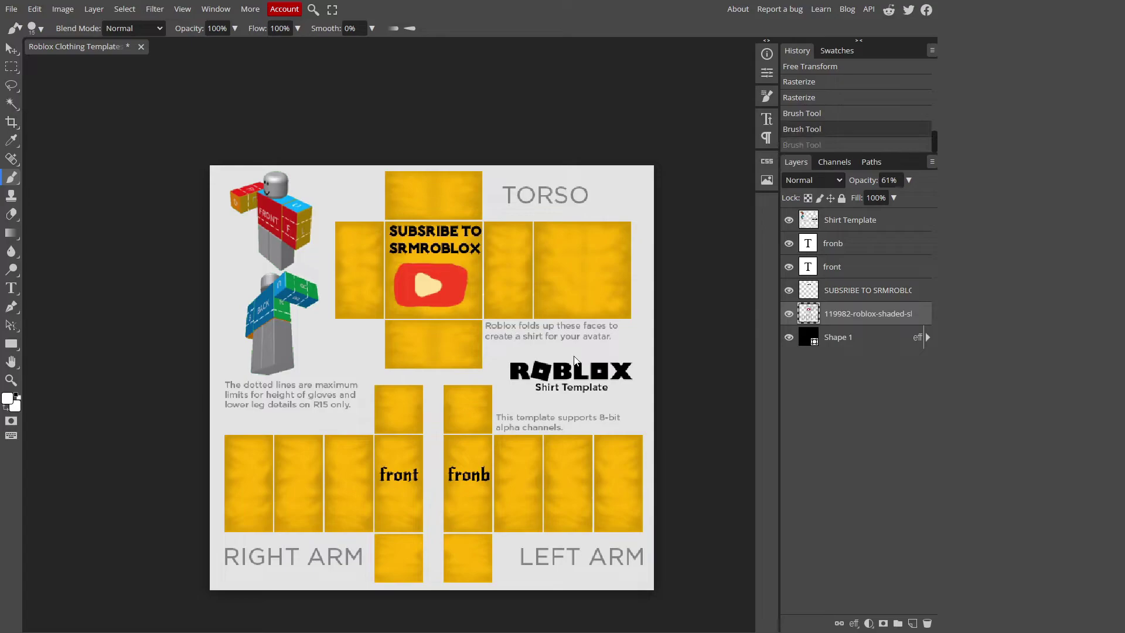
Add a drop shadow to the "SUBSRIBE TO SRMROBLOX" layer with 63% opacity, 3 px distance and 0 px size
right_click(900, 299)
click(889, 303)
drag(186, 101, 615, 179)
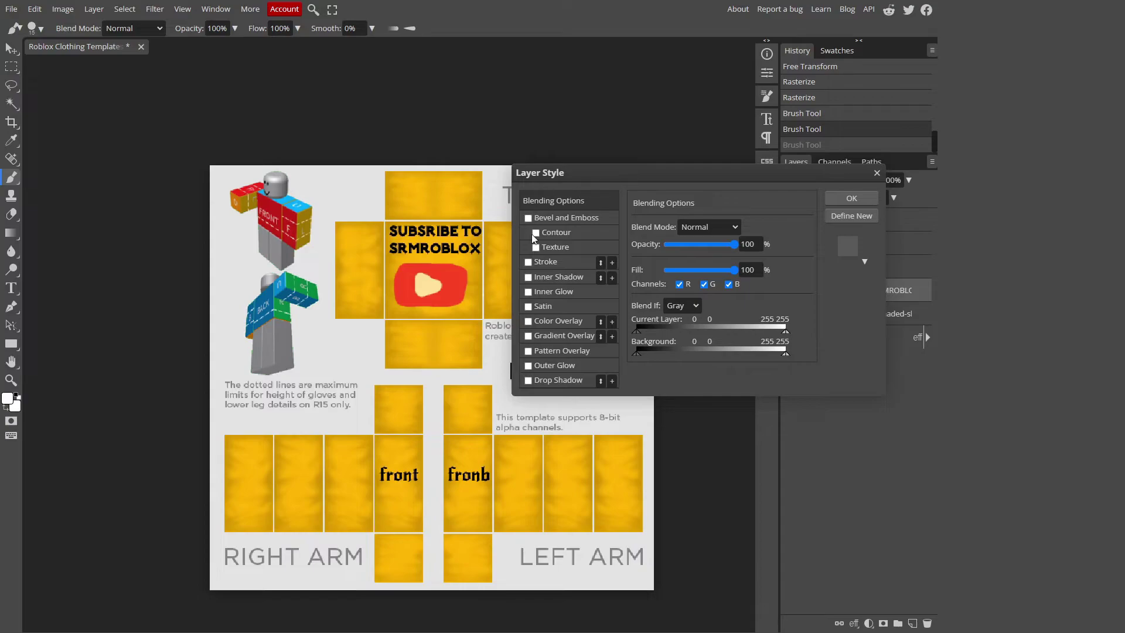
click(528, 381)
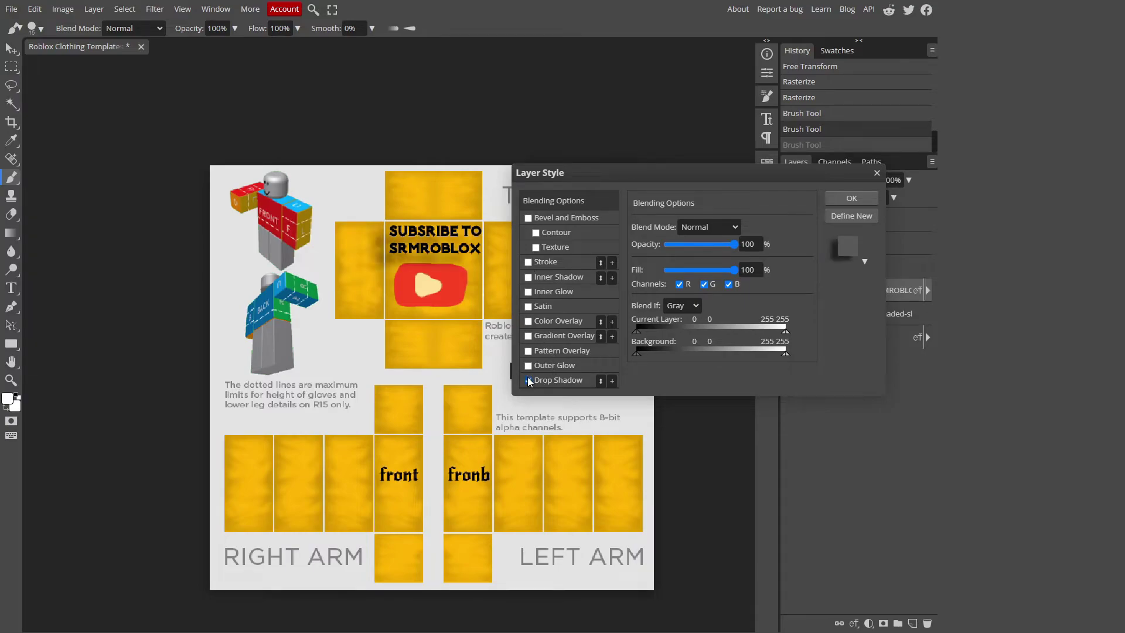
click(542, 382)
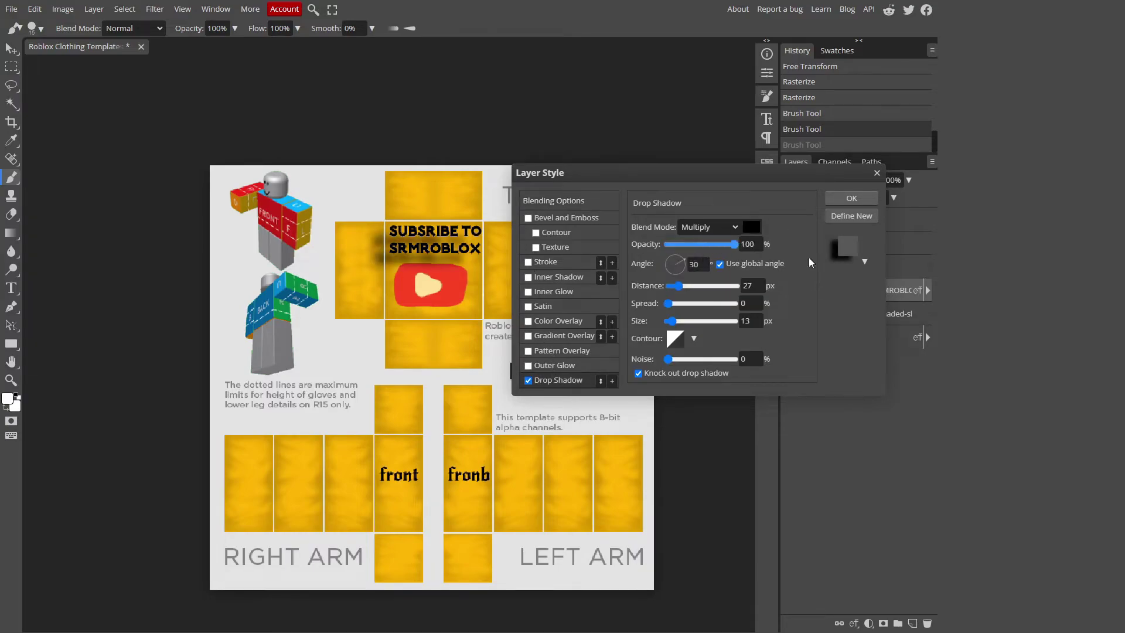
mouse_move(678, 286)
mouse_down()
mouse_move(652, 285)
mouse_move(674, 287)
mouse_move(656, 322)
mouse_move(672, 294)
mouse_up()
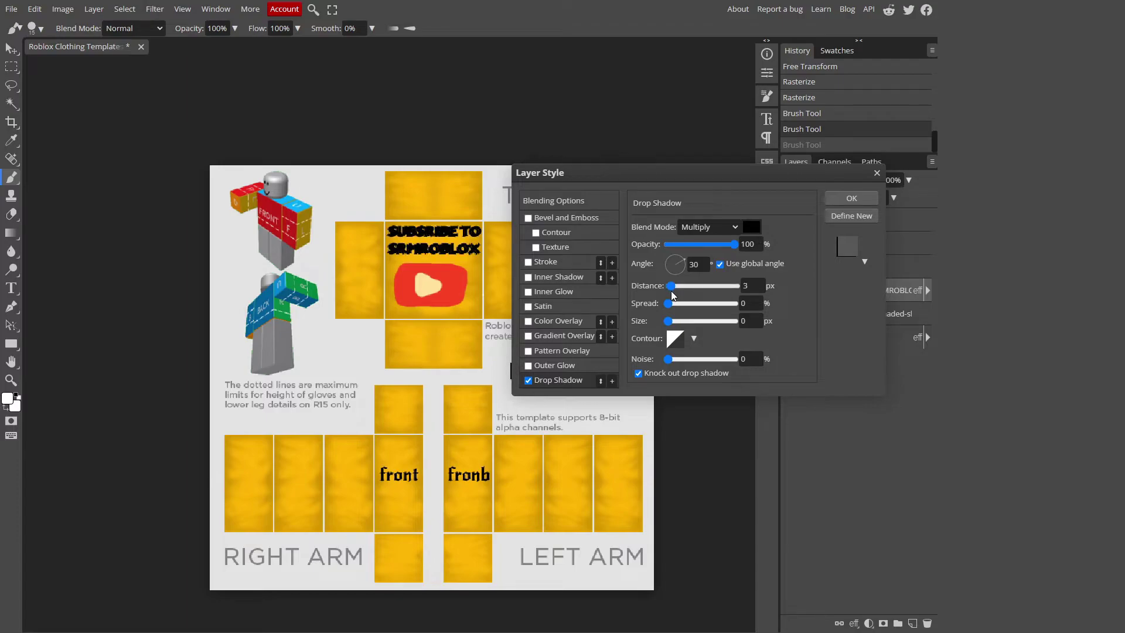
drag(725, 248, 707, 254)
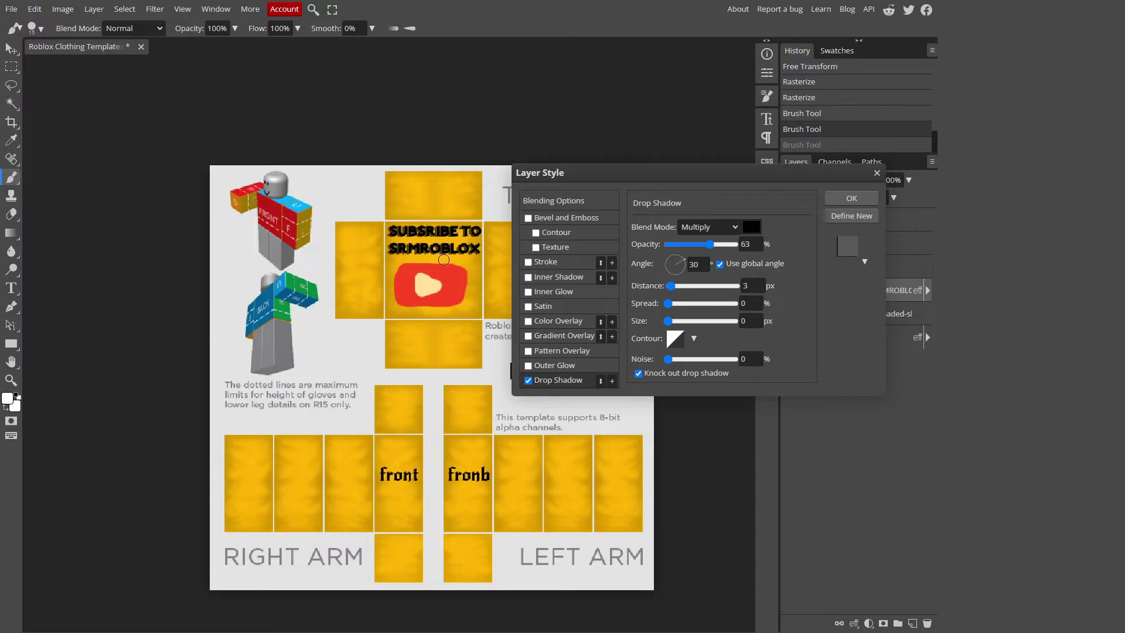
Add a white (#fefefe) outside stroke of 3 px to the "SUBSRIBE TO SRMROBLOX" layer
click(529, 262)
click(548, 262)
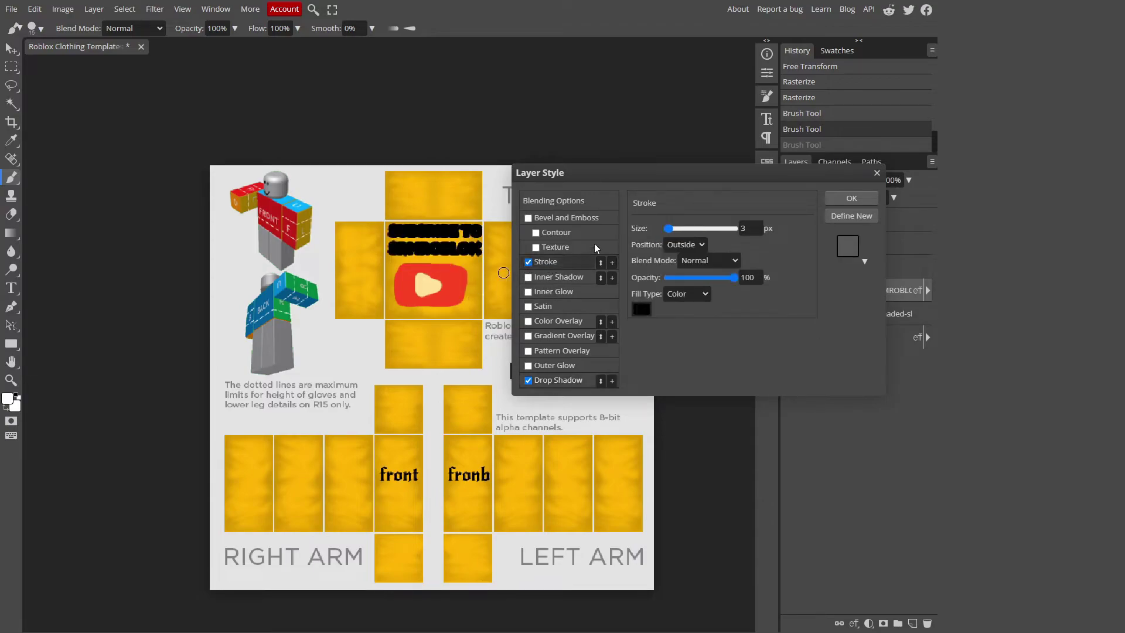
click(642, 310)
click(97, 117)
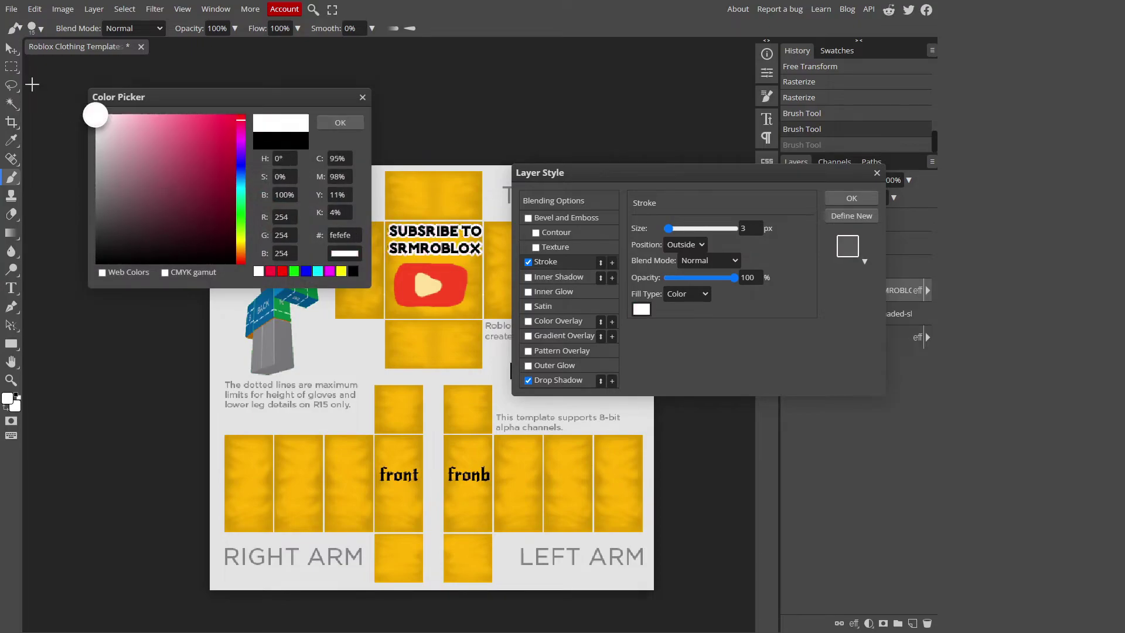
click(340, 122)
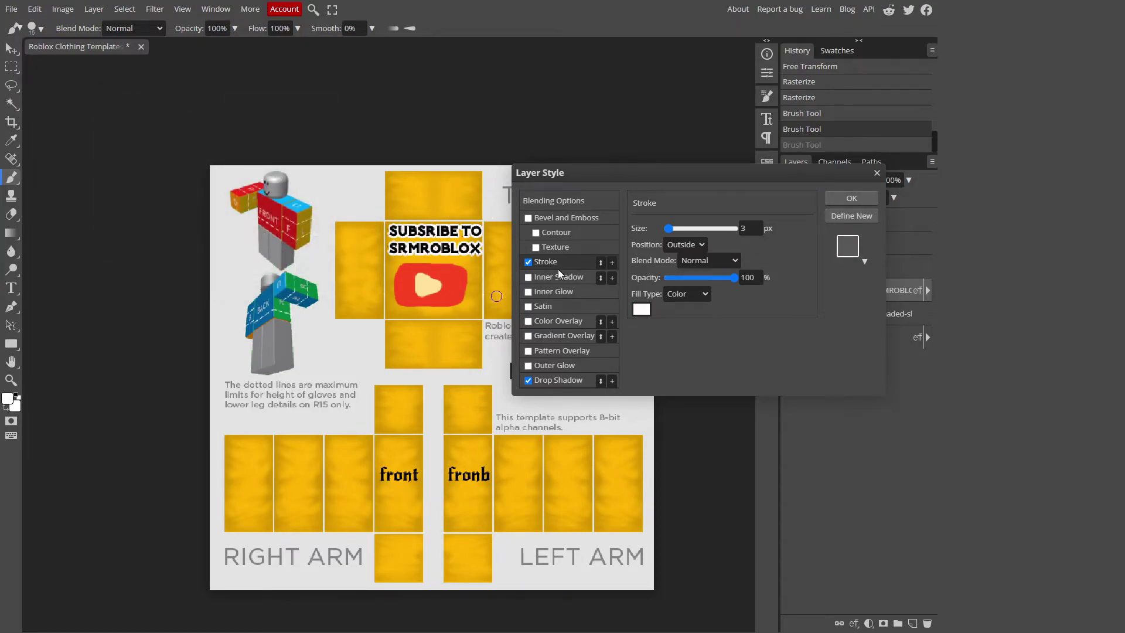
Try a second stroke of 11 px in black (#000000) on the text layer and disable it
click(612, 262)
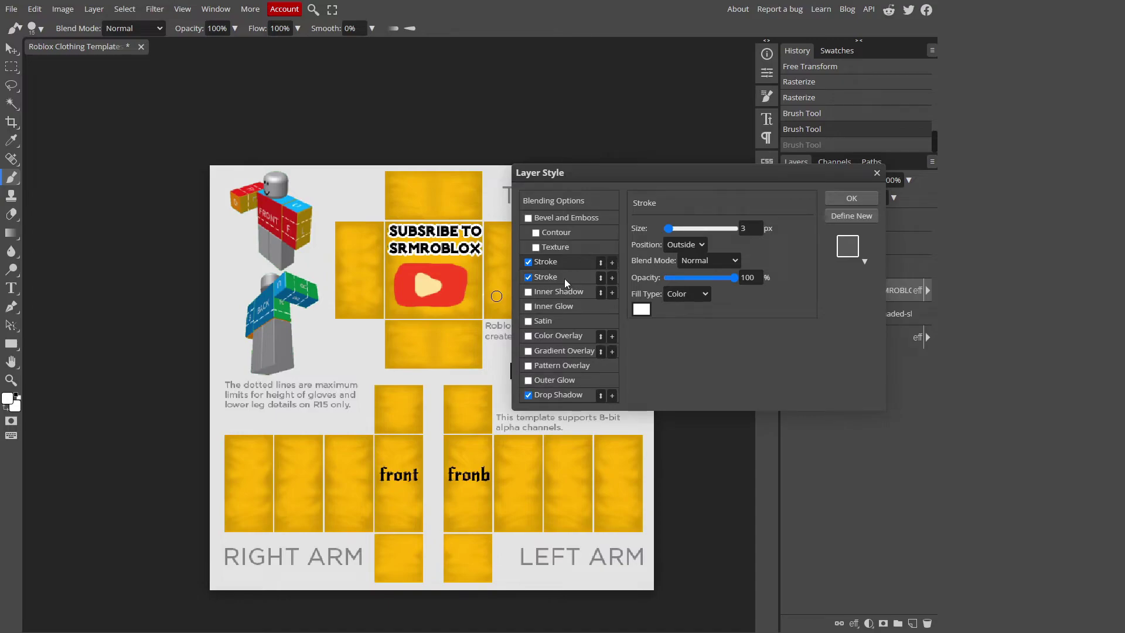
drag(669, 230, 671, 233)
click(643, 309)
click(96, 261)
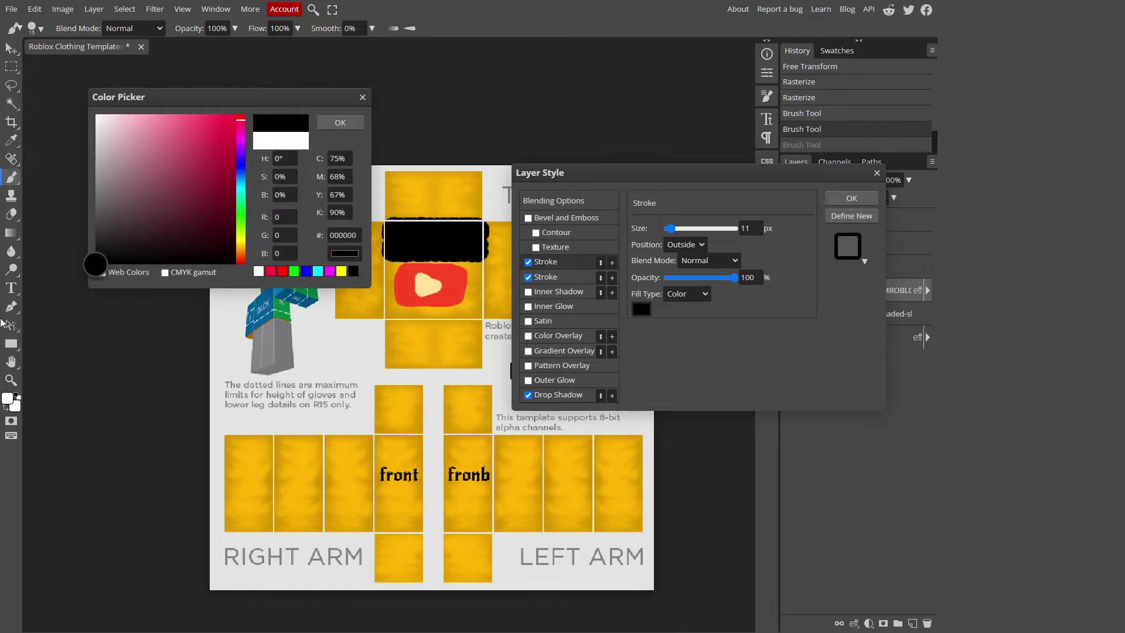
click(340, 125)
click(529, 262)
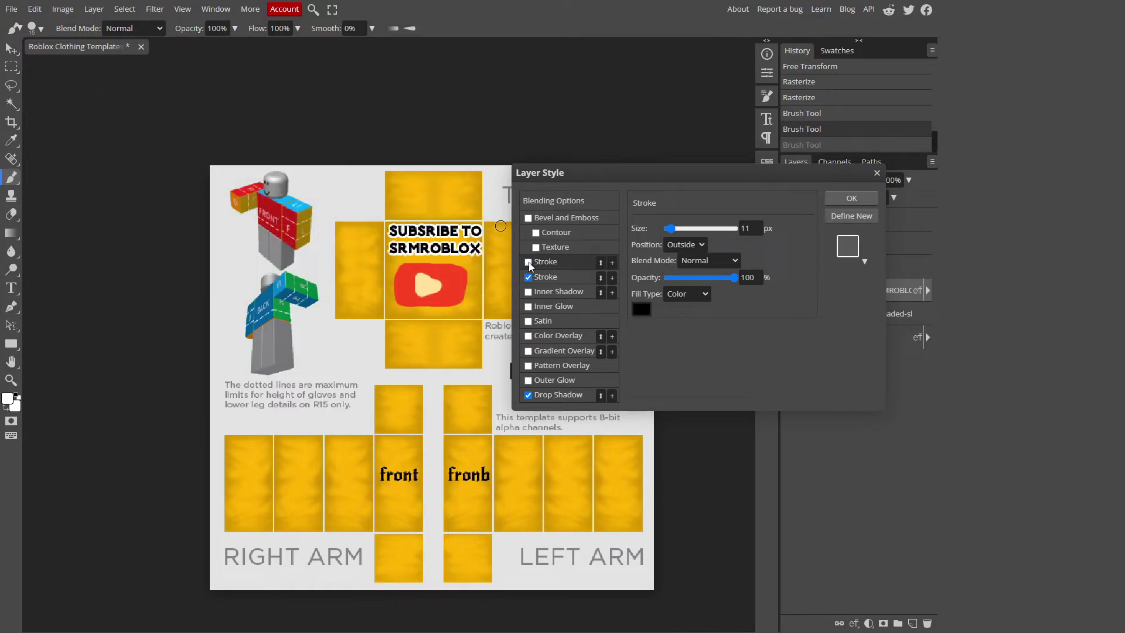
Add a gradient overlay with the orange-yellow-orange preset to the text layer and apply the layer style
click(529, 350)
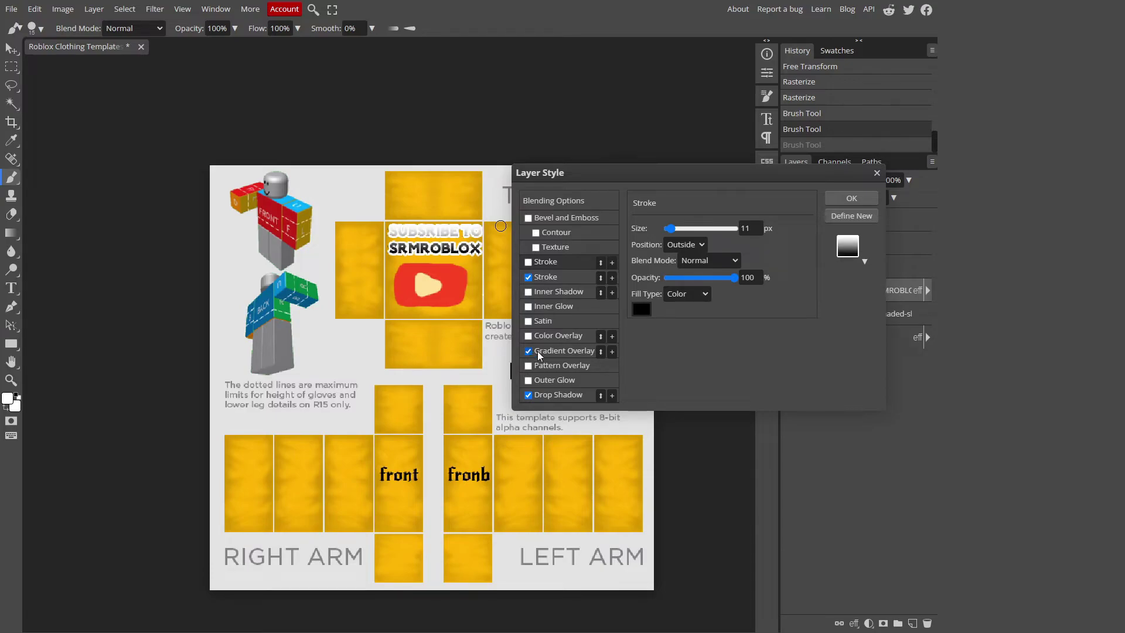
click(682, 259)
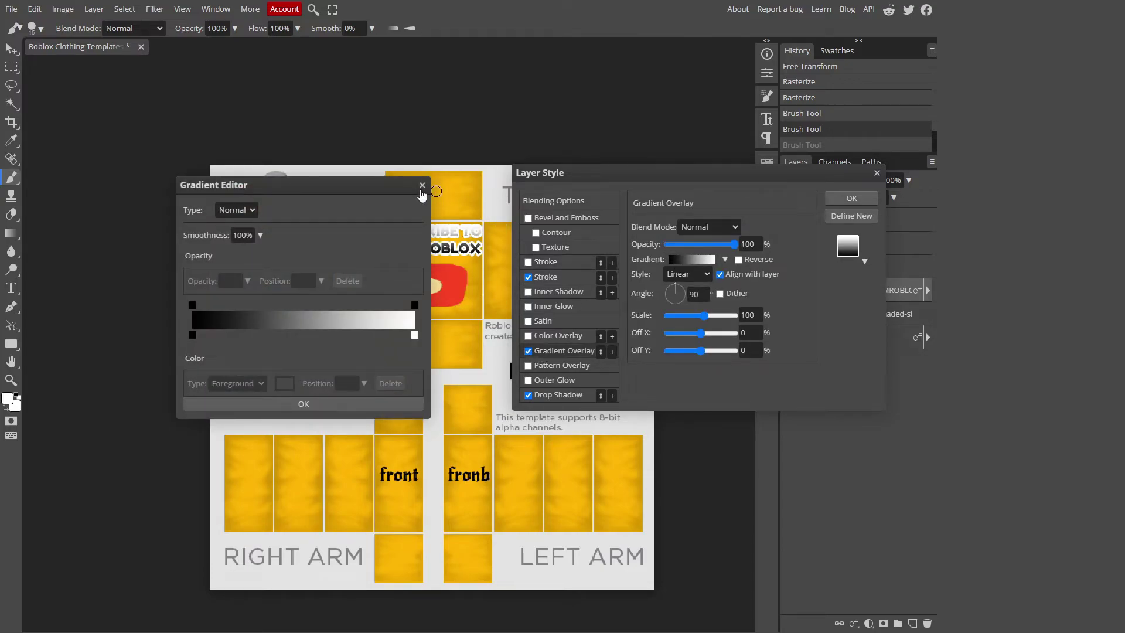
click(424, 193)
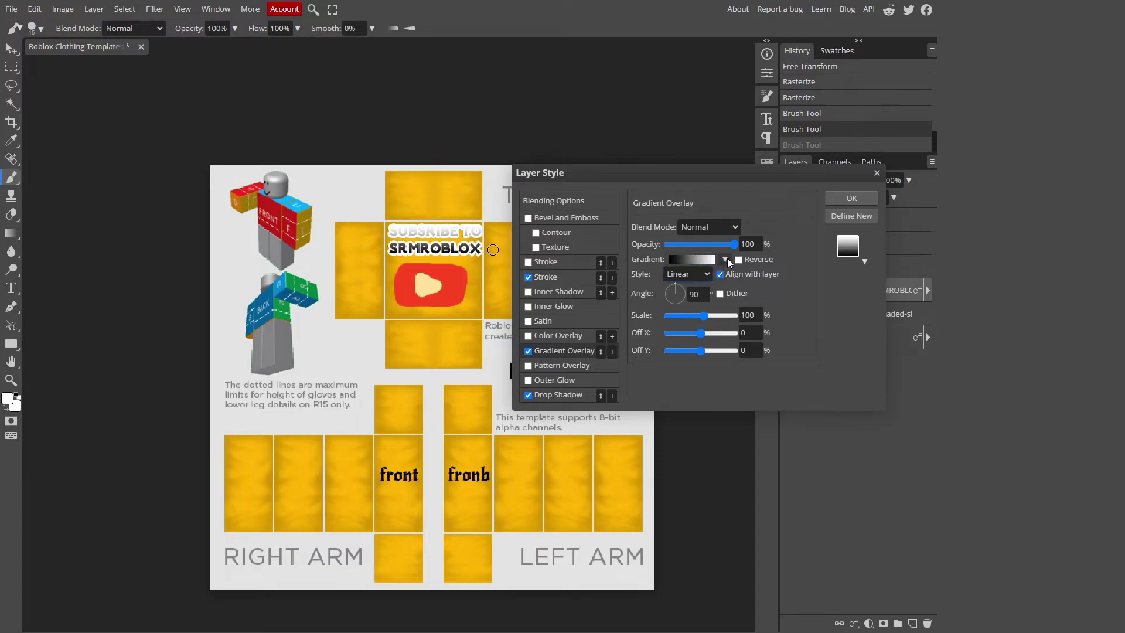
click(727, 259)
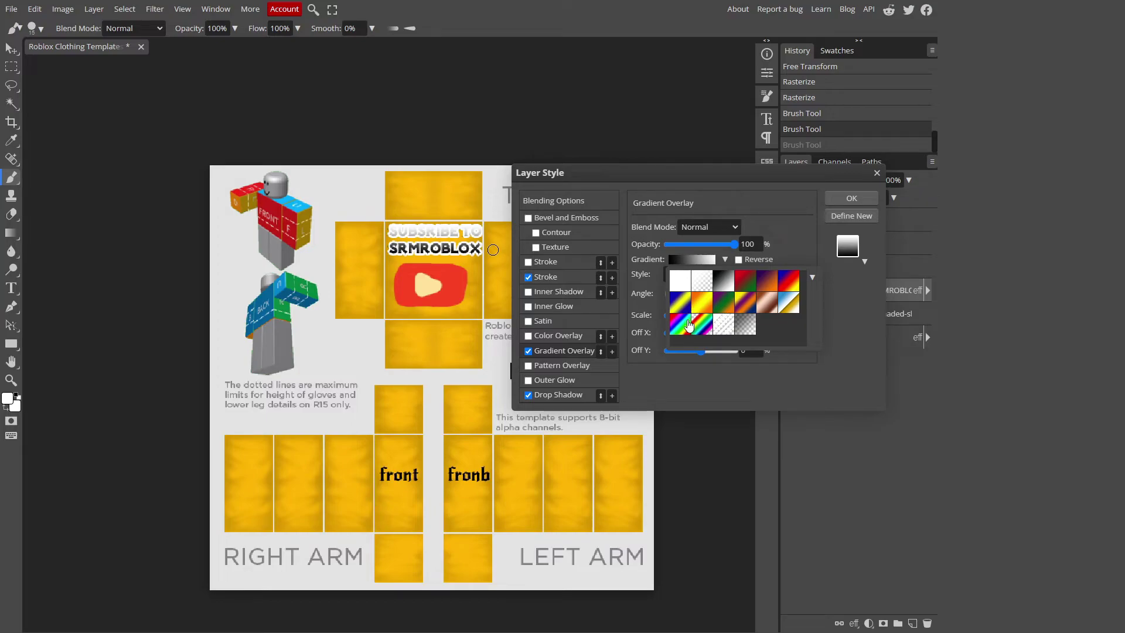
click(698, 303)
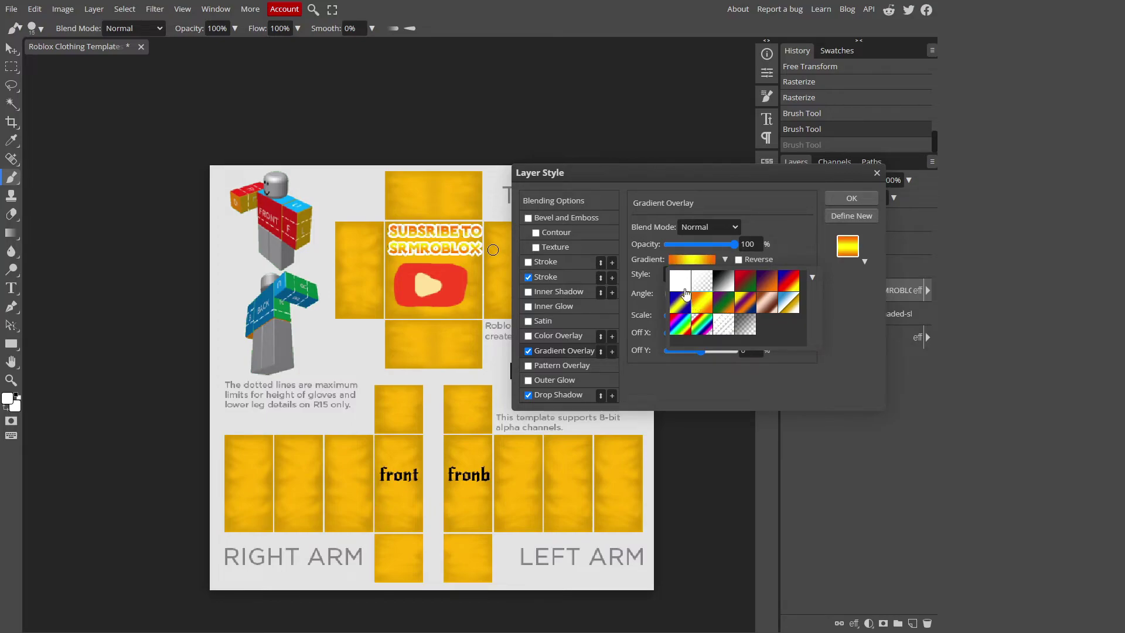
click(860, 198)
Delete the "front" and "fronb" text layers from the sleeves
click(867, 341)
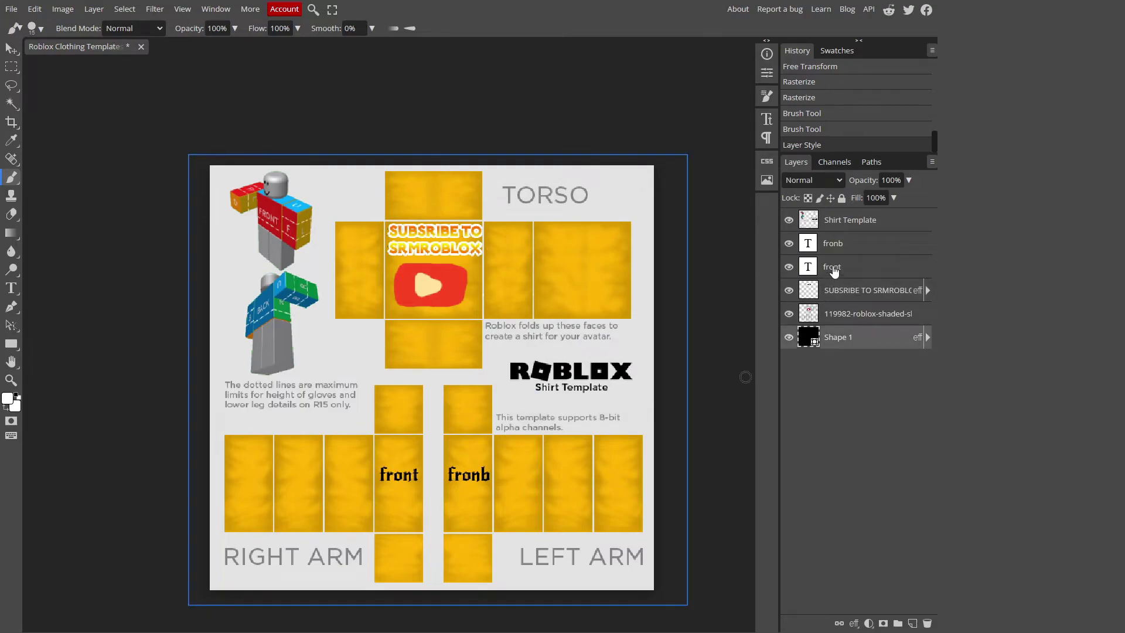
click(832, 270)
key(Delete)
key(Delete)
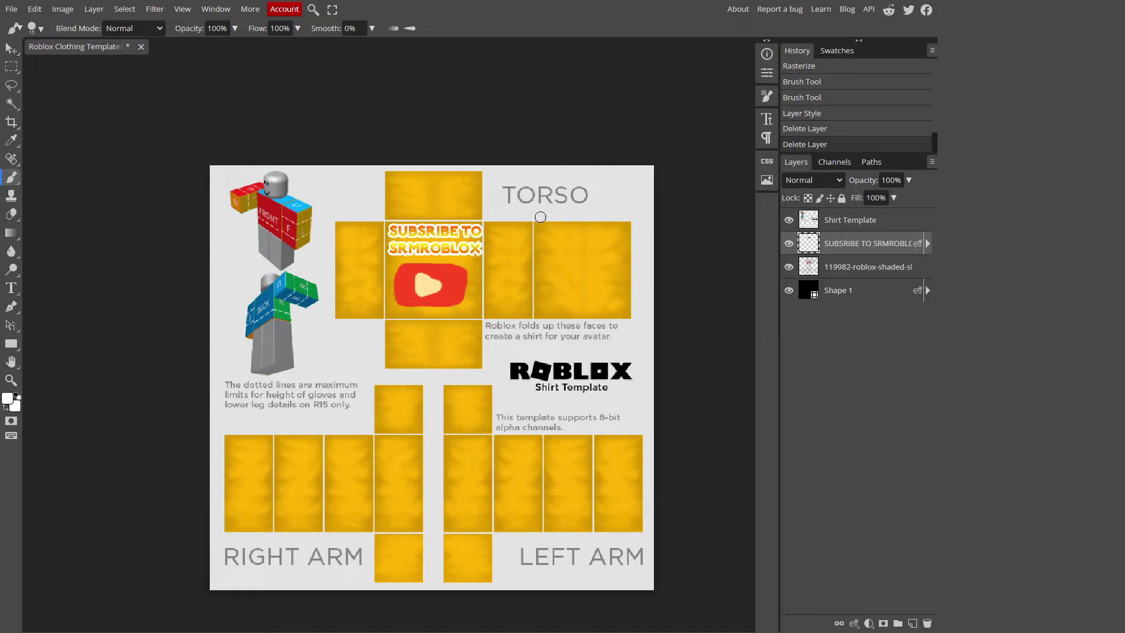
Nudge the Shape 1 base layer slightly upward on the template
click(11, 48)
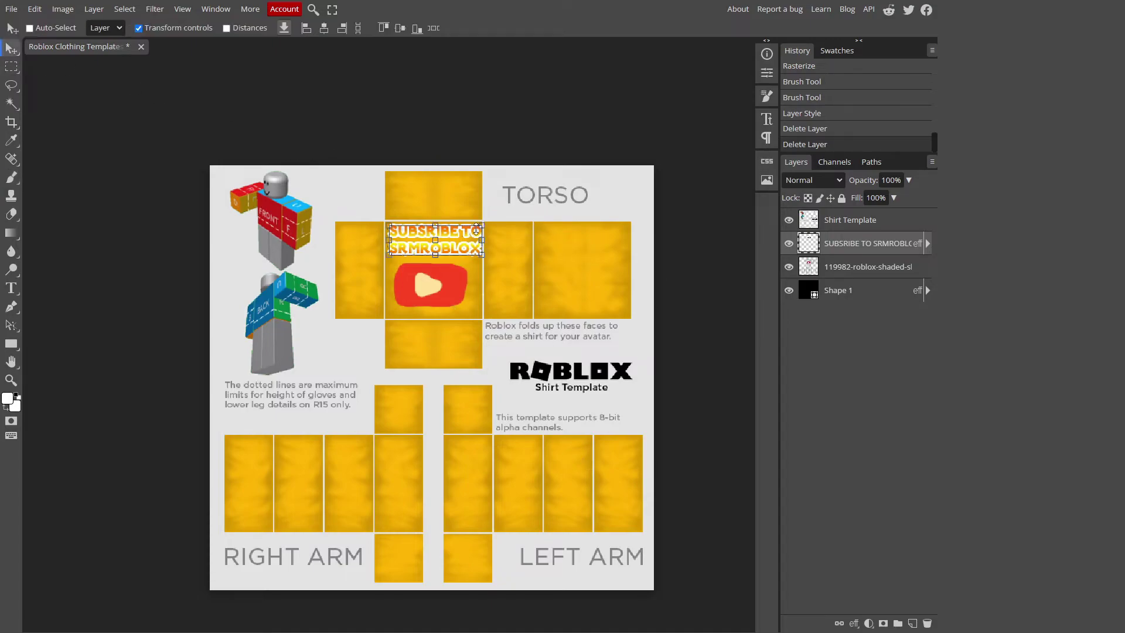
click(842, 291)
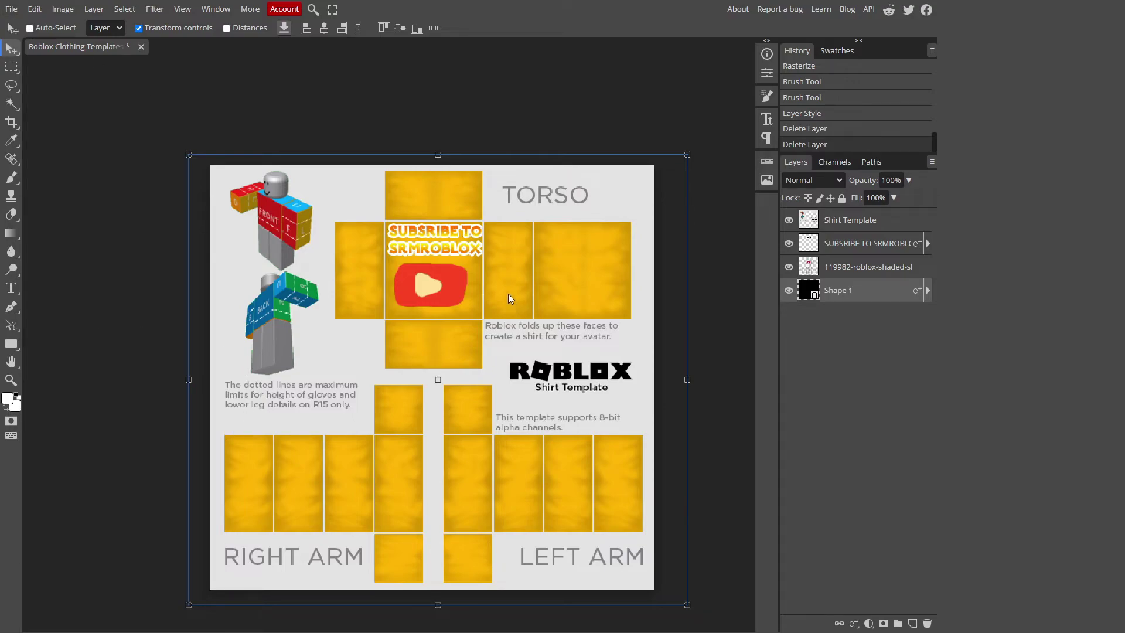
key(Up)
key(Up)
key(Up)
key(Up)
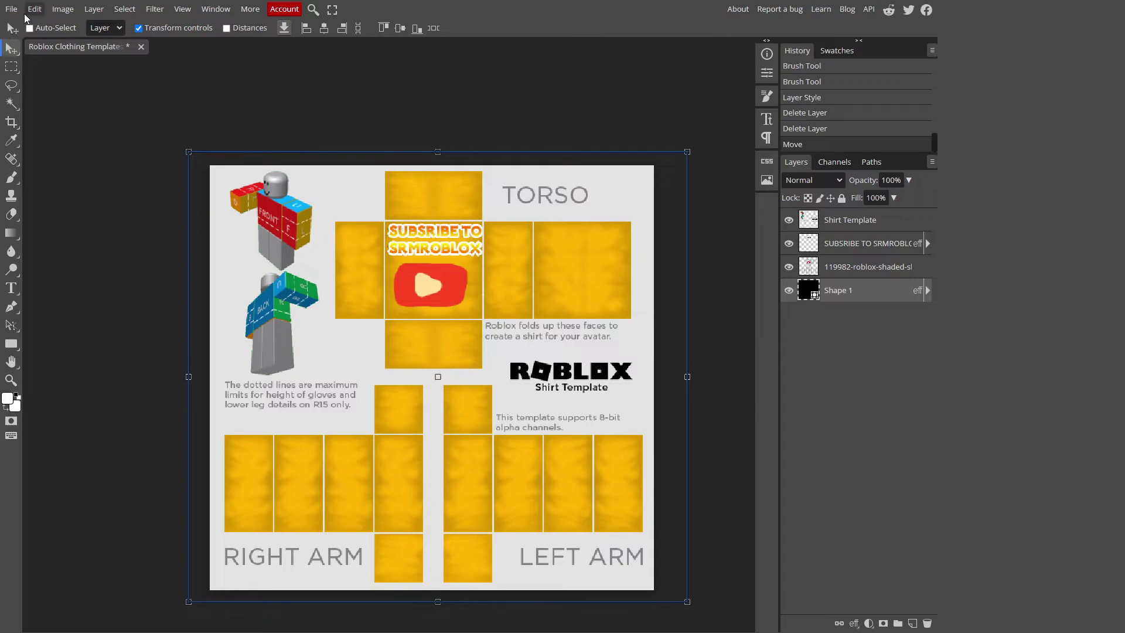
click(11, 9)
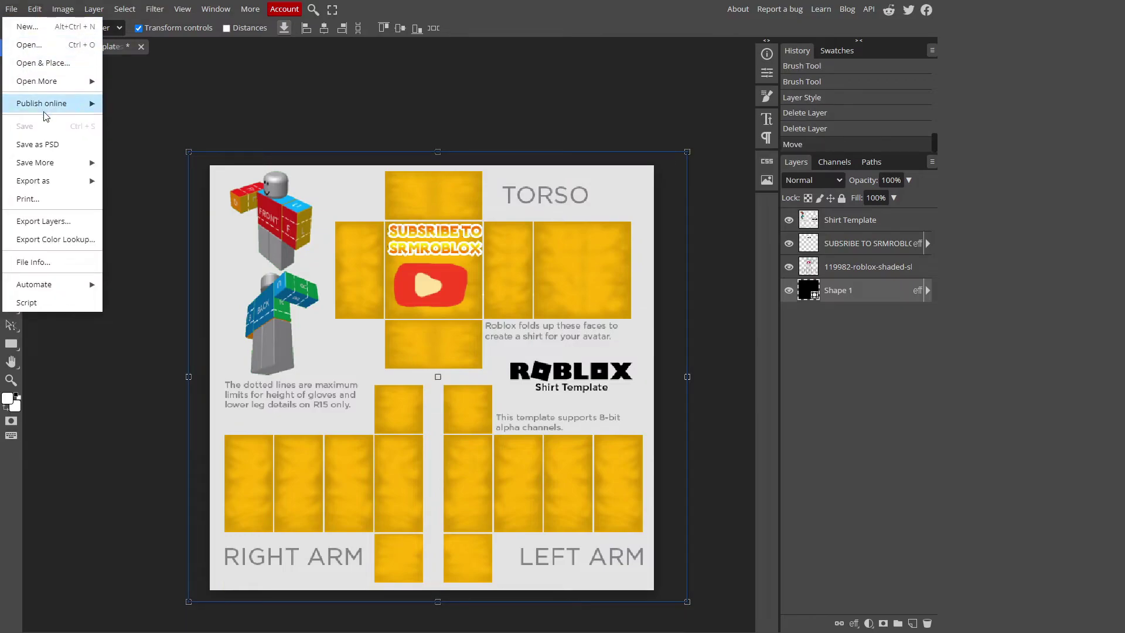
click(50, 196)
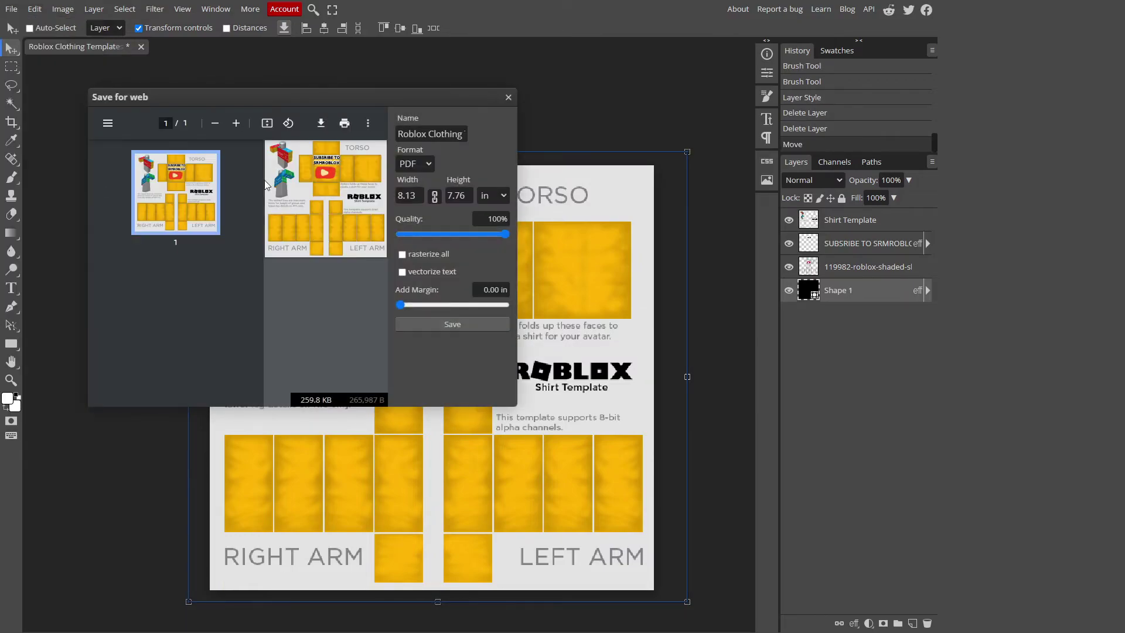
click(509, 95)
Export the shirt design as a PNG named "roblox shirt example" at 100% quality
click(11, 9)
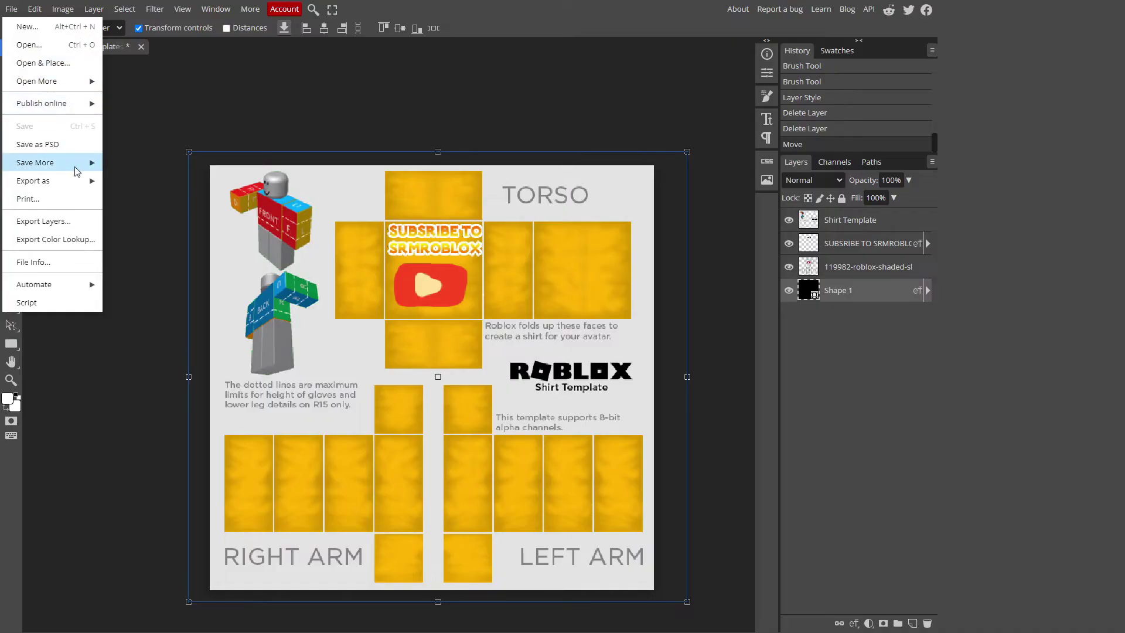
mouse_move(83, 181)
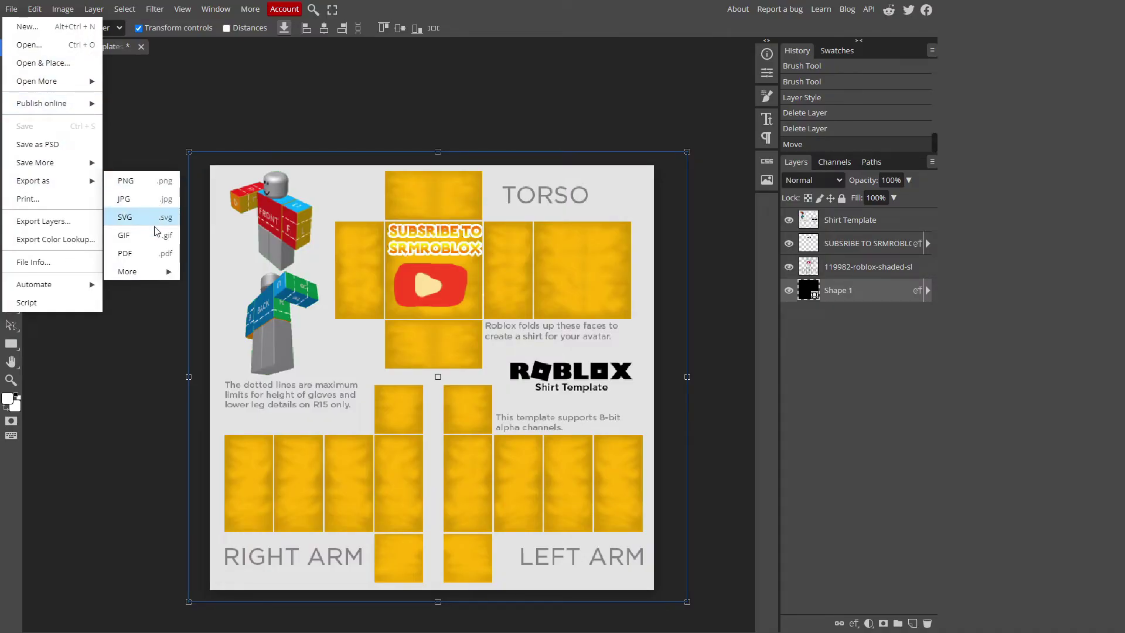
click(157, 188)
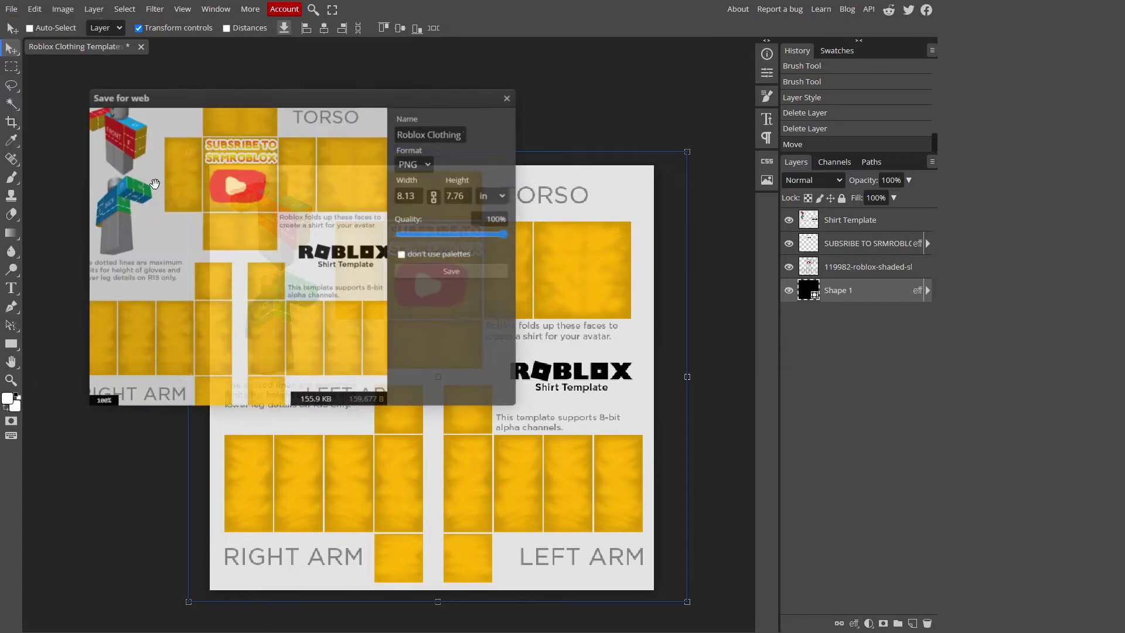
click(445, 133)
triple_click(445, 133)
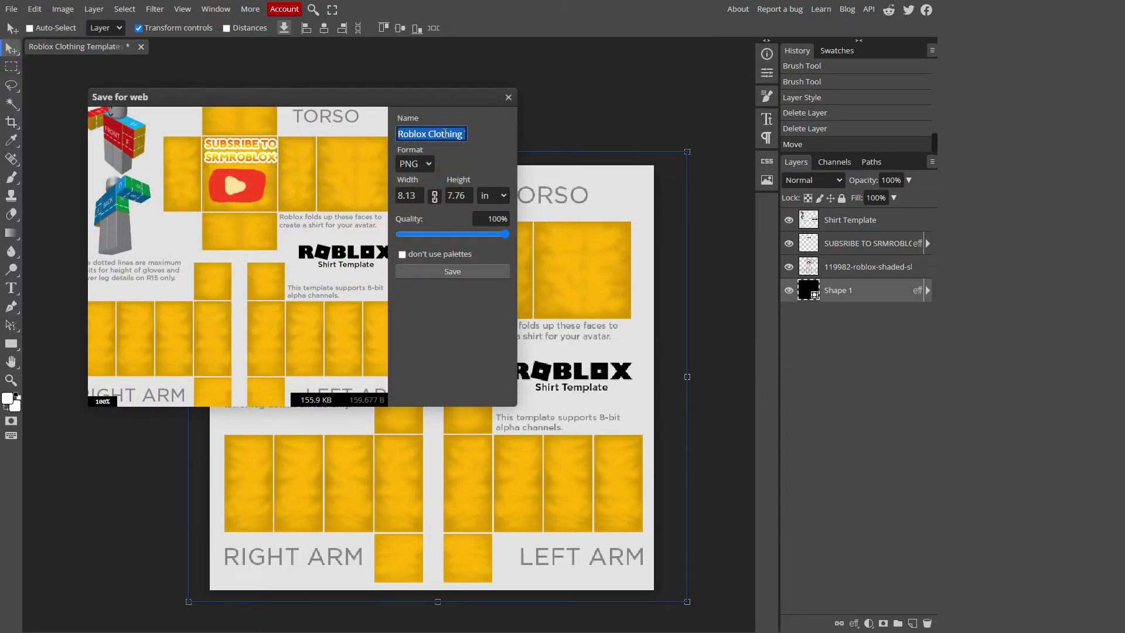
key(BackSpace)
text(roblox)
text( shirt example)
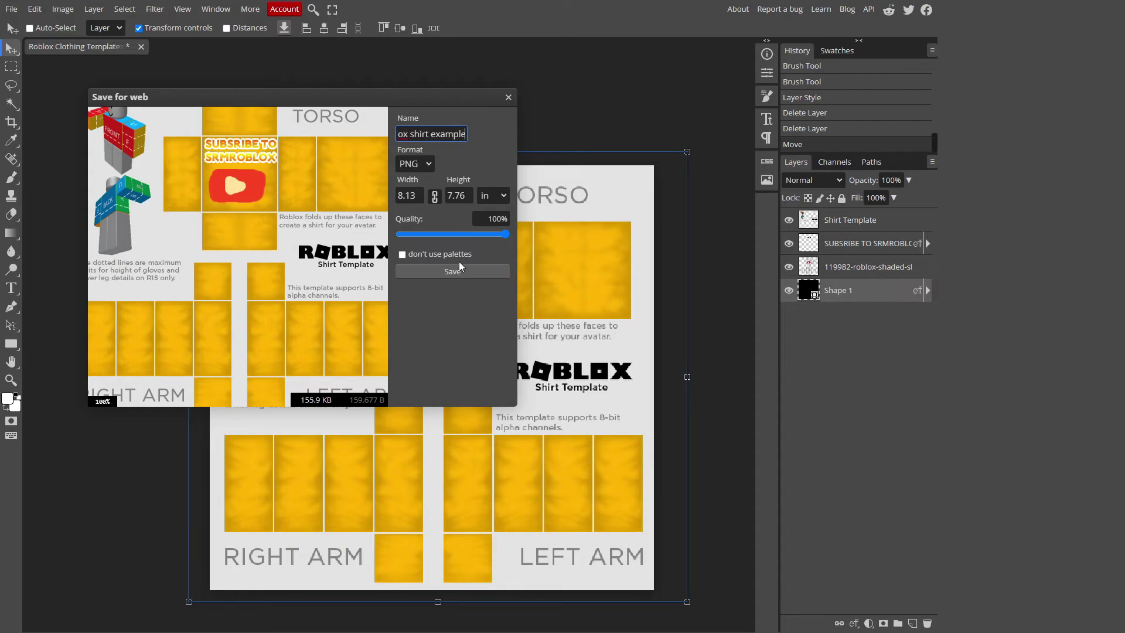
click(484, 273)
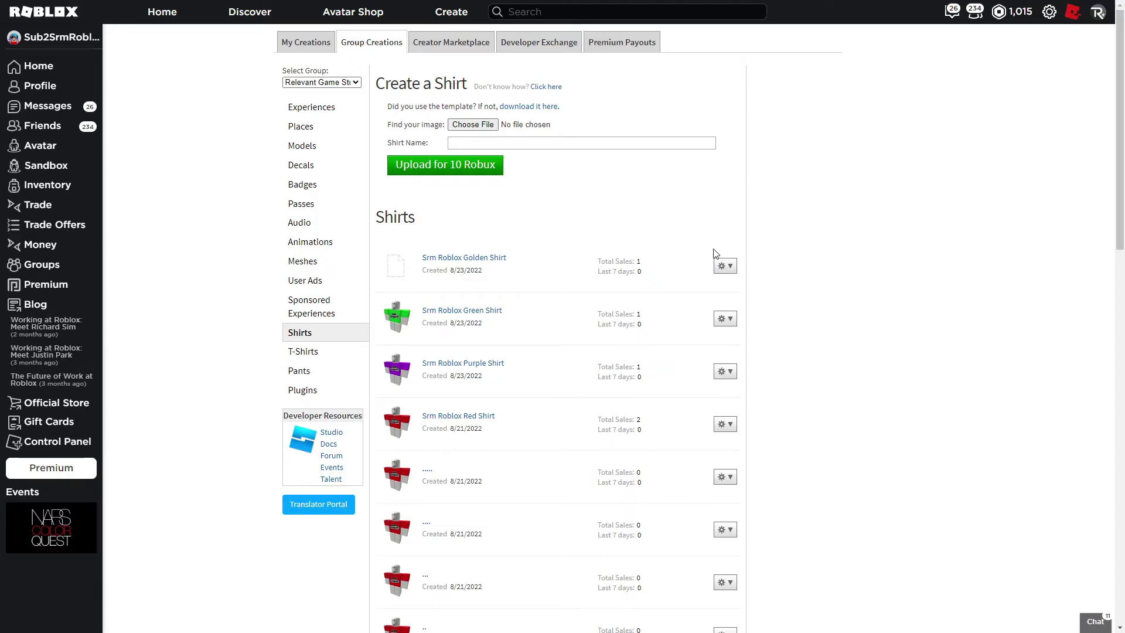
On the Roblox website, upload "roblox shirt example.png" to your own creations as a shirt named "epic shirt" for 10 Robux
click(305, 43)
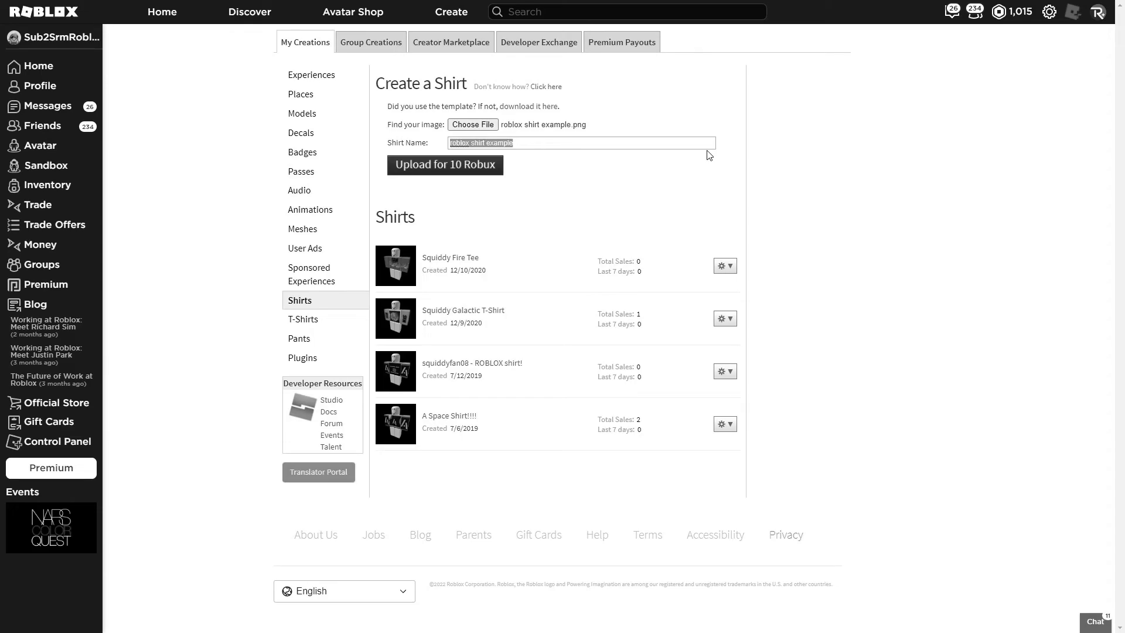
text(epic shuirt)
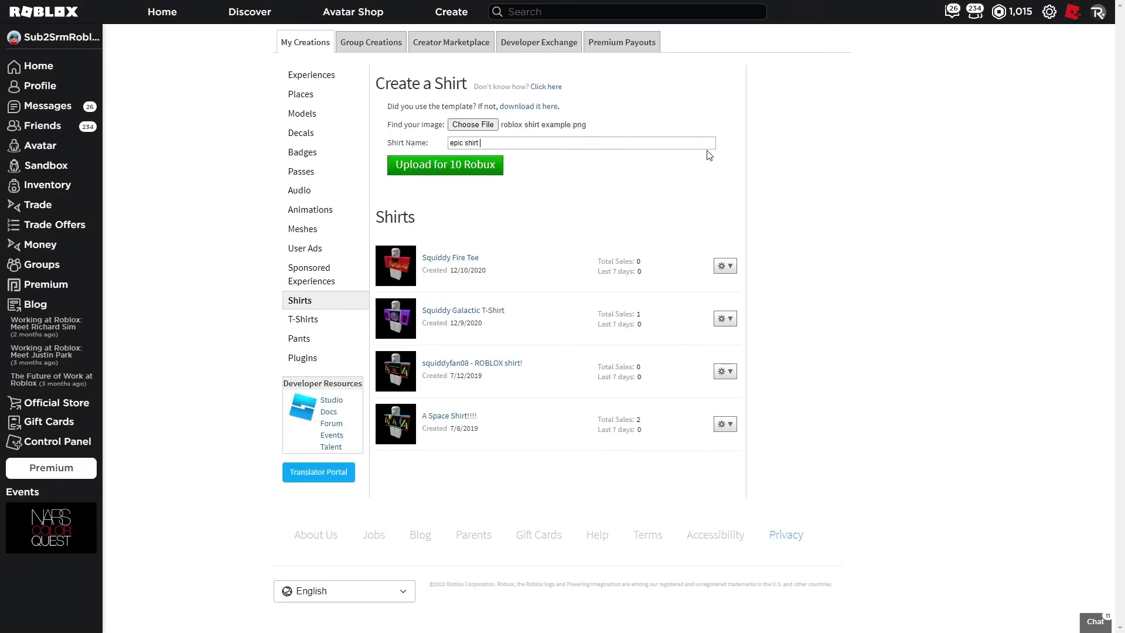
click(472, 169)
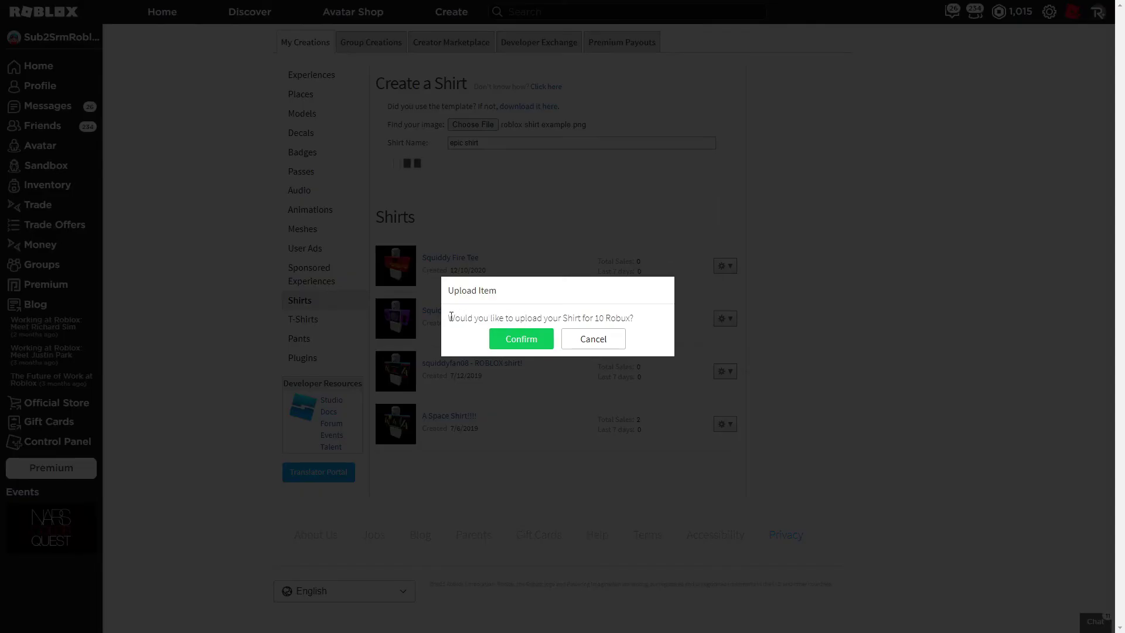
drag(452, 316, 606, 314)
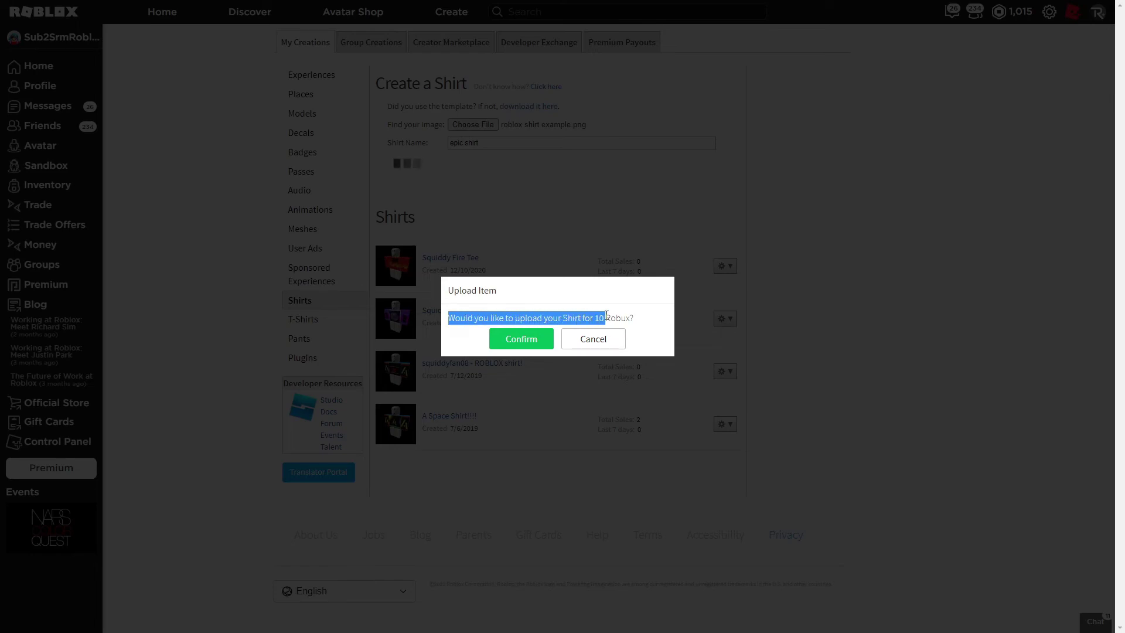
click(511, 355)
click(514, 339)
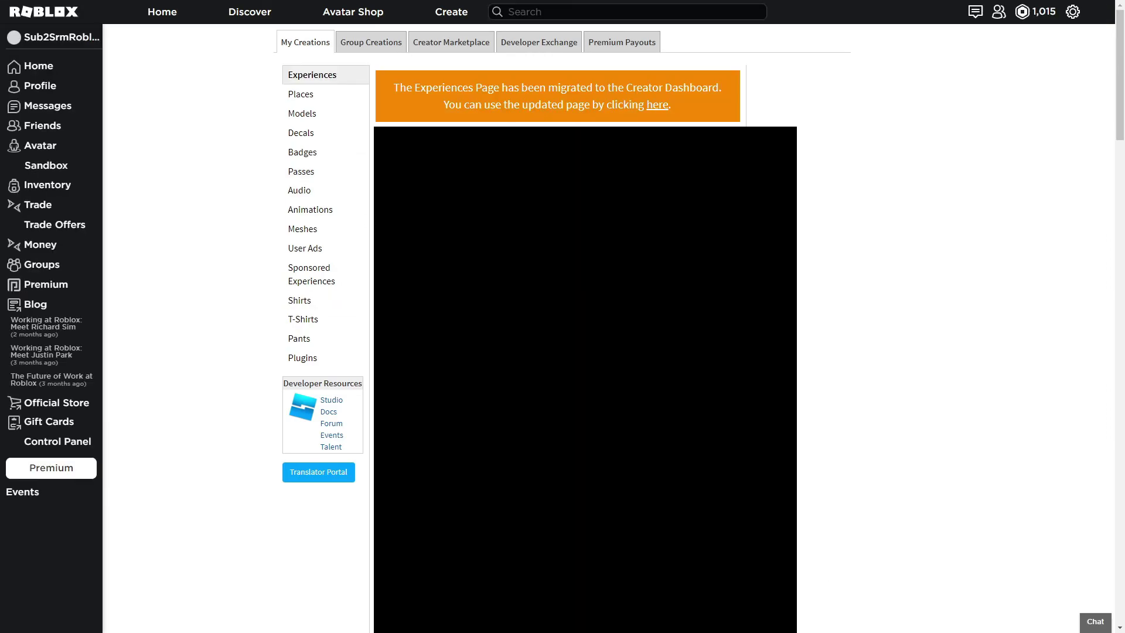
Open the configuration page of "epic shirt" from your own list of shirts
click(316, 321)
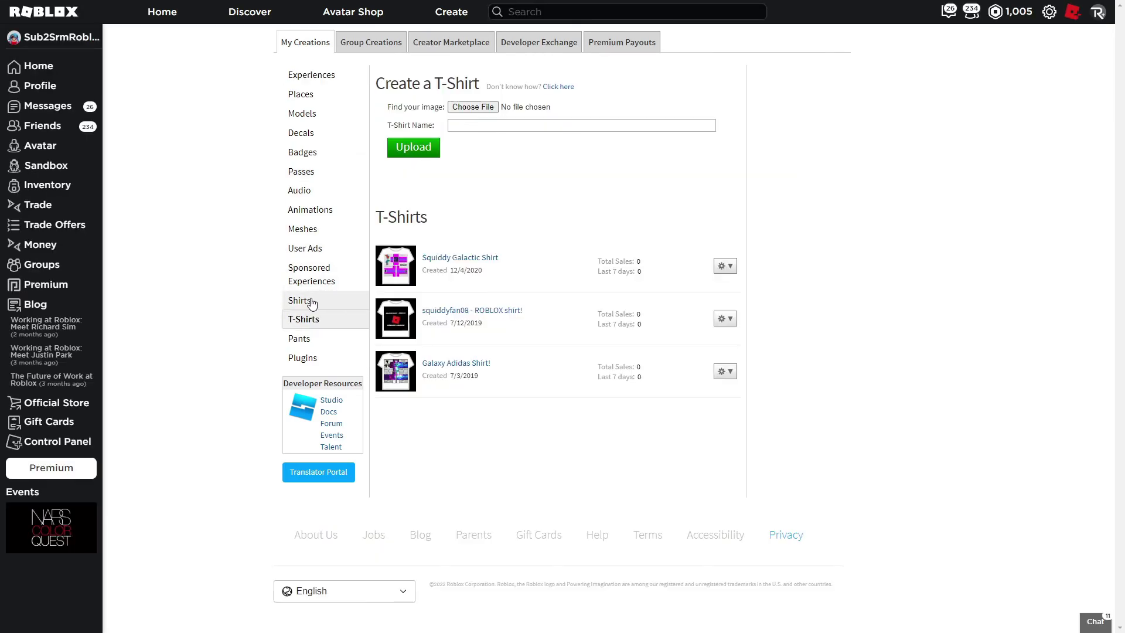
click(310, 301)
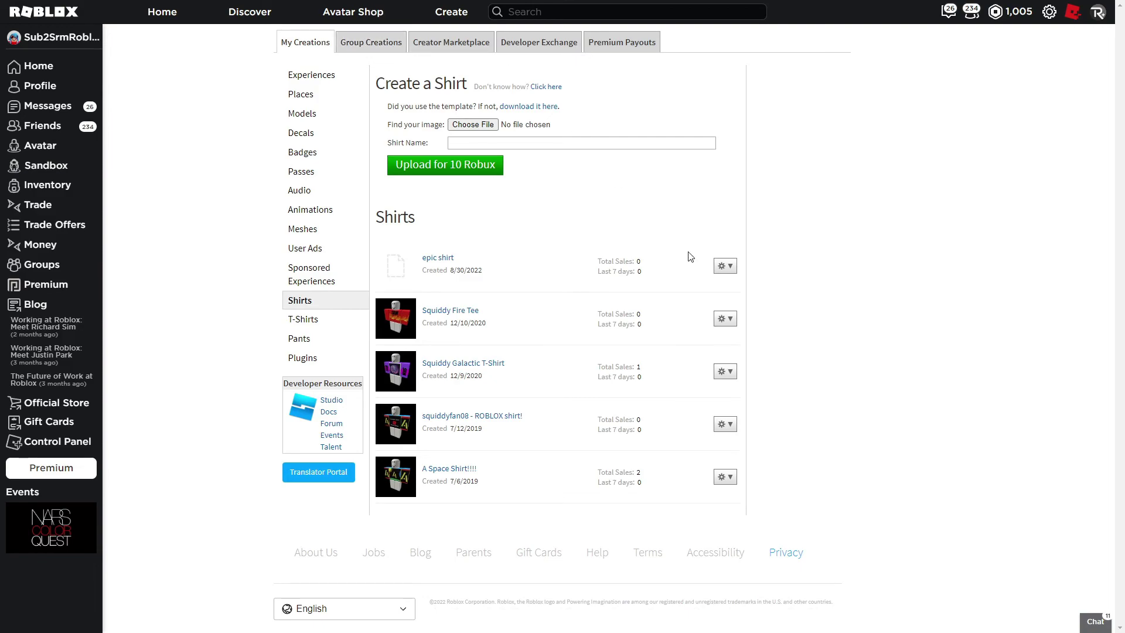
click(728, 271)
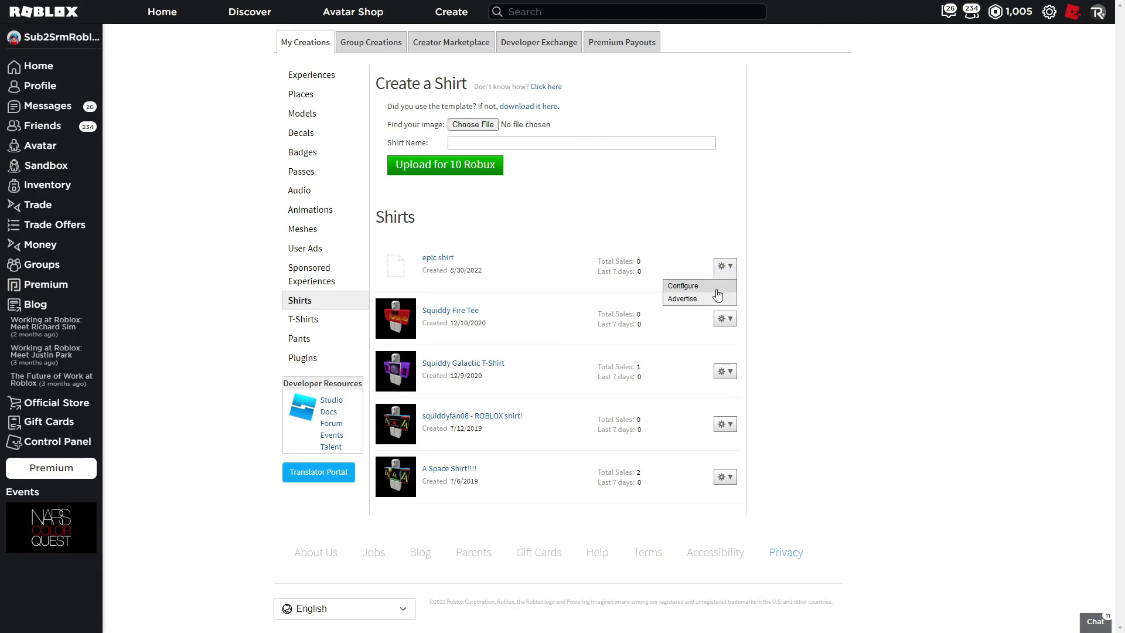
click(717, 290)
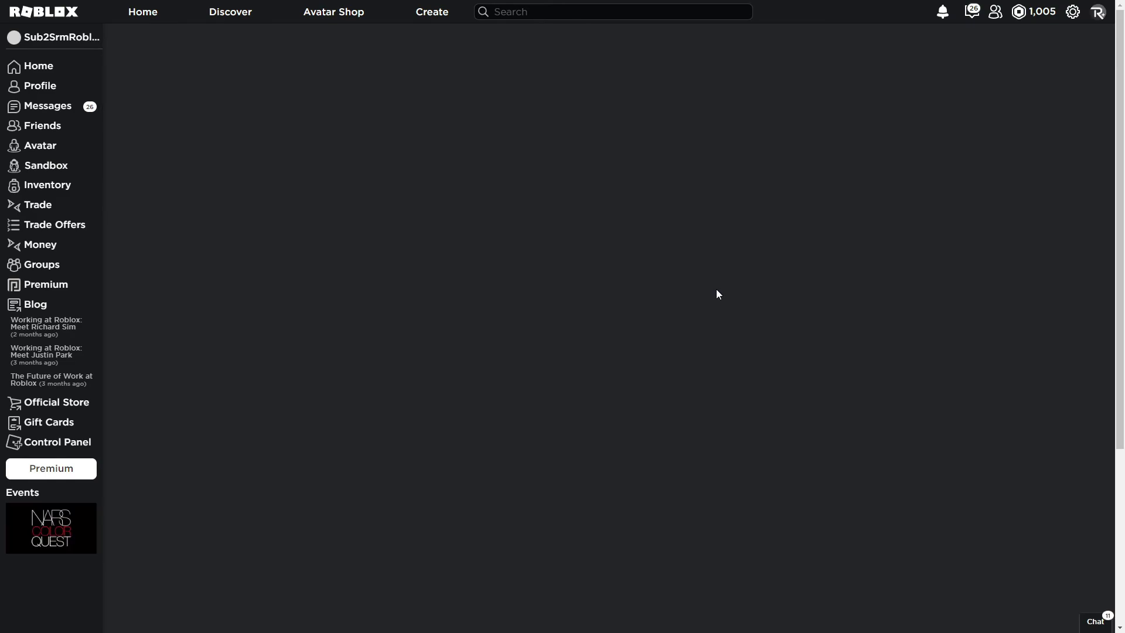
Put the shirt on sale at a price of 10 Robux and save the change
click(230, 112)
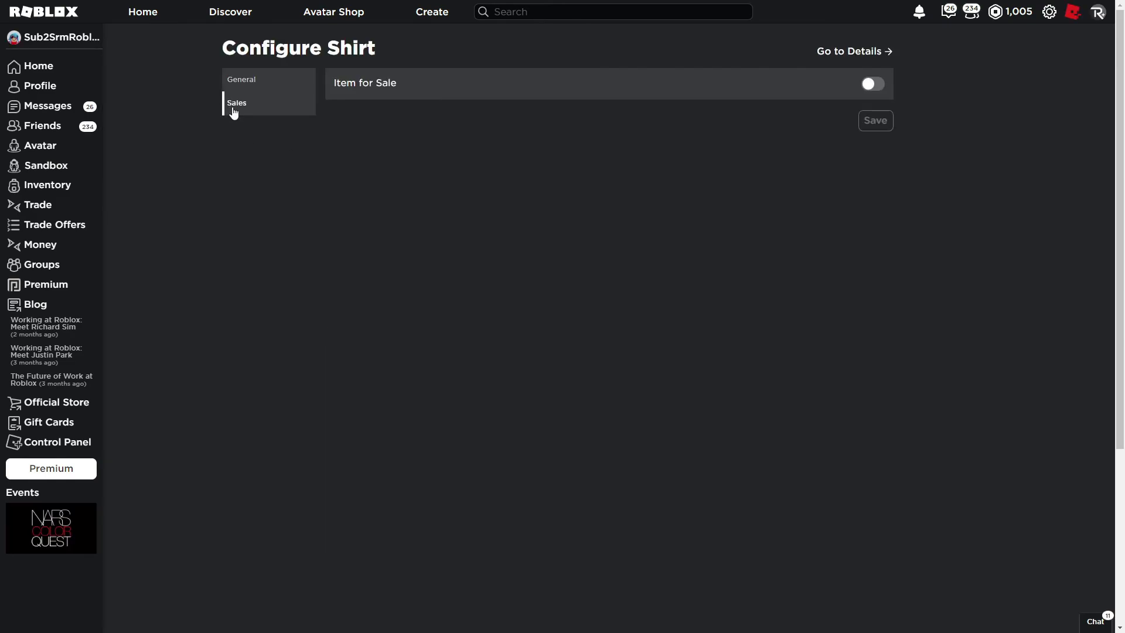
click(859, 85)
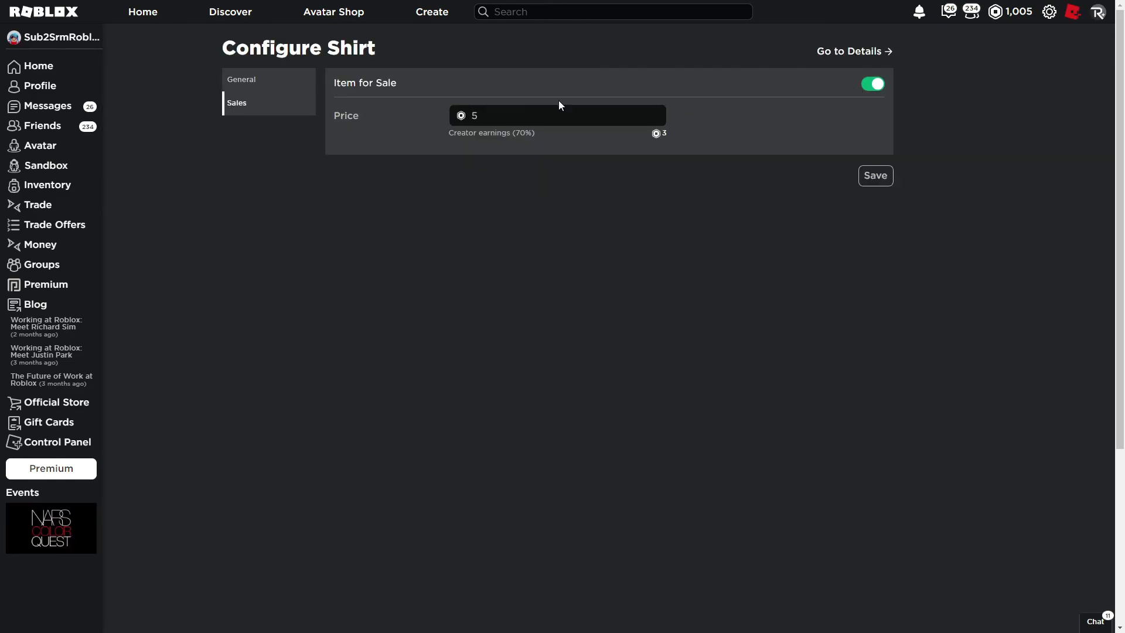
click(575, 120)
text(10)
click(873, 175)
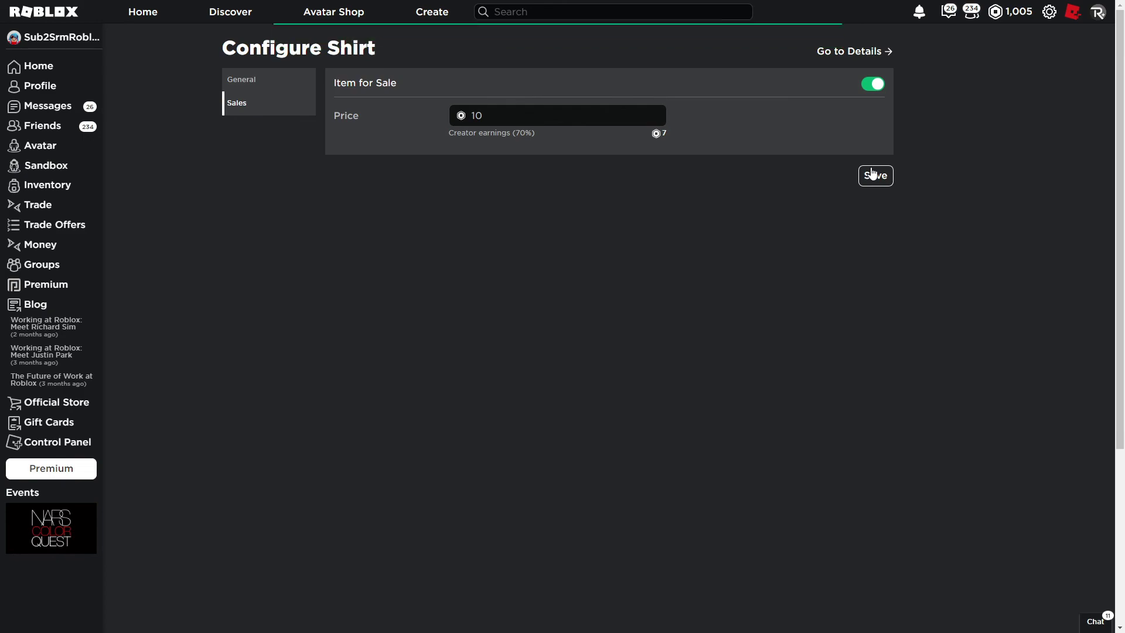
Open the shirt's details page and examine the design on the avatar in the 3D preview
click(881, 53)
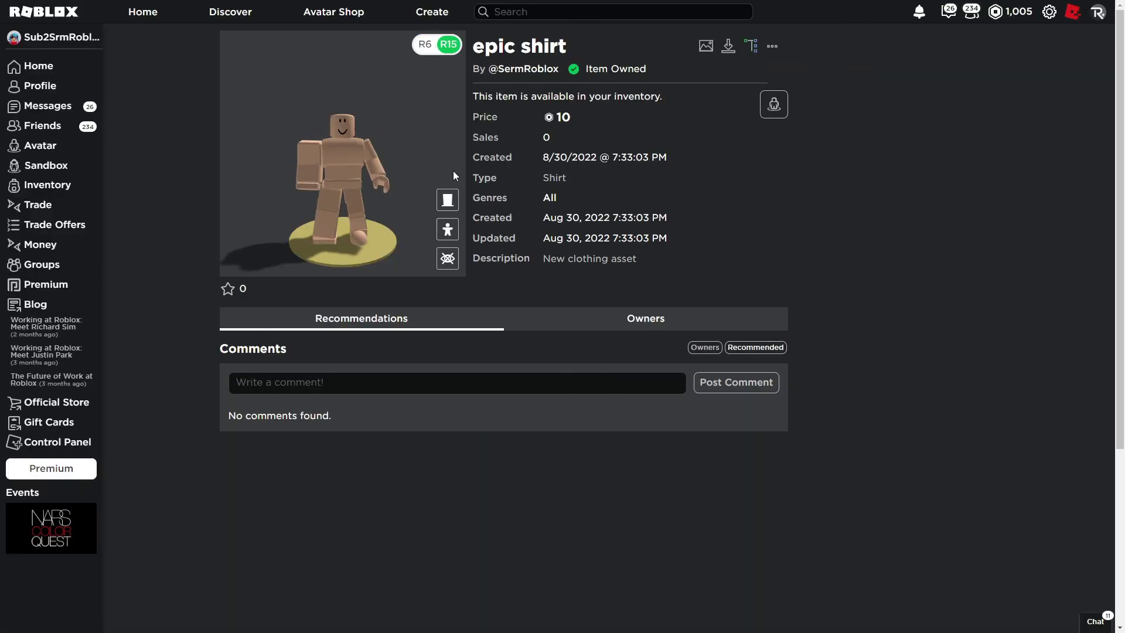
drag(375, 139, 410, 147)
scroll(346, 177, up, 3)
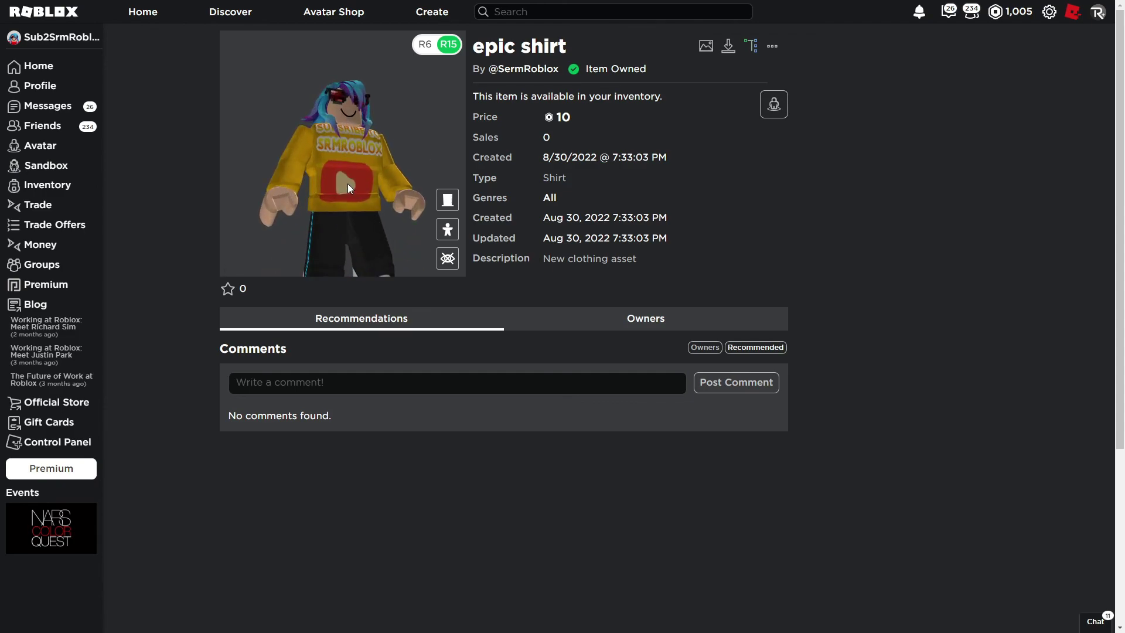
scroll(350, 178, down, 3)
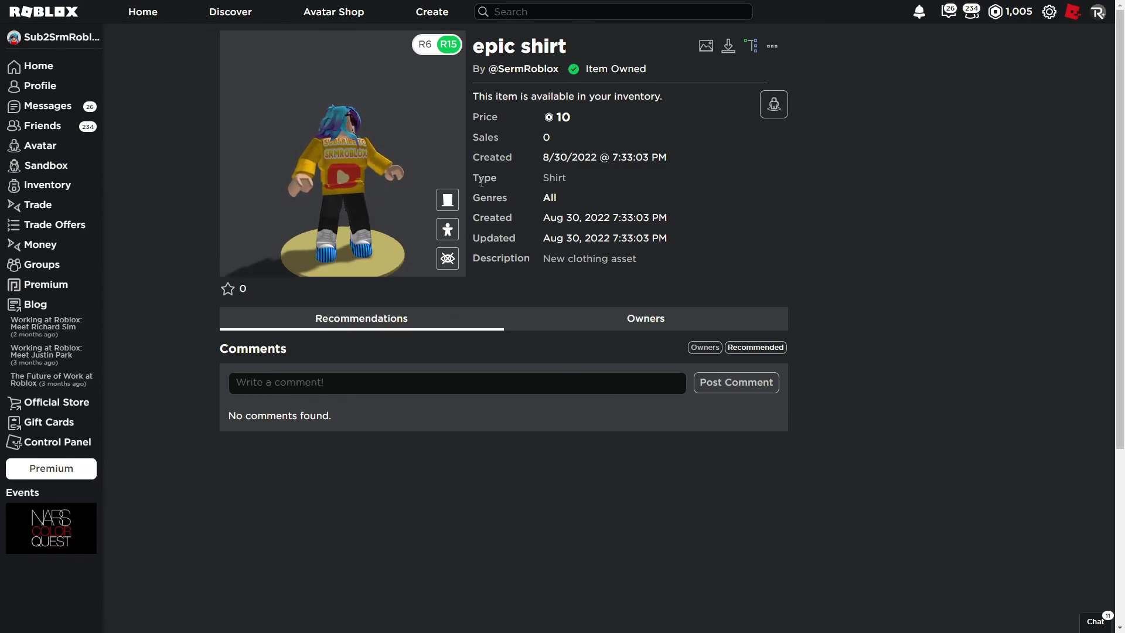